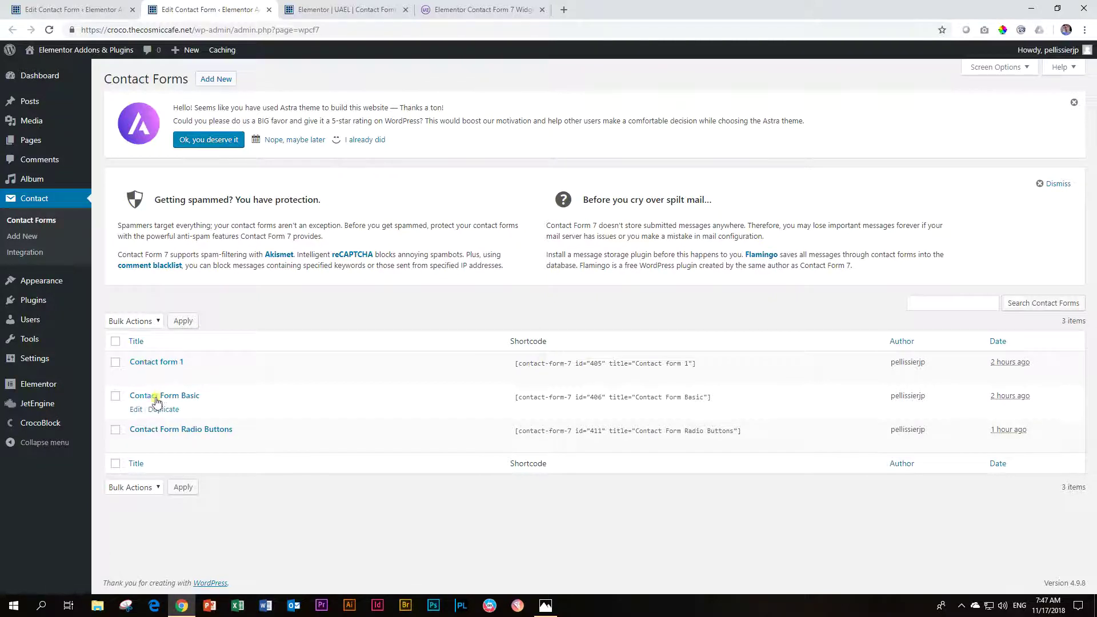
Step: Review the field lines of the Contact Form Basic template in its editor
{"action": "left_click", "coordinate": [73, 10]}
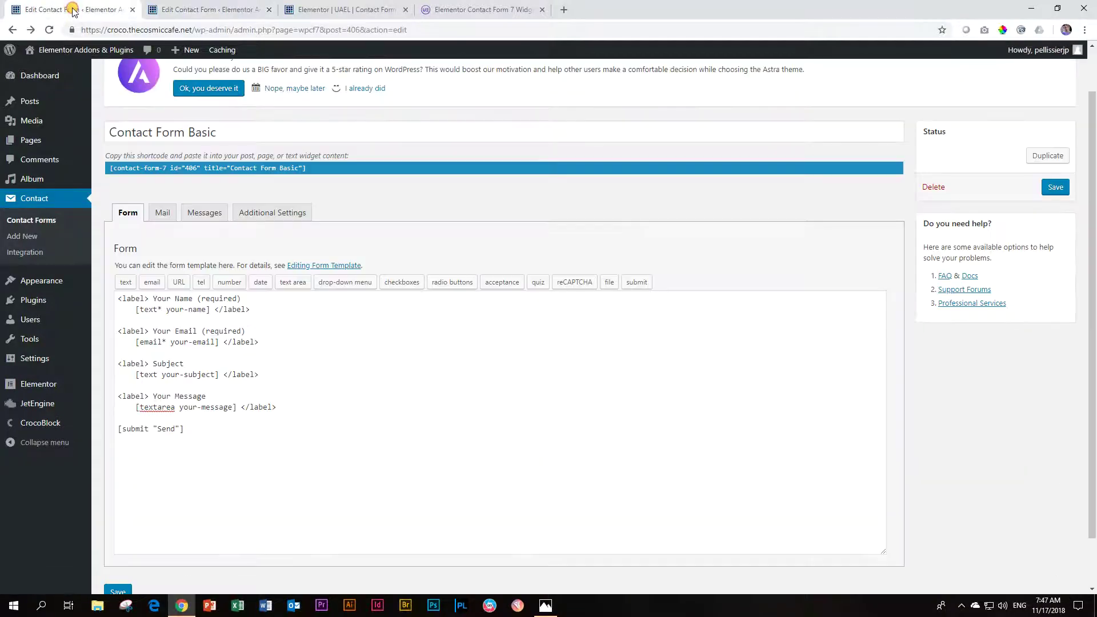
{"action": "left_click_drag", "start_coordinate": [237, 432], "coordinate": [116, 296]}
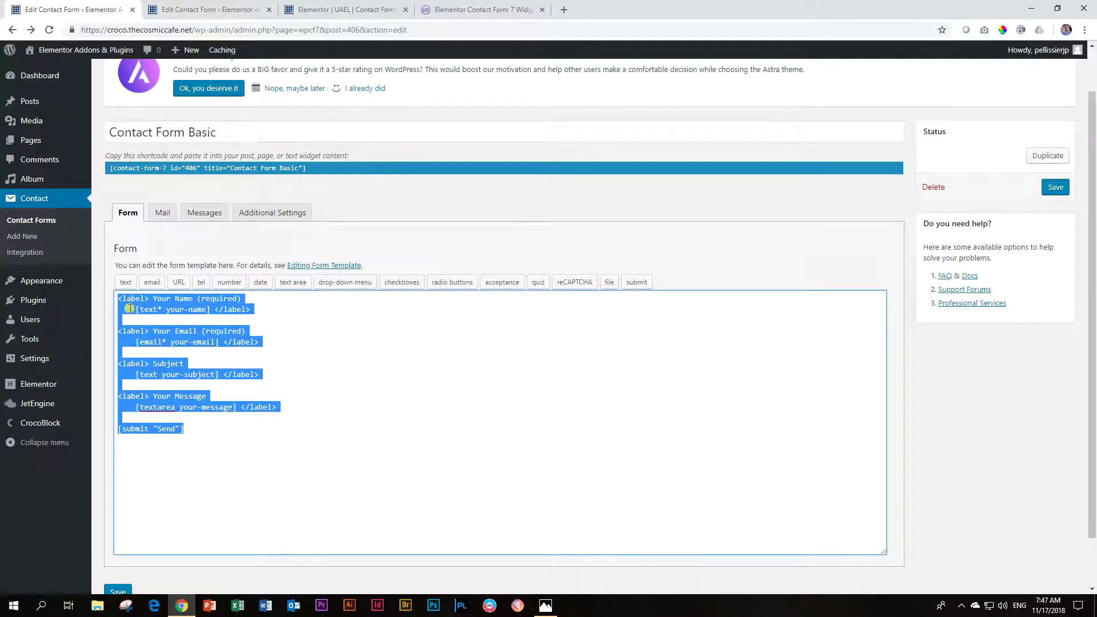
{"action": "left_click", "coordinate": [216, 469]}
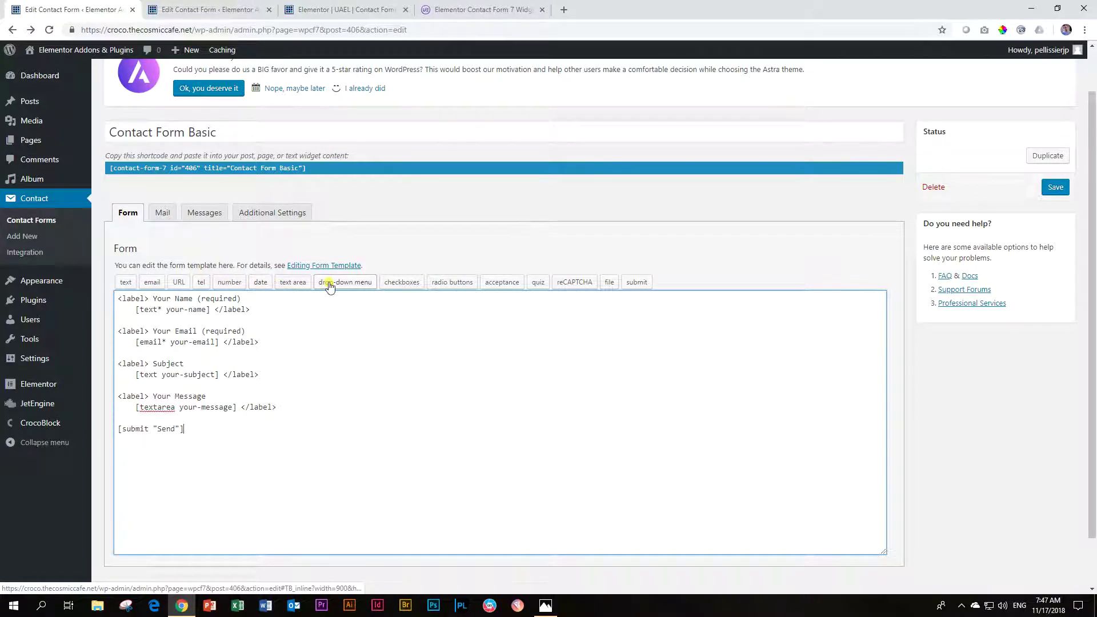
{"action": "left_click_drag", "start_coordinate": [194, 417], "coordinate": [120, 309]}
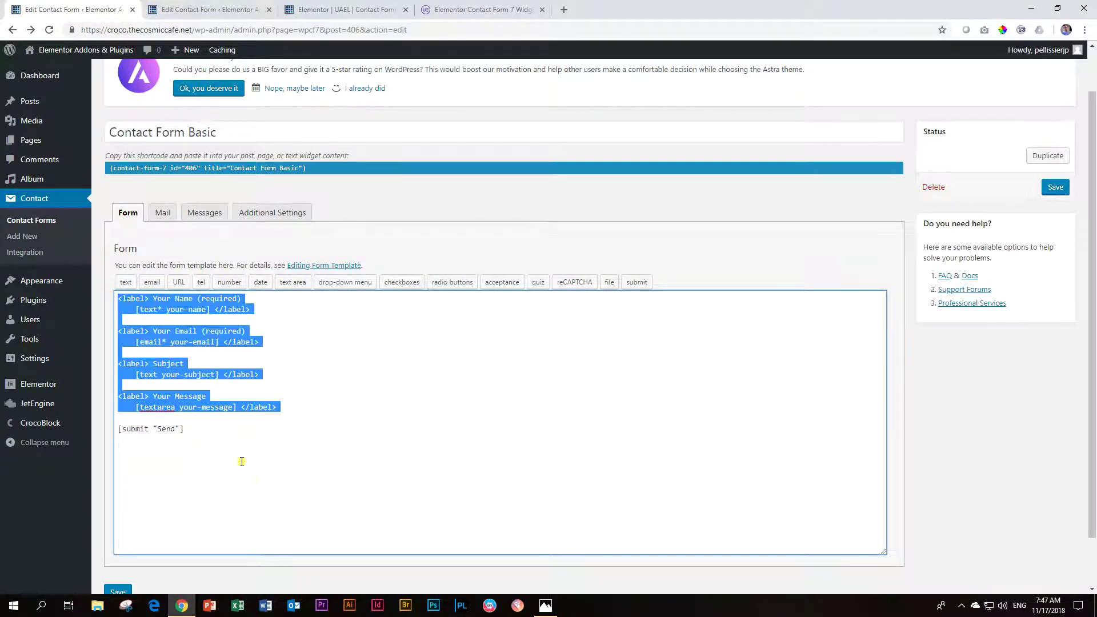
{"action": "left_click", "coordinate": [252, 480]}
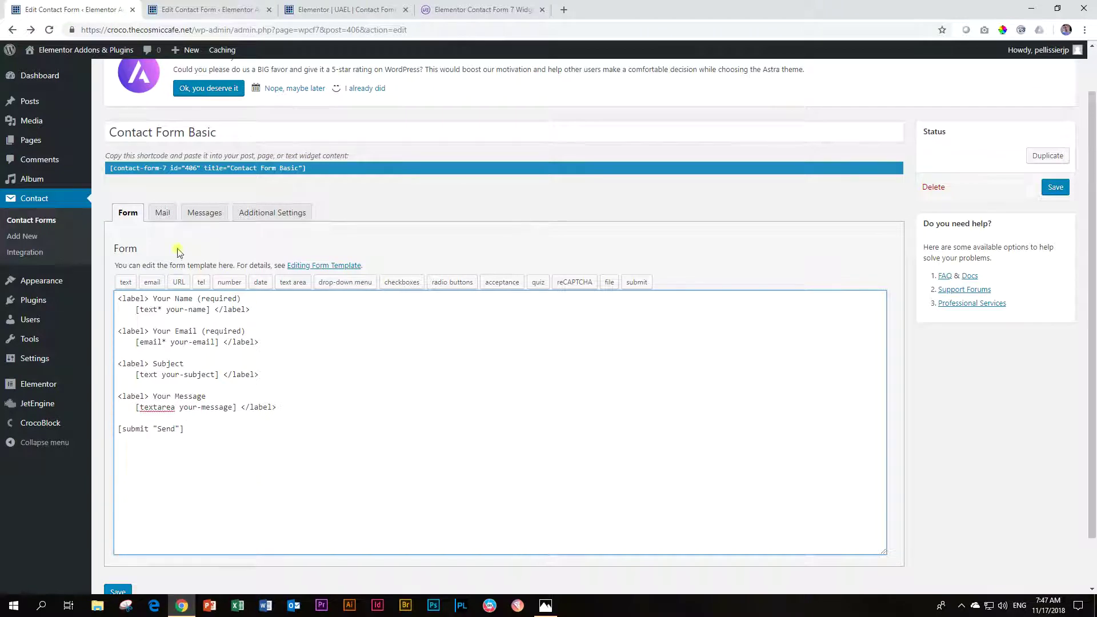
Step: Back in the Contact Forms list, select Contact Form Basic's id="406" shortcode
{"action": "left_click", "coordinate": [212, 13]}
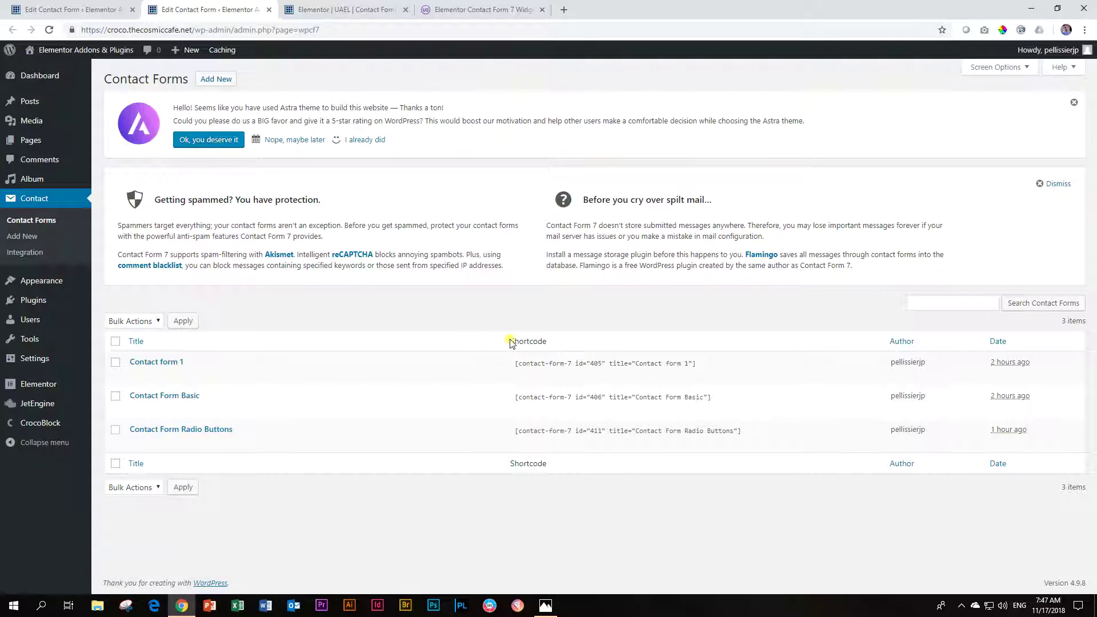
{"action": "left_click_drag", "start_coordinate": [517, 340], "coordinate": [553, 345]}
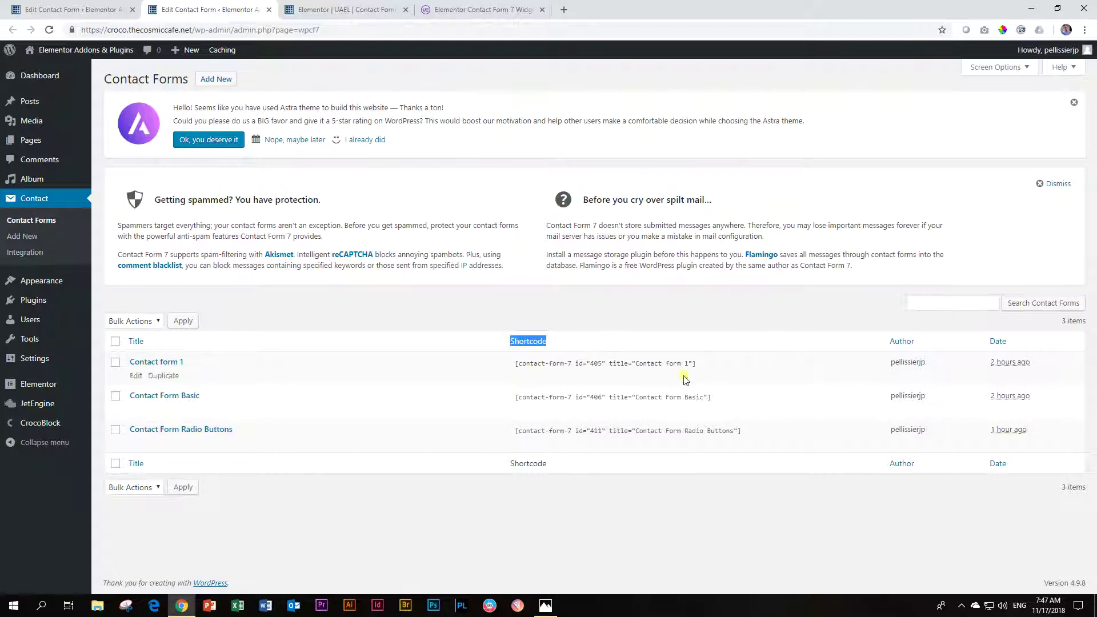
{"action": "left_click", "coordinate": [105, 6]}
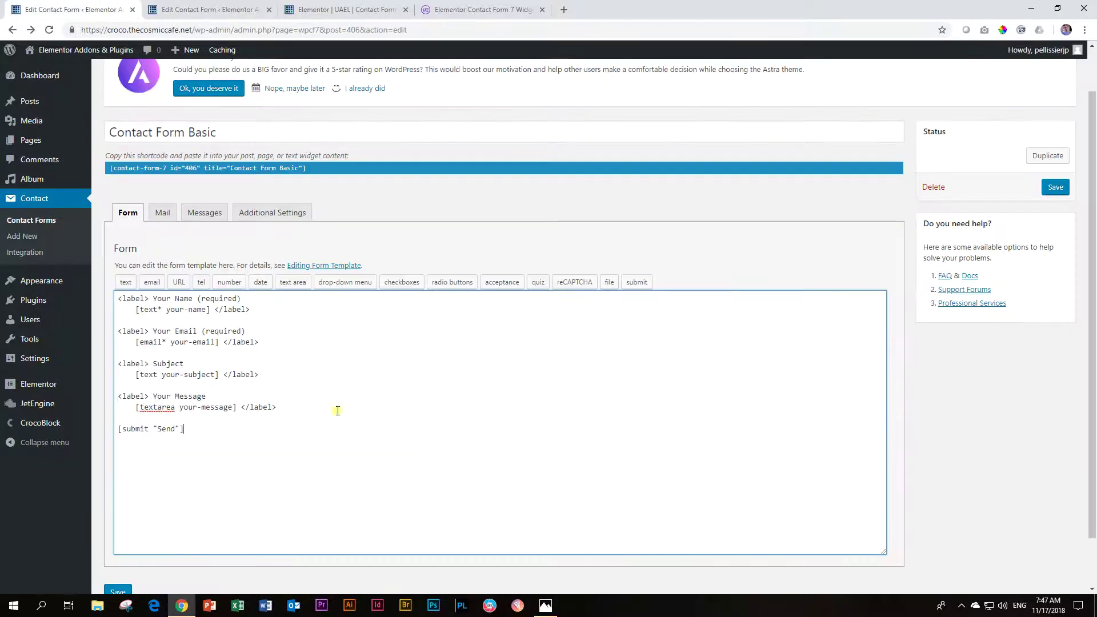
{"action": "left_click", "coordinate": [216, 7]}
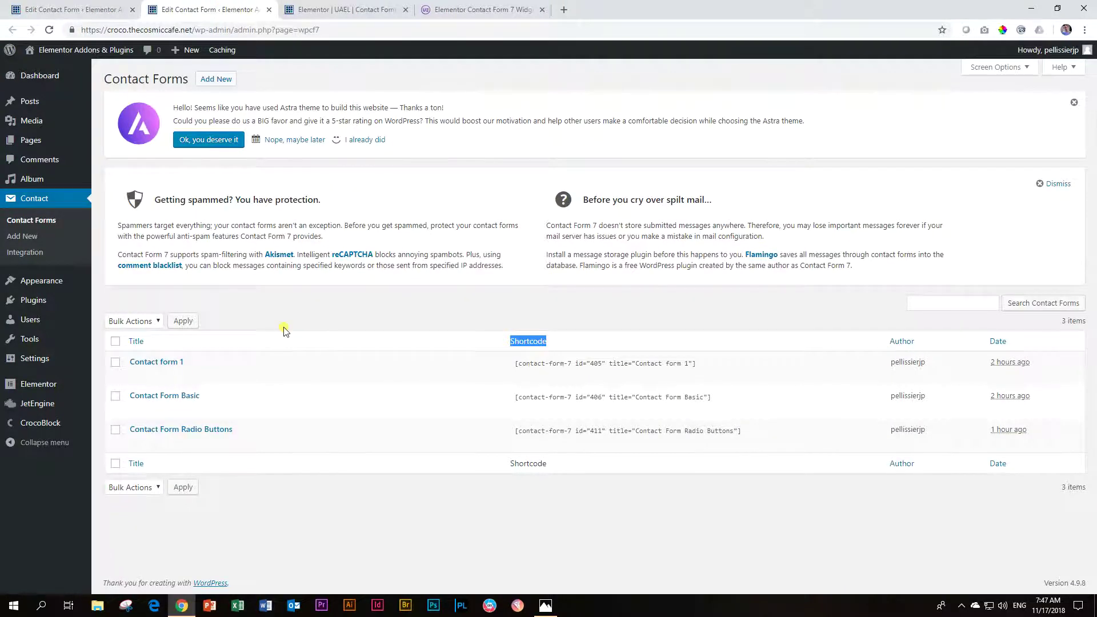
{"action": "left_click", "coordinate": [539, 398]}
{"action": "key", "text": "ctrl+c"}
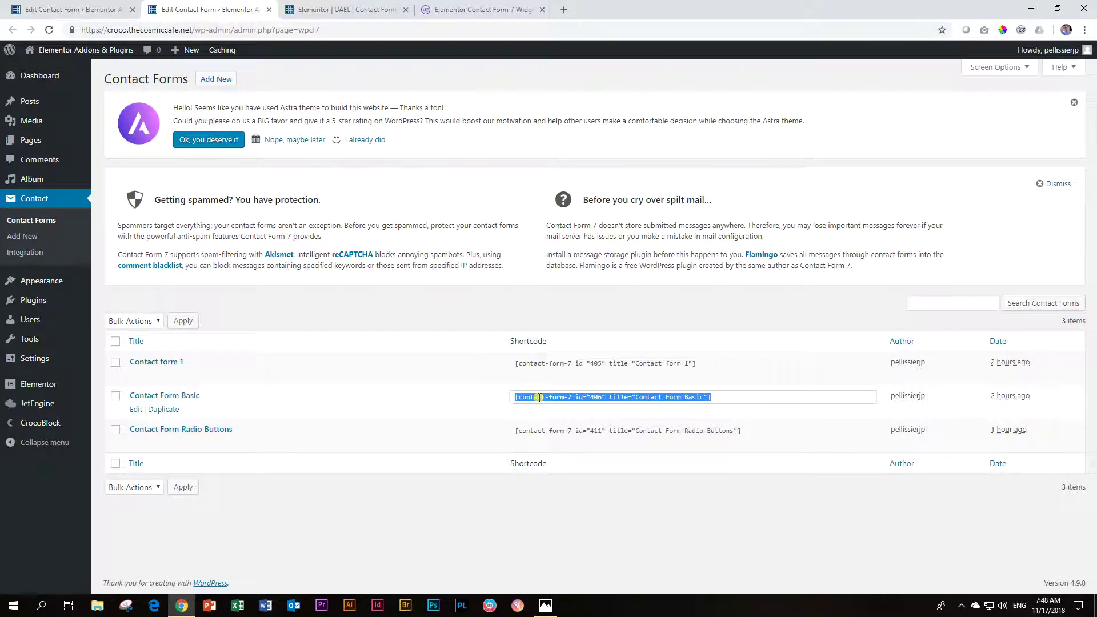
Step: Add a Shortcode widget to the empty section and paste the Contact Form Basic shortcode
{"action": "left_click", "coordinate": [340, 9]}
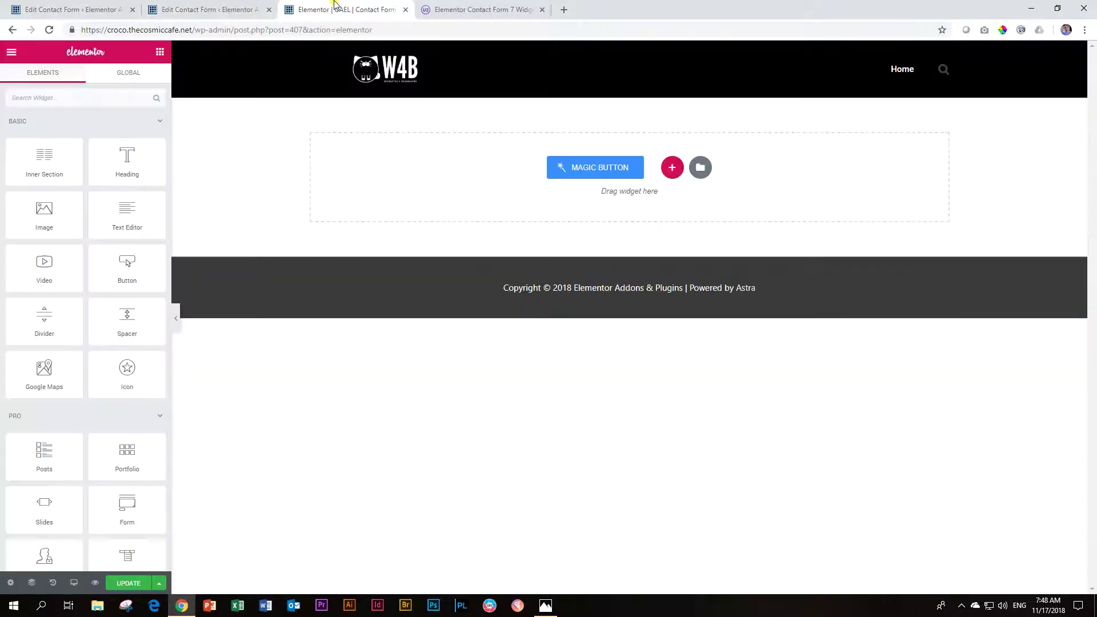
{"action": "left_click", "coordinate": [78, 95]}
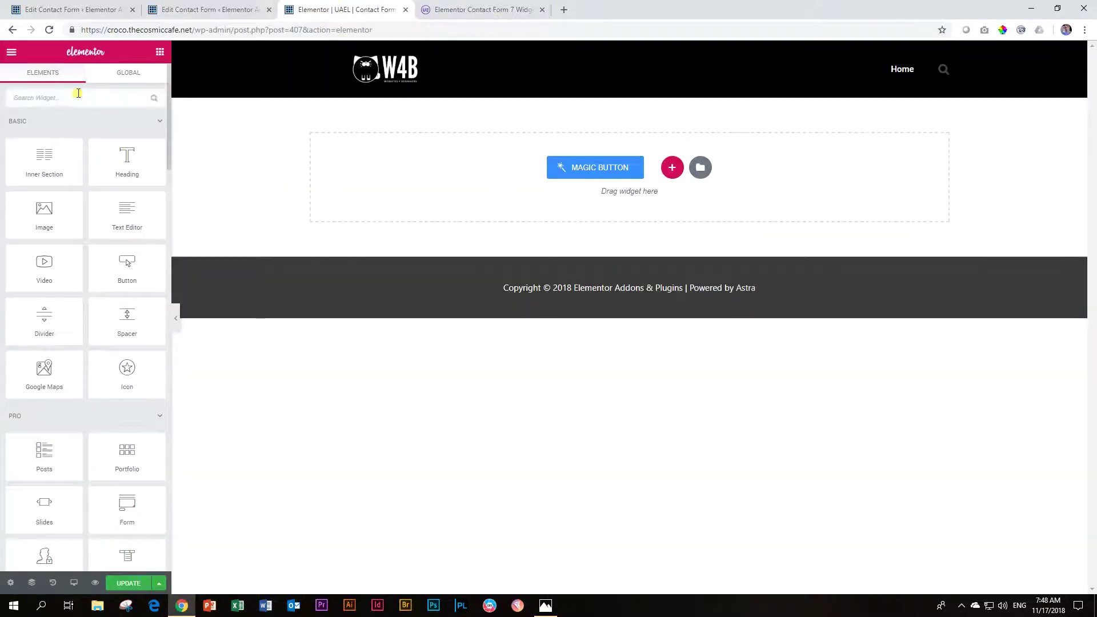
{"action": "type", "text": "short"}
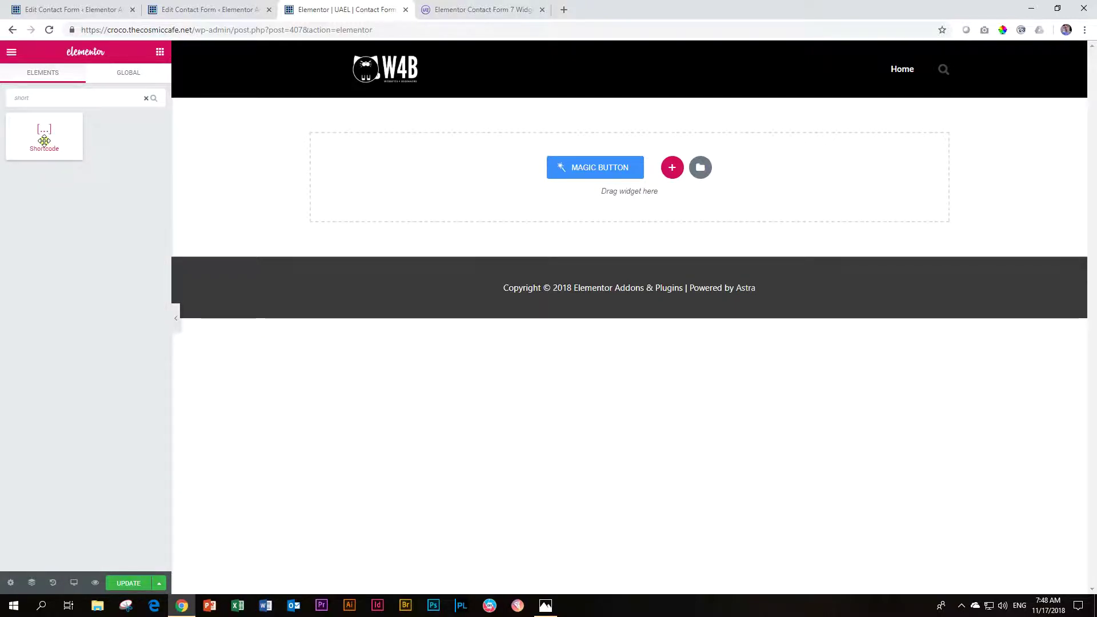
{"action": "left_click_drag", "start_coordinate": [43, 139], "coordinate": [585, 188]}
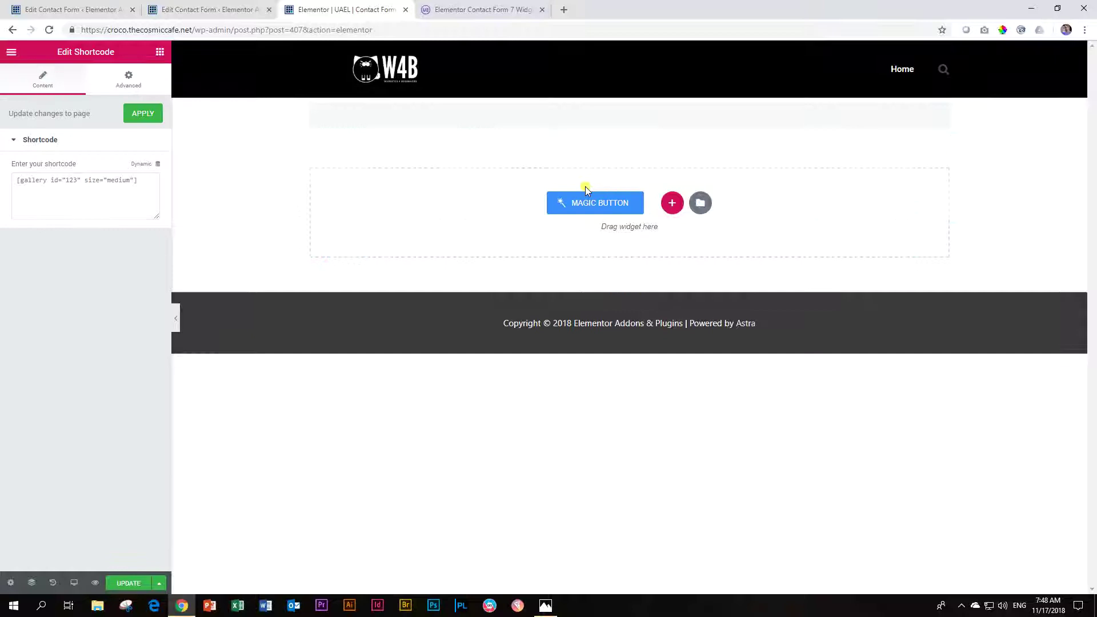
{"action": "left_click", "coordinate": [31, 180]}
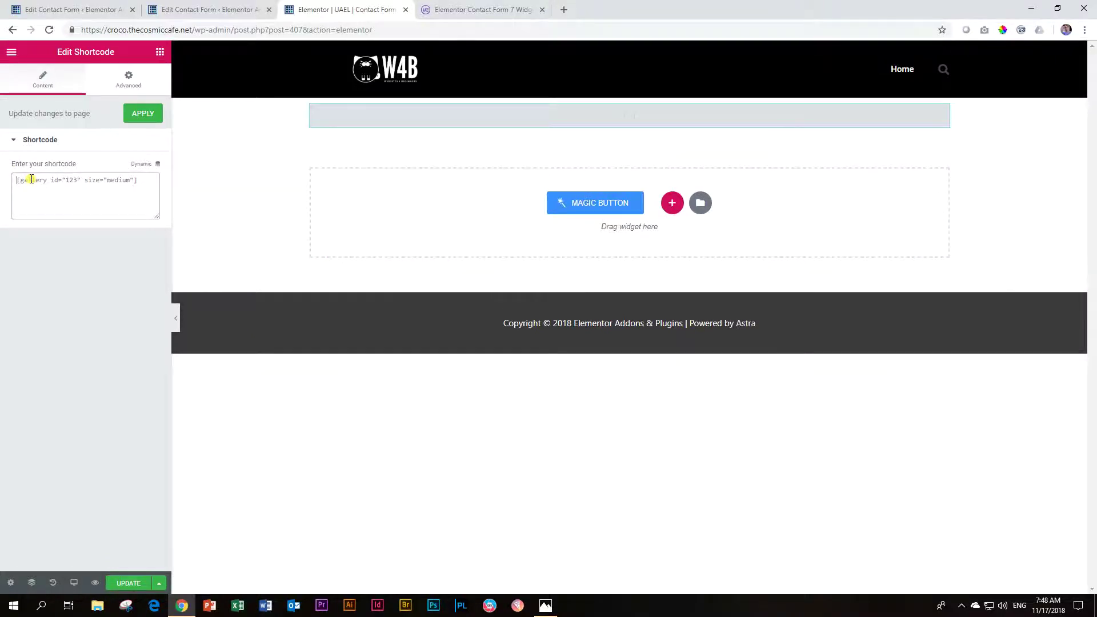
{"action": "key", "text": "ctrl+v"}
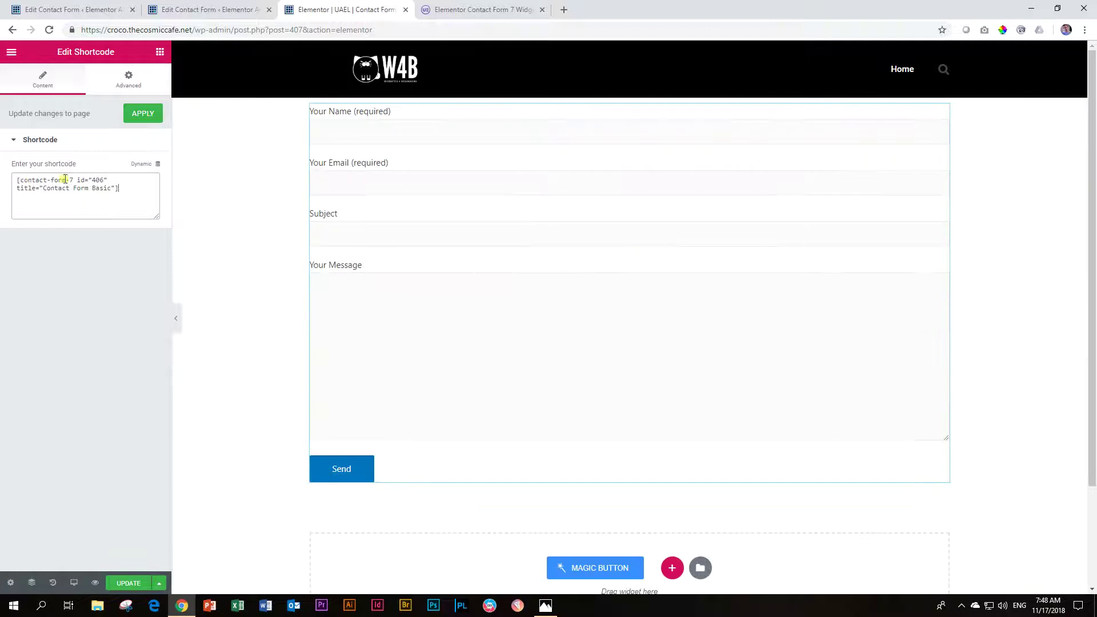
Step: Recheck the form template, then go to the UAEL Contact Form 7 widget page
{"action": "left_click", "coordinate": [95, 7]}
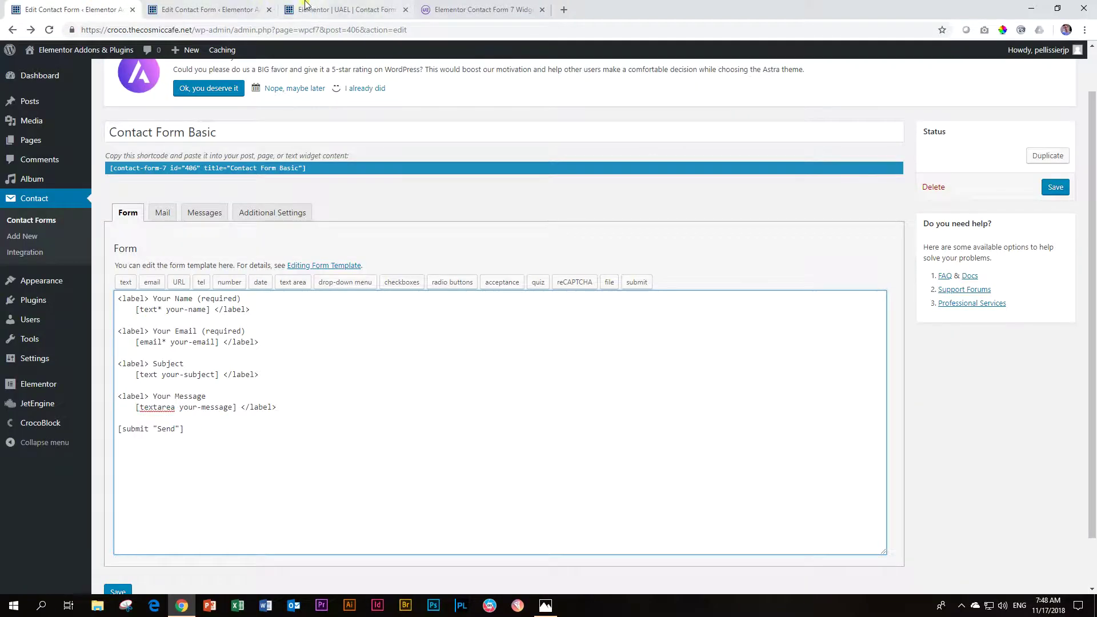
{"action": "left_click", "coordinate": [320, 10]}
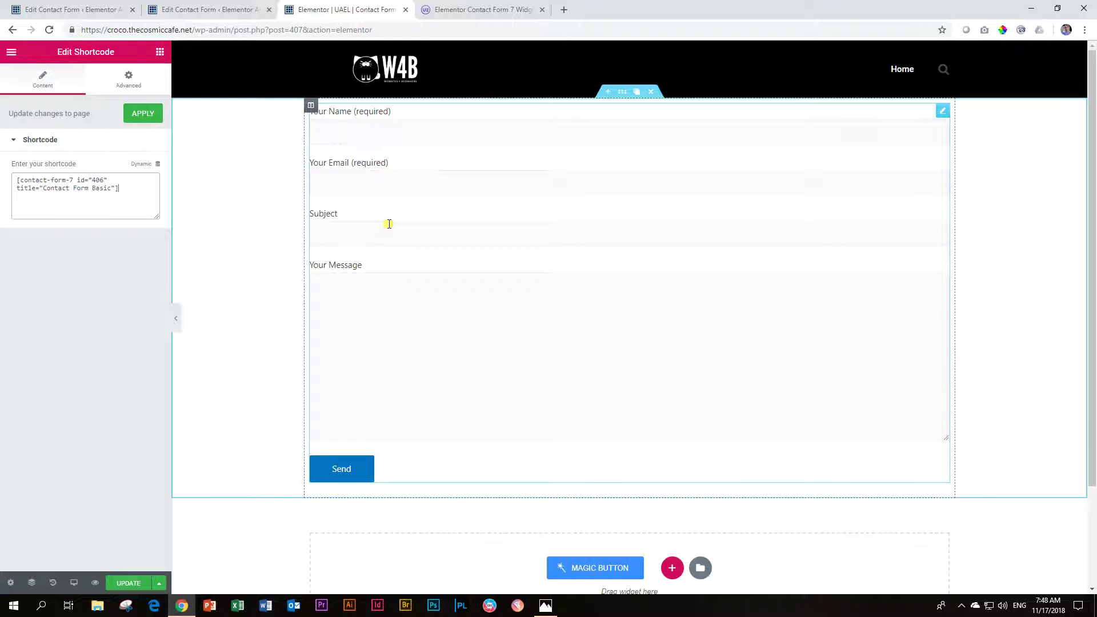
{"action": "left_click", "coordinate": [457, 10]}
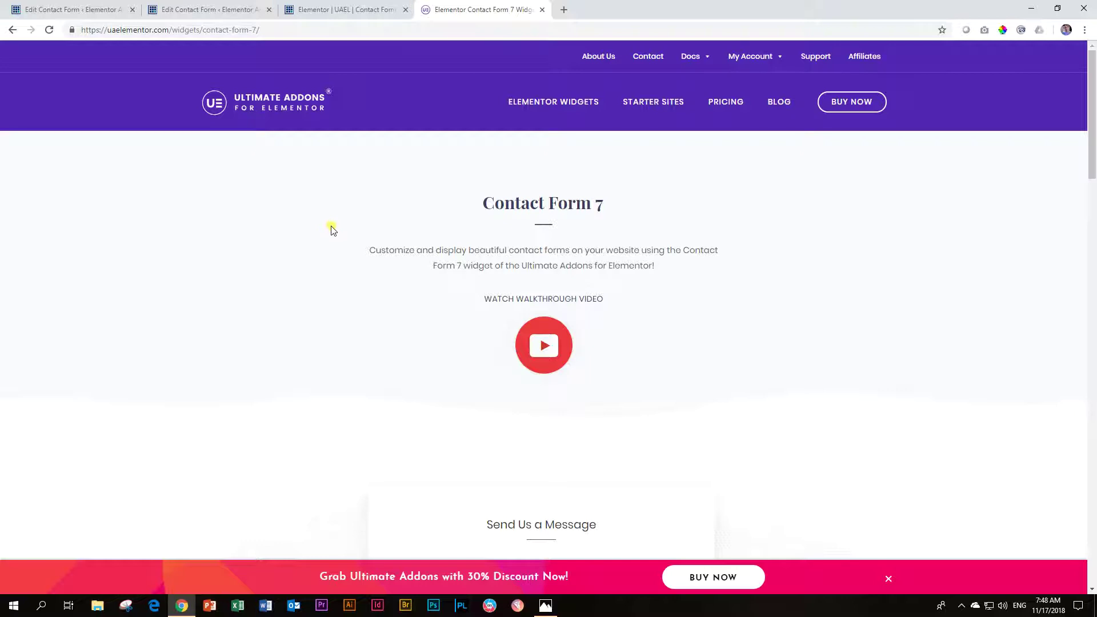
Step: Browse the UAEL styled demo forms, then return to the Elementor editor
{"action": "scroll", "coordinate": [333, 229], "scroll_direction": "down", "scroll_amount": 7}
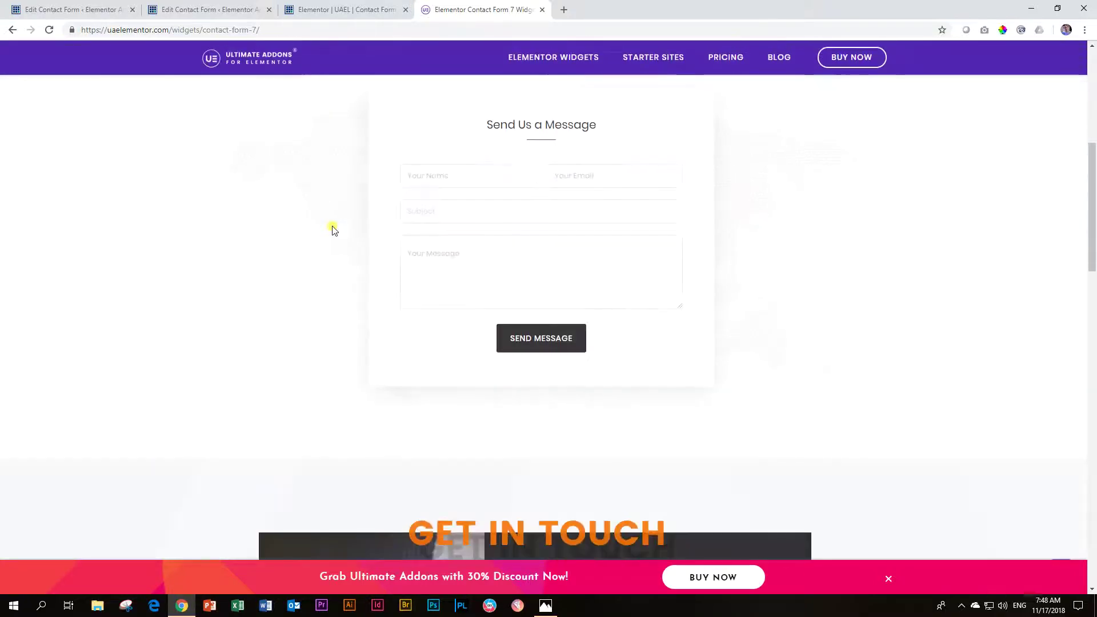
{"action": "scroll", "coordinate": [546, 285], "scroll_direction": "down", "scroll_amount": 6}
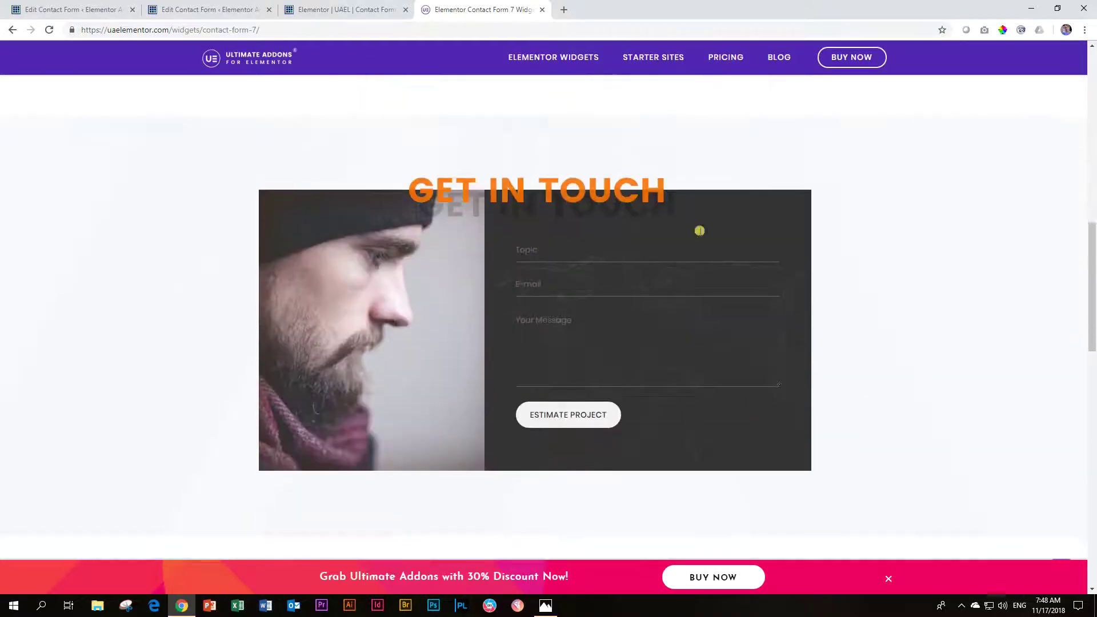
{"action": "scroll", "coordinate": [713, 284], "scroll_direction": "down", "scroll_amount": 11}
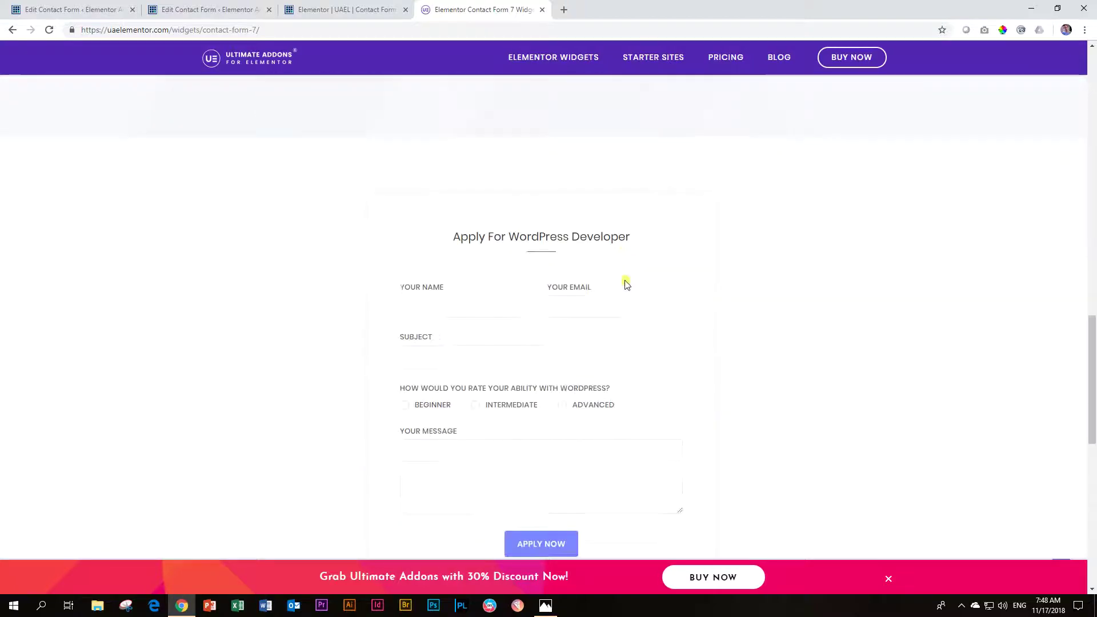
{"action": "scroll", "coordinate": [731, 309], "scroll_direction": "up", "scroll_amount": 15}
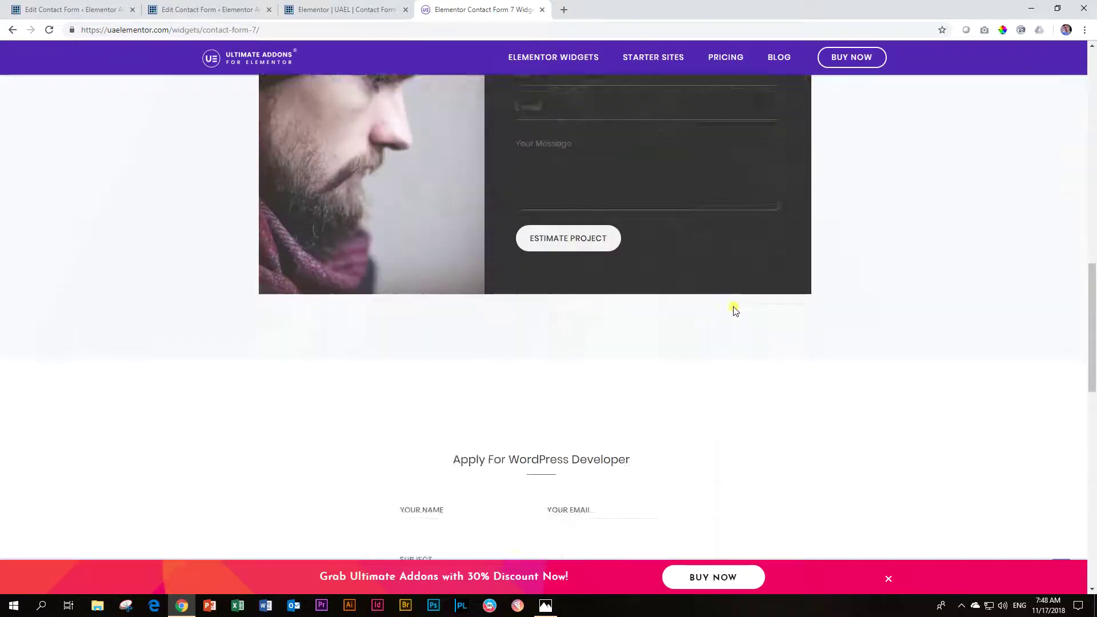
{"action": "scroll", "coordinate": [734, 310], "scroll_direction": "up", "scroll_amount": 4}
{"action": "left_click", "coordinate": [347, 10]}
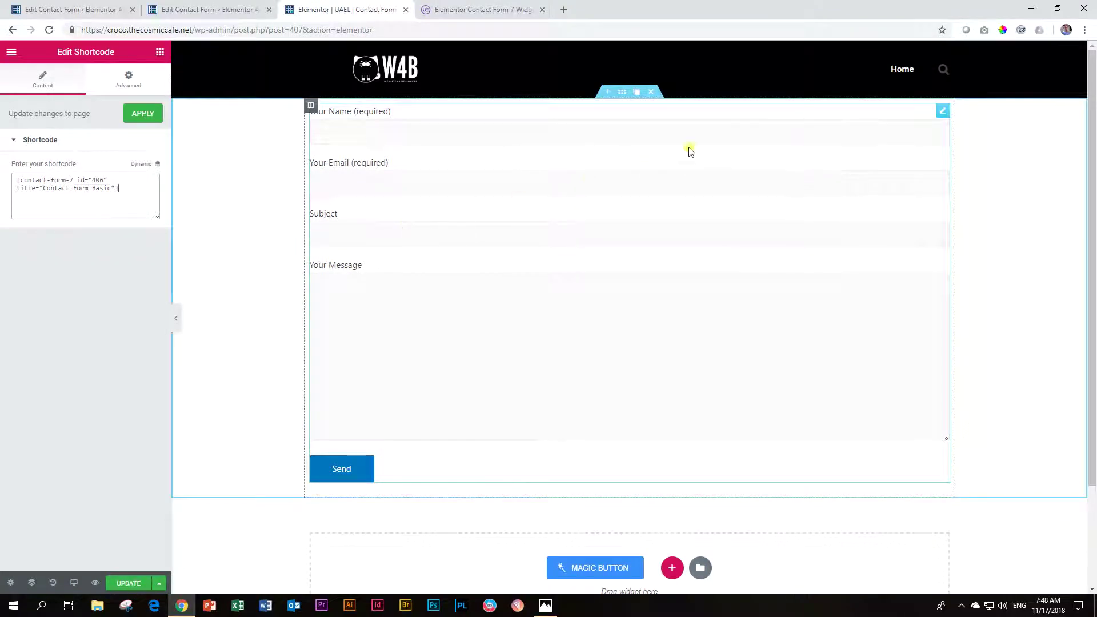
Step: Delete the plain shortcode section and drop a Contact Form 7 Styler widget onto the page
{"action": "left_click", "coordinate": [651, 93]}
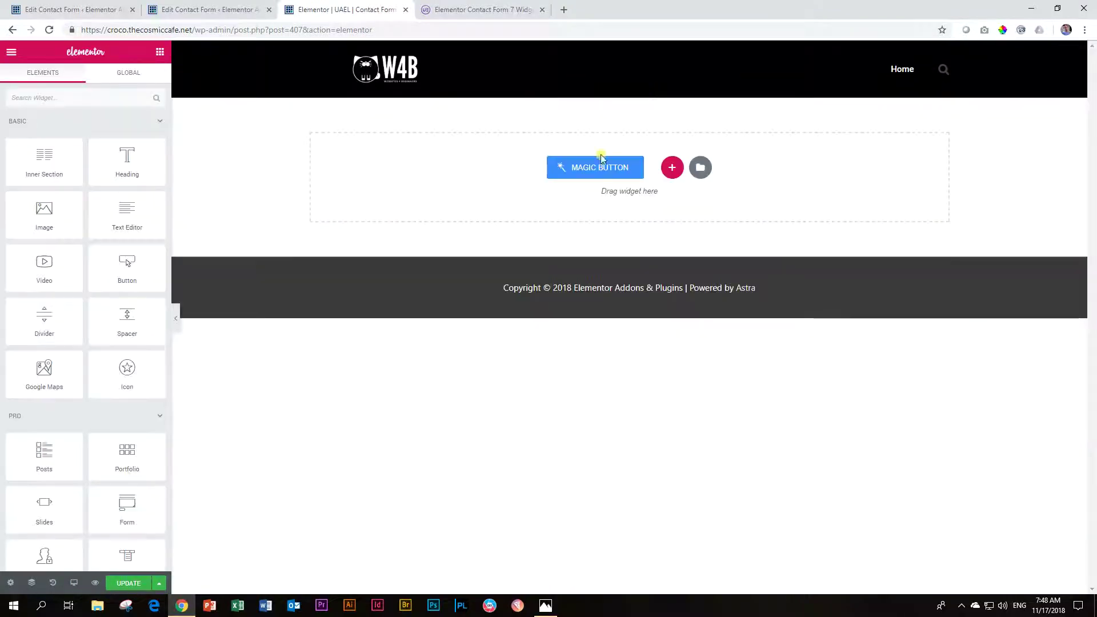
{"action": "left_click", "coordinate": [82, 101]}
{"action": "type", "text": "cont"}
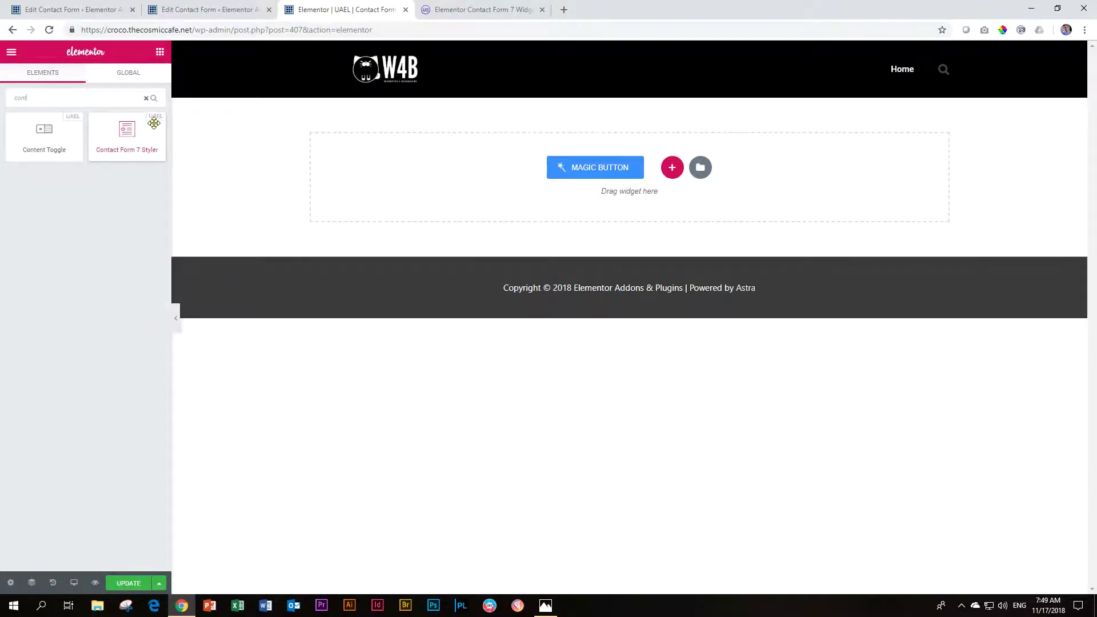
{"action": "left_click_drag", "start_coordinate": [130, 132], "coordinate": [530, 170]}
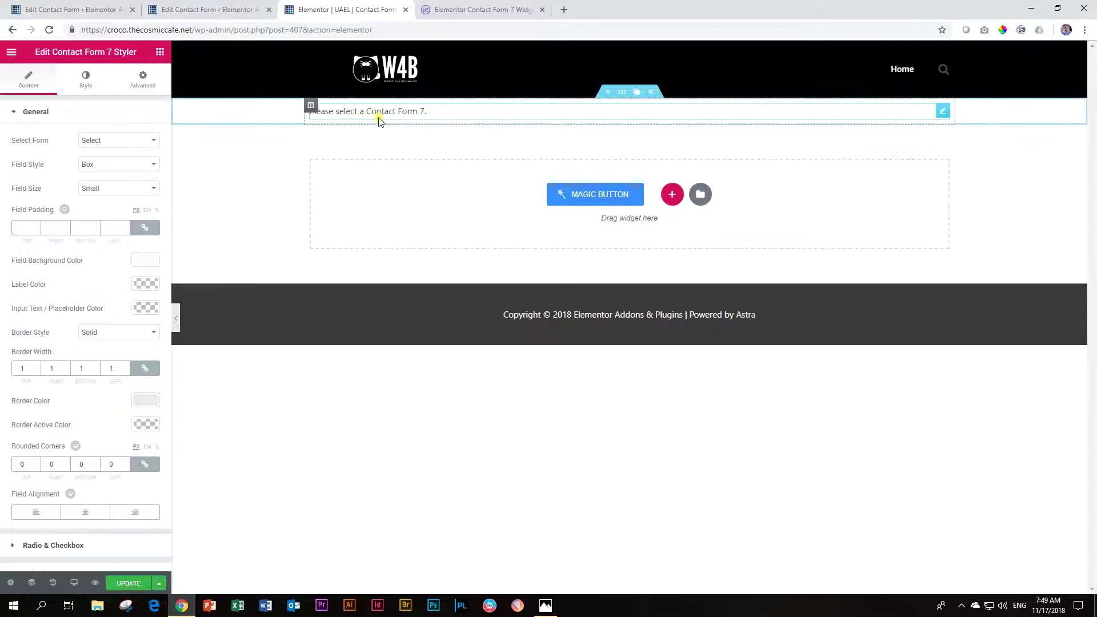
{"action": "left_click", "coordinate": [89, 145]}
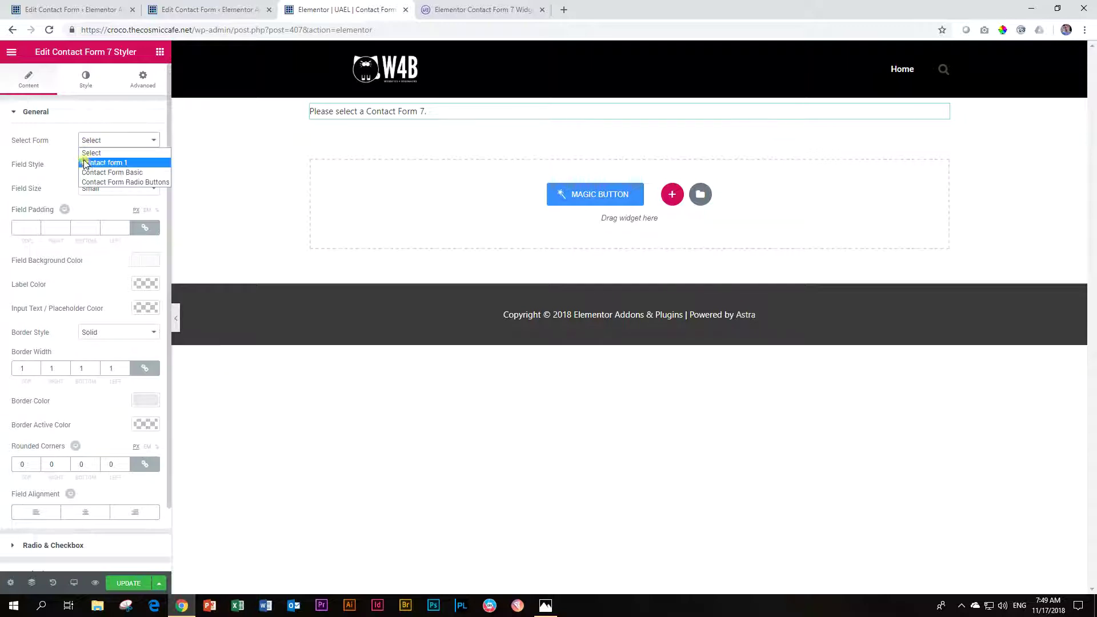
Step: Choose Contact Form Basic as the form for the Contact Form 7 Styler widget
{"action": "left_click", "coordinate": [206, 10]}
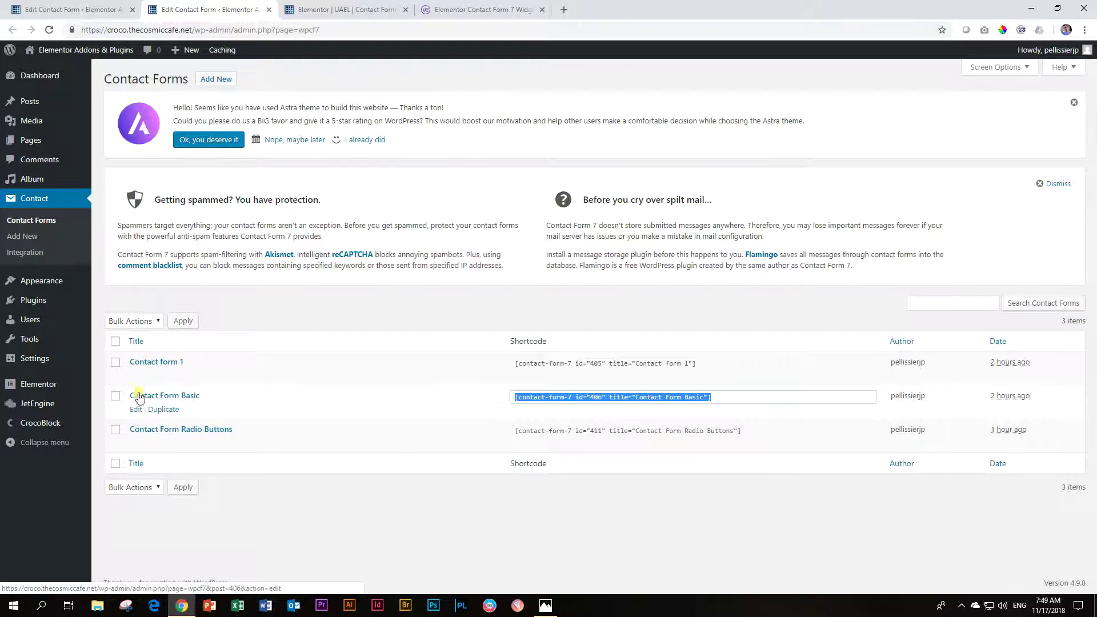
{"action": "left_click", "coordinate": [342, 9]}
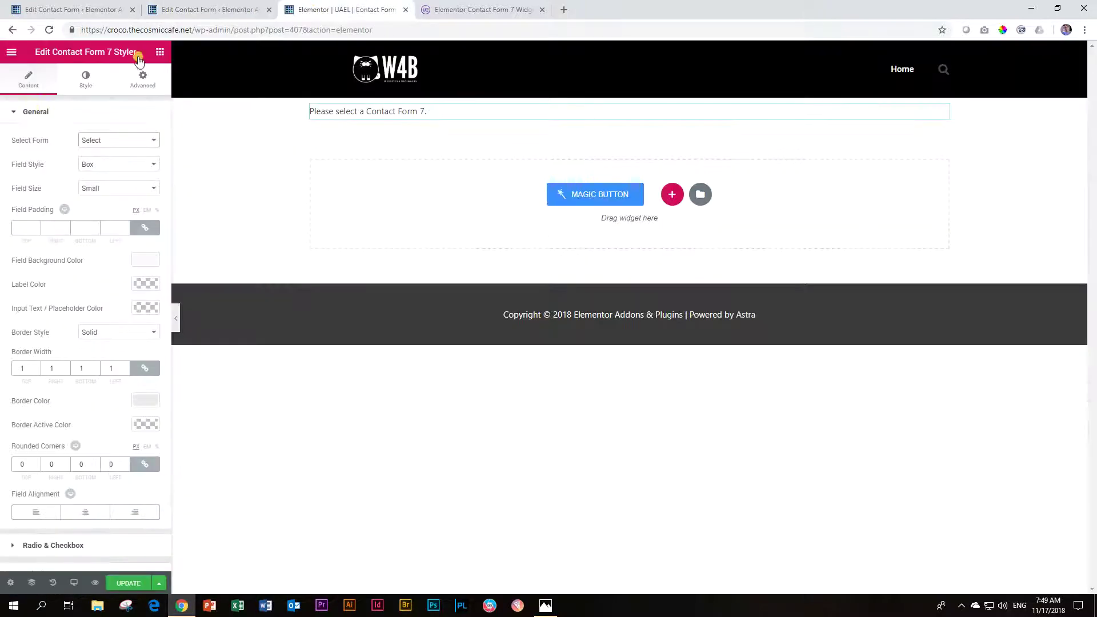
{"action": "left_click", "coordinate": [93, 141]}
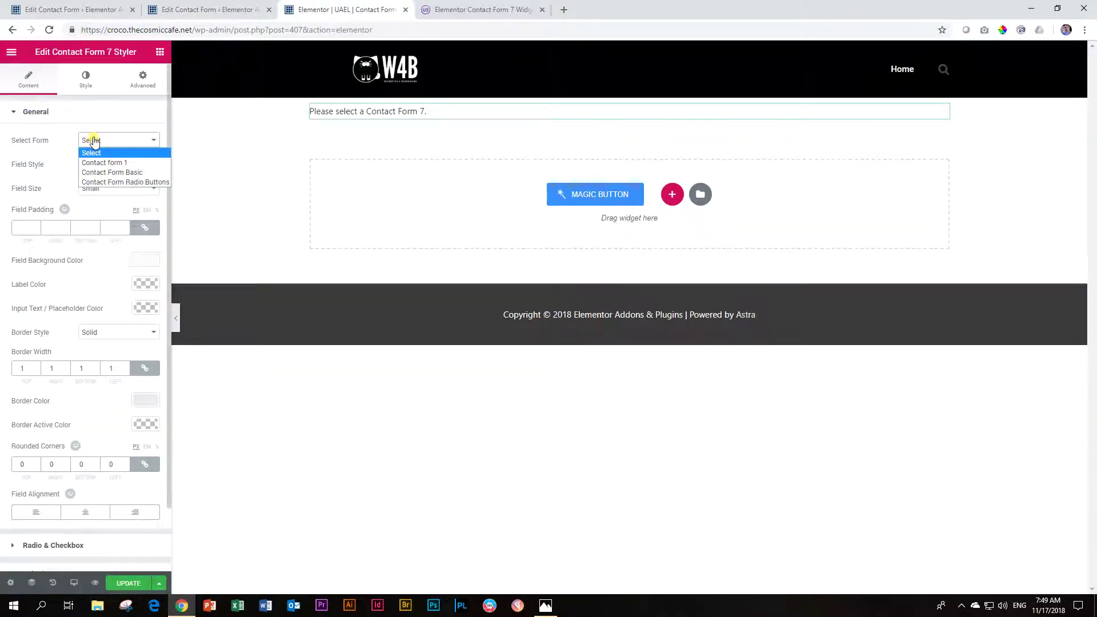
{"action": "left_click", "coordinate": [92, 173]}
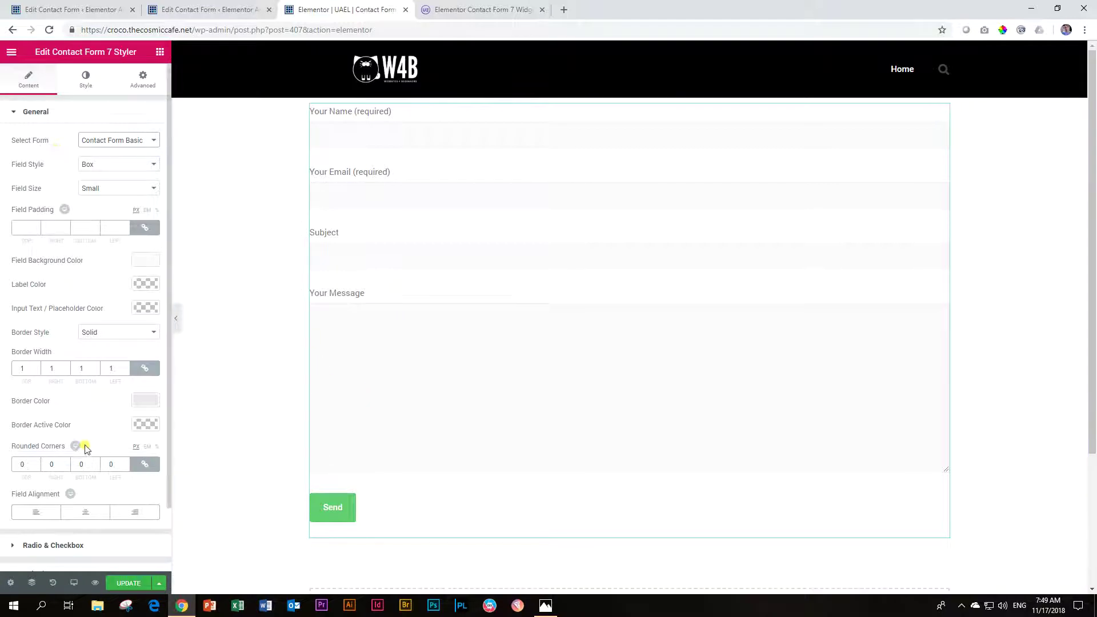
{"action": "scroll", "coordinate": [78, 439], "scroll_direction": "down", "scroll_amount": 1}
{"action": "scroll", "coordinate": [62, 442], "scroll_direction": "up", "scroll_amount": 1}
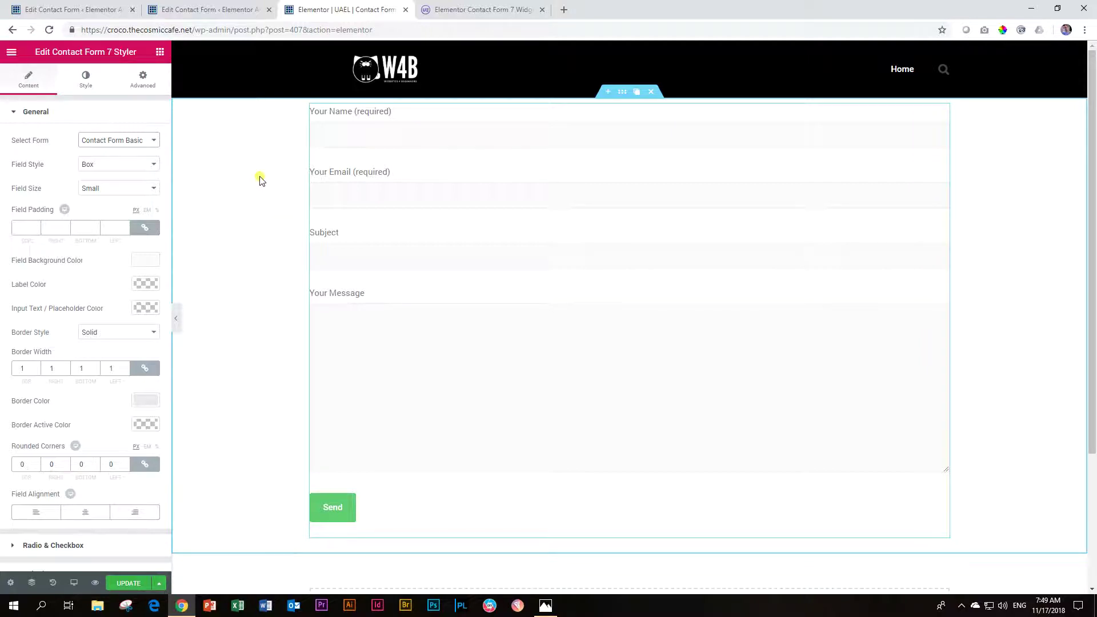
Step: Give the form's section a Classic background using the autumn tree photo
{"action": "right_click", "coordinate": [237, 149]}
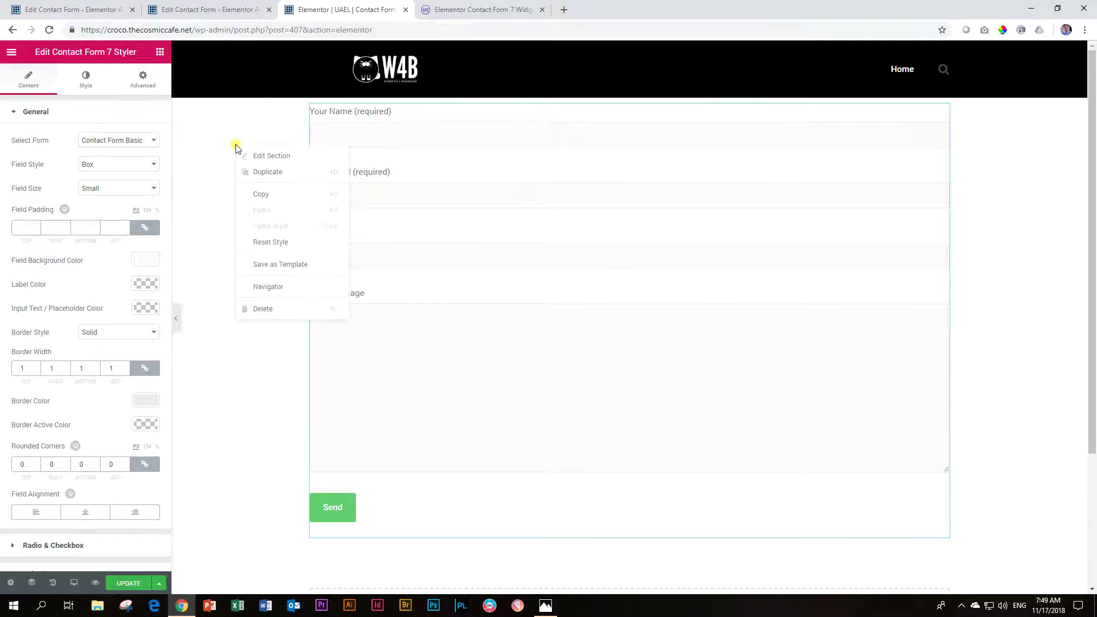
{"action": "left_click", "coordinate": [248, 154]}
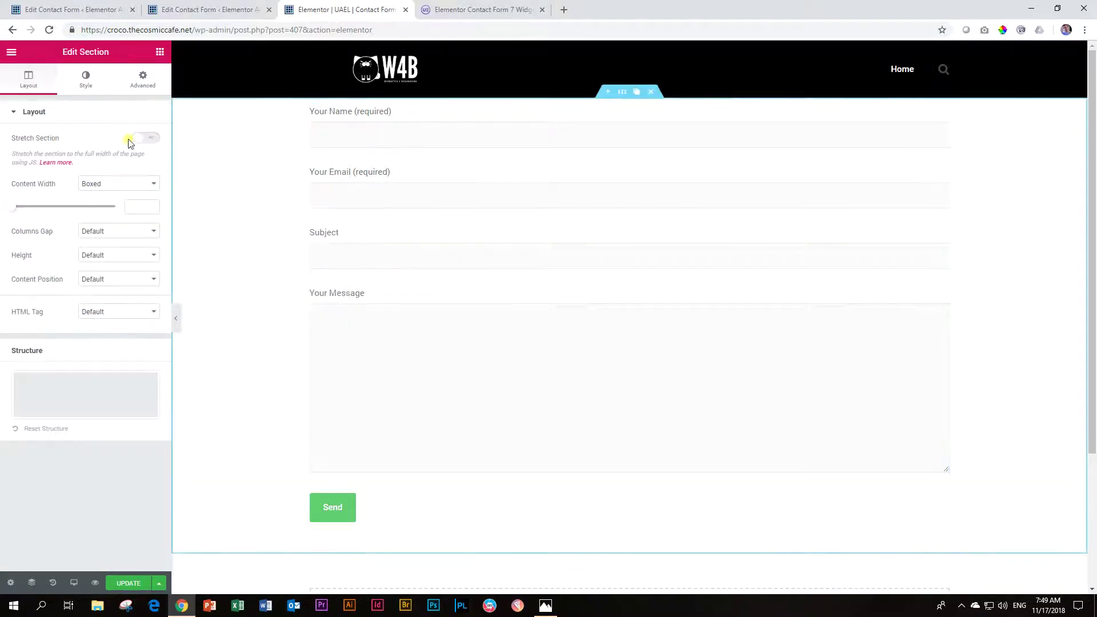
{"action": "left_click", "coordinate": [91, 81]}
{"action": "left_click", "coordinate": [91, 165]}
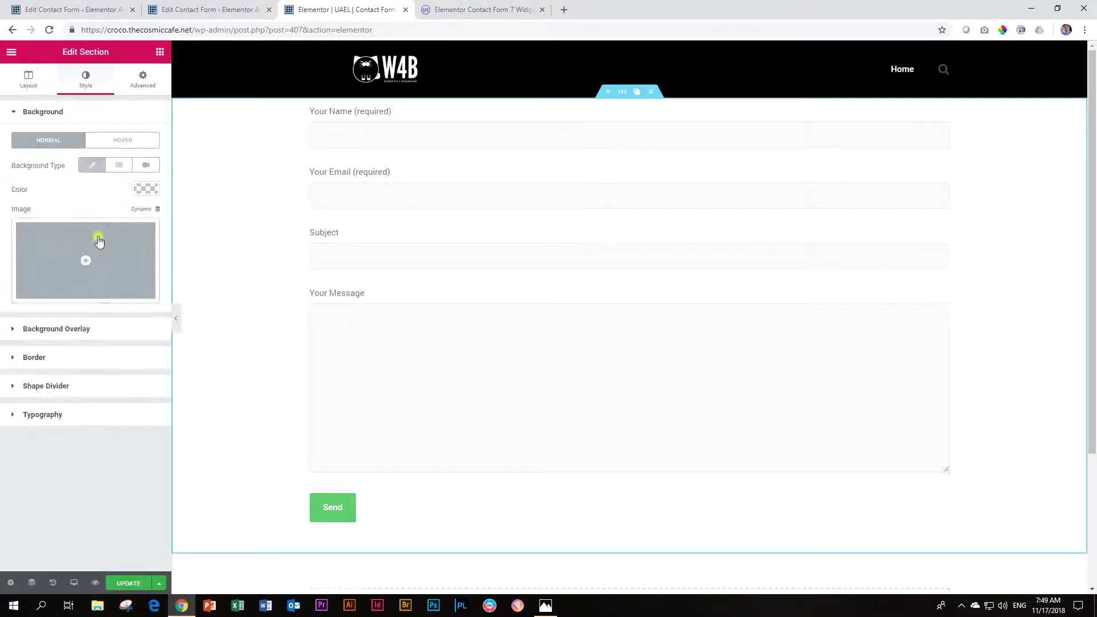
{"action": "left_click", "coordinate": [98, 239]}
{"action": "left_click", "coordinate": [100, 214]}
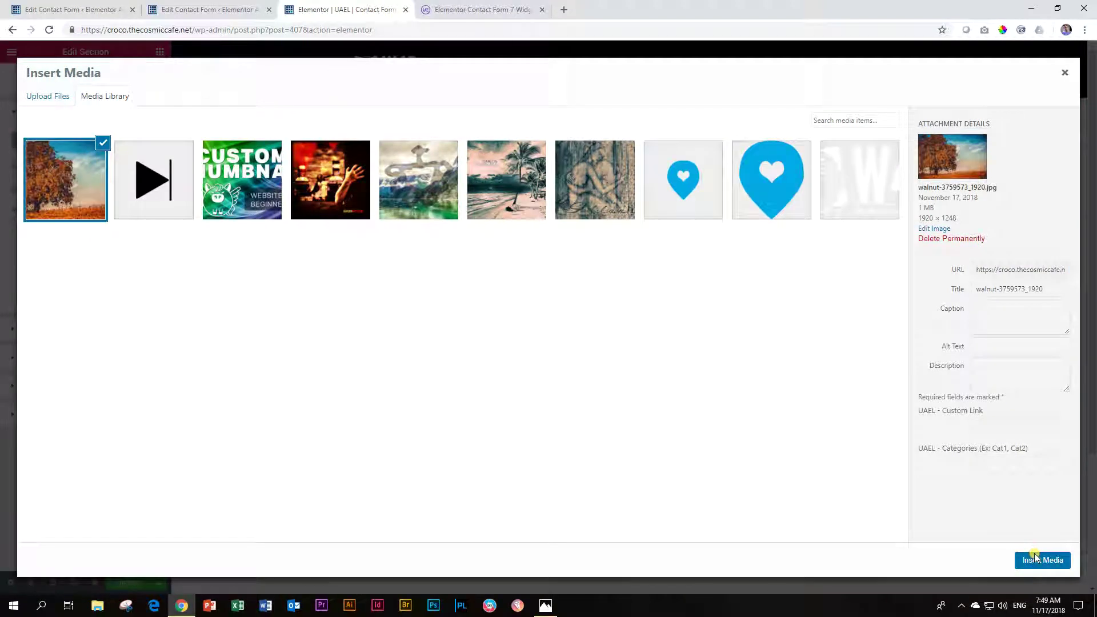
{"action": "left_click", "coordinate": [1034, 559]}
Step: Size the background image to Cover and add an empty column beside the form
{"action": "left_click", "coordinate": [95, 391]}
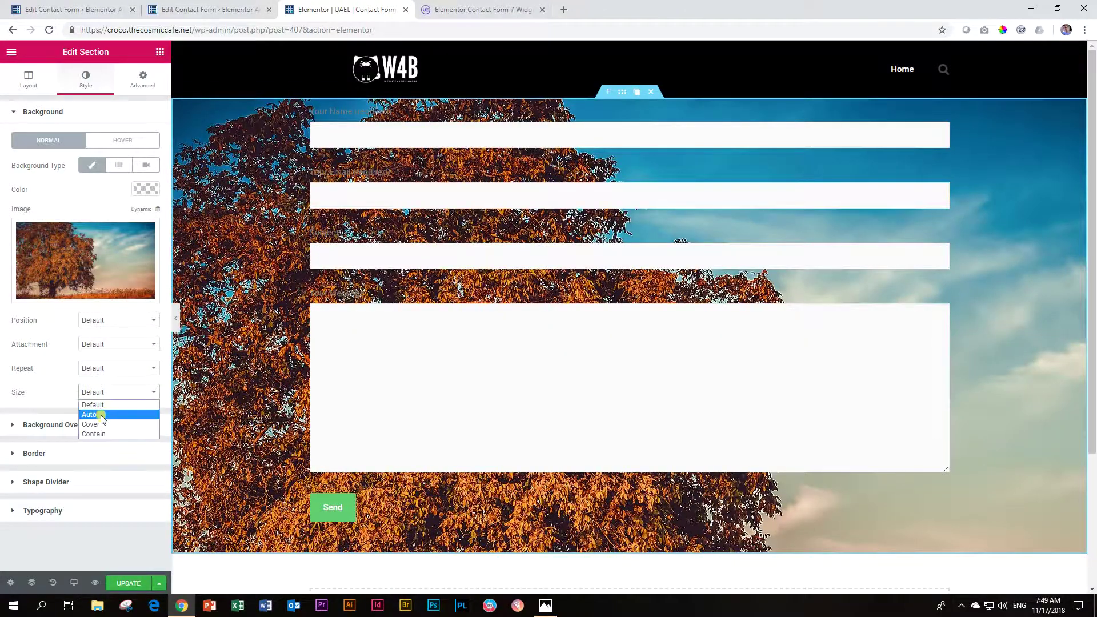
{"action": "left_click", "coordinate": [90, 421]}
{"action": "scroll", "coordinate": [377, 262], "scroll_direction": "down", "scroll_amount": 3}
{"action": "scroll", "coordinate": [379, 265], "scroll_direction": "up", "scroll_amount": 3}
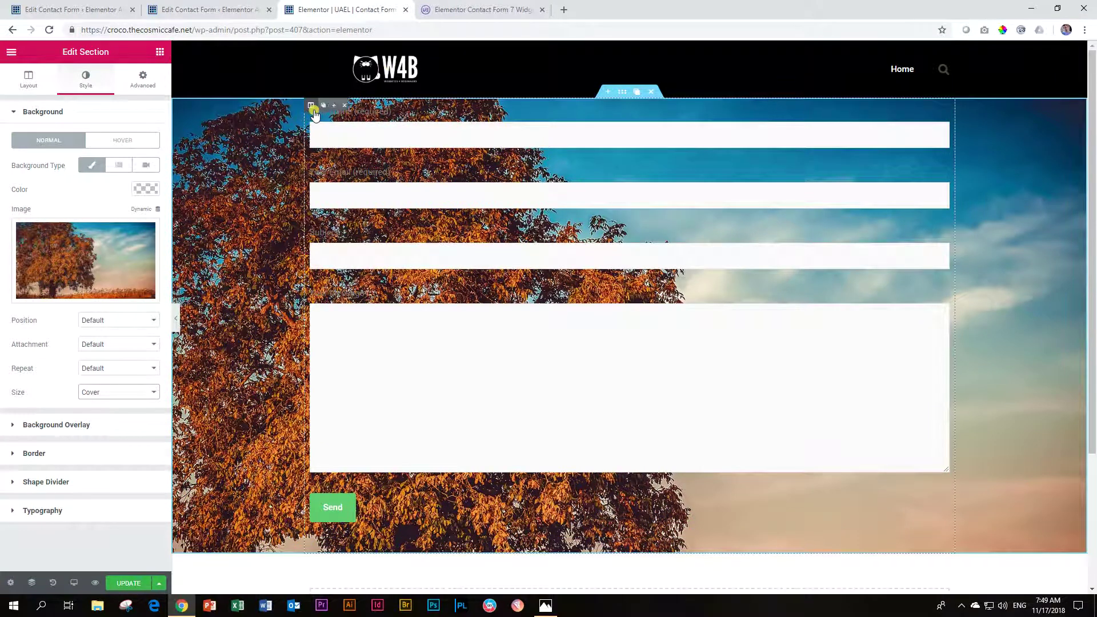
{"action": "left_click", "coordinate": [339, 106]}
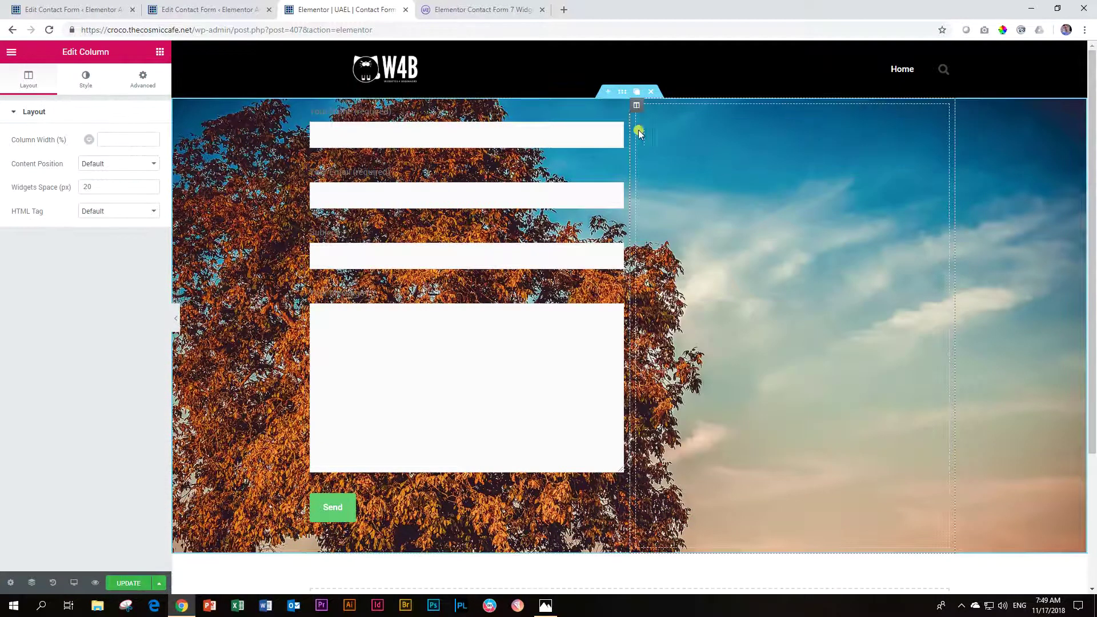
Step: Move the form into the right column and make its field backgrounds fully transparent
{"action": "left_click_drag", "start_coordinate": [614, 133], "coordinate": [798, 115]}
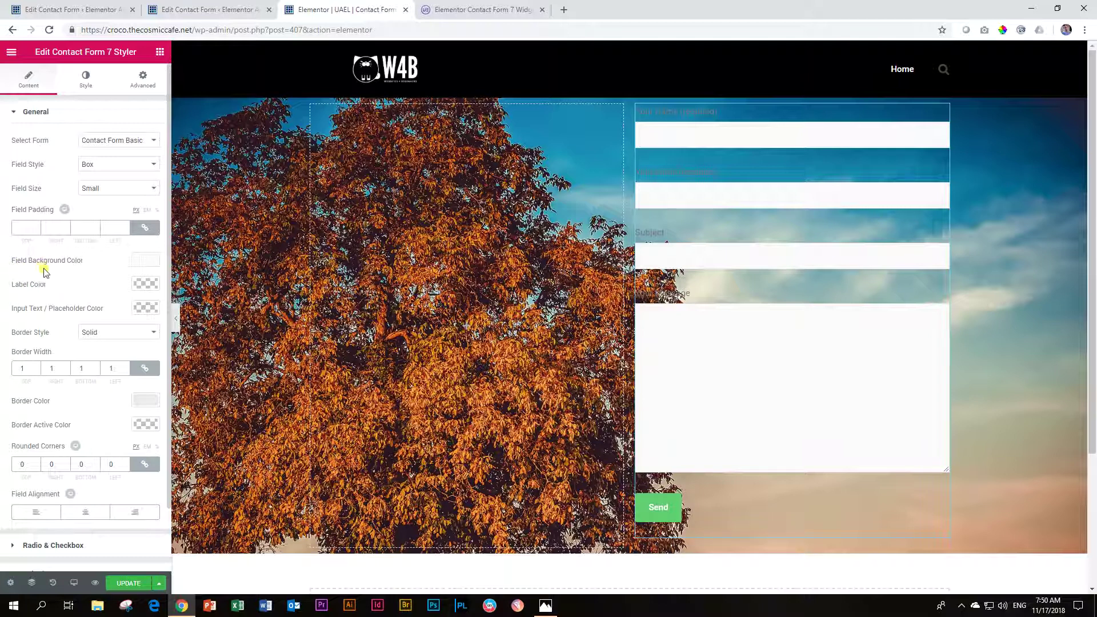
{"action": "left_click", "coordinate": [146, 260]}
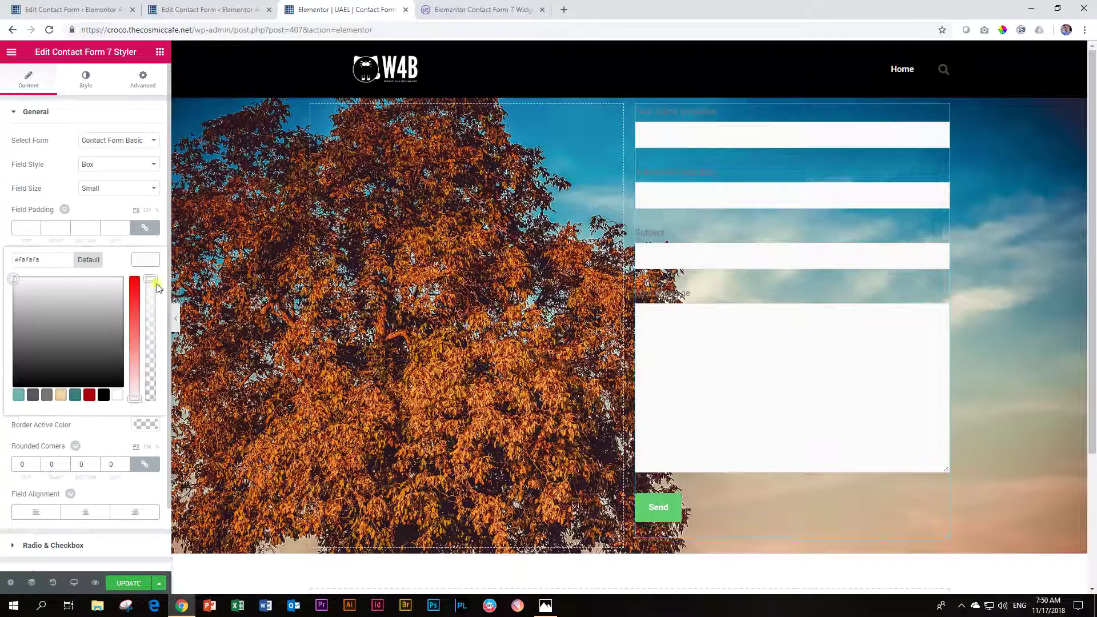
{"action": "left_click_drag", "start_coordinate": [150, 280], "coordinate": [151, 382]}
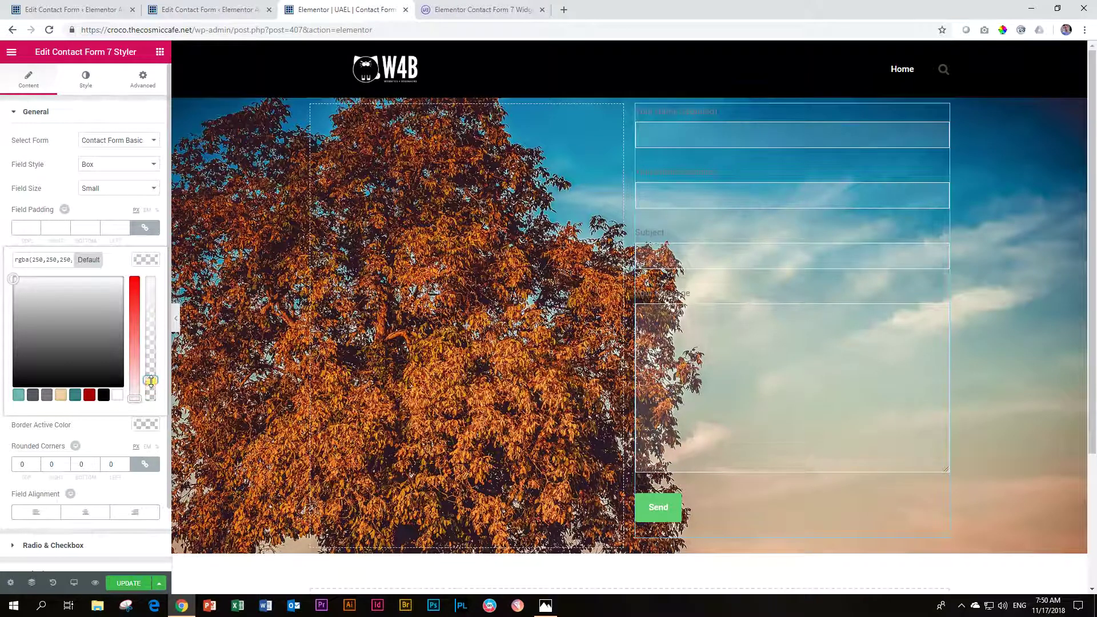
{"action": "left_click", "coordinate": [146, 260]}
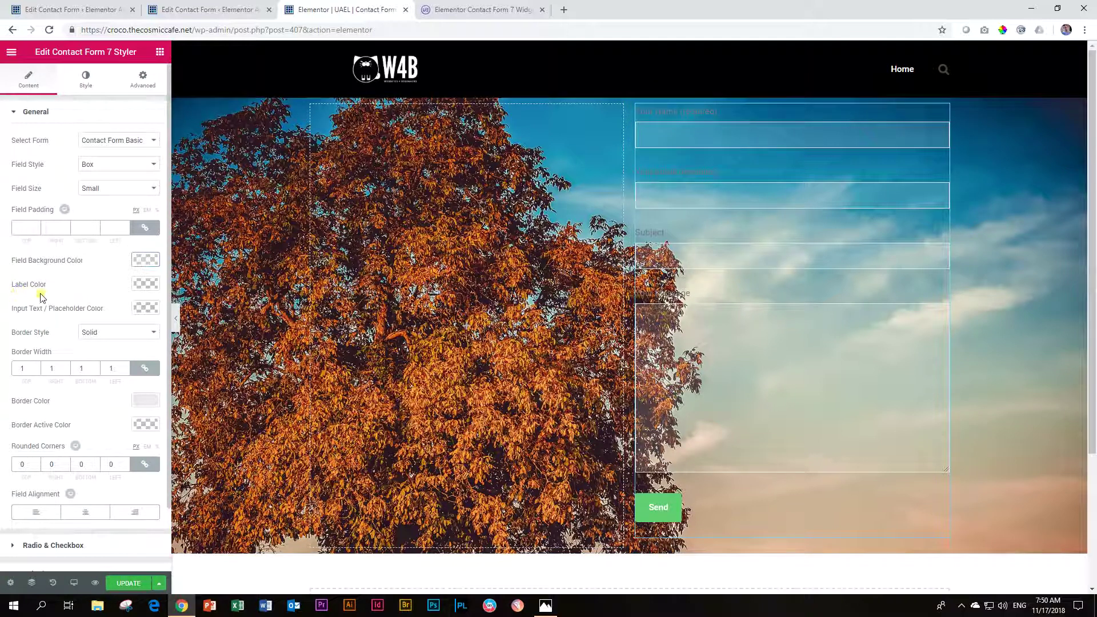
Step: Set the form's label colour to white
{"action": "left_click", "coordinate": [143, 289]}
{"action": "left_click", "coordinate": [117, 419]}
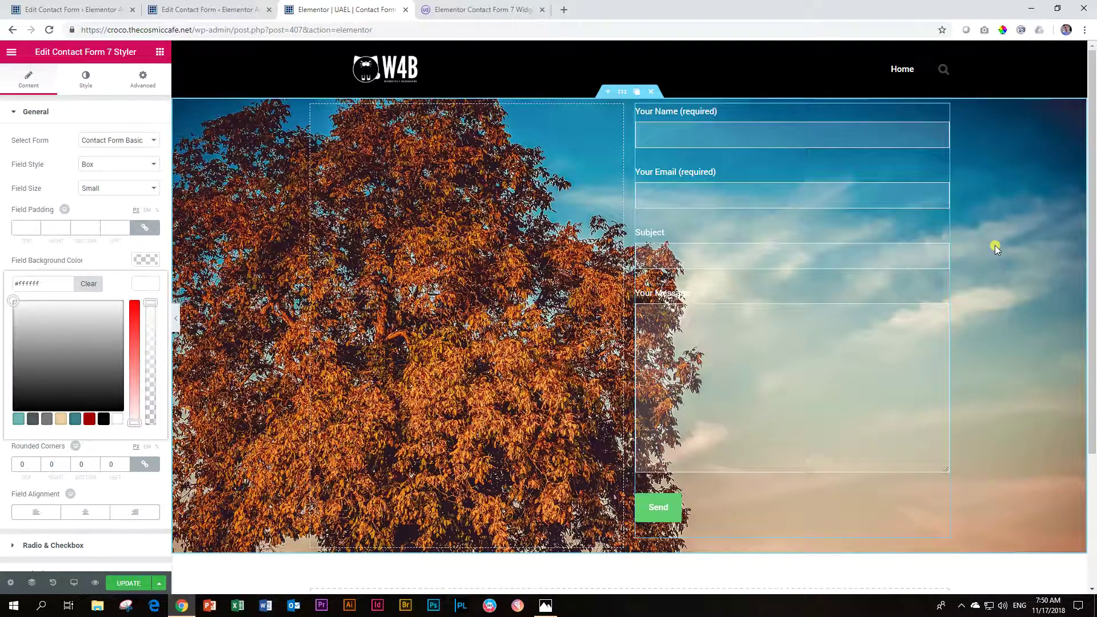
{"action": "scroll", "coordinate": [985, 242], "scroll_direction": "down", "scroll_amount": 3}
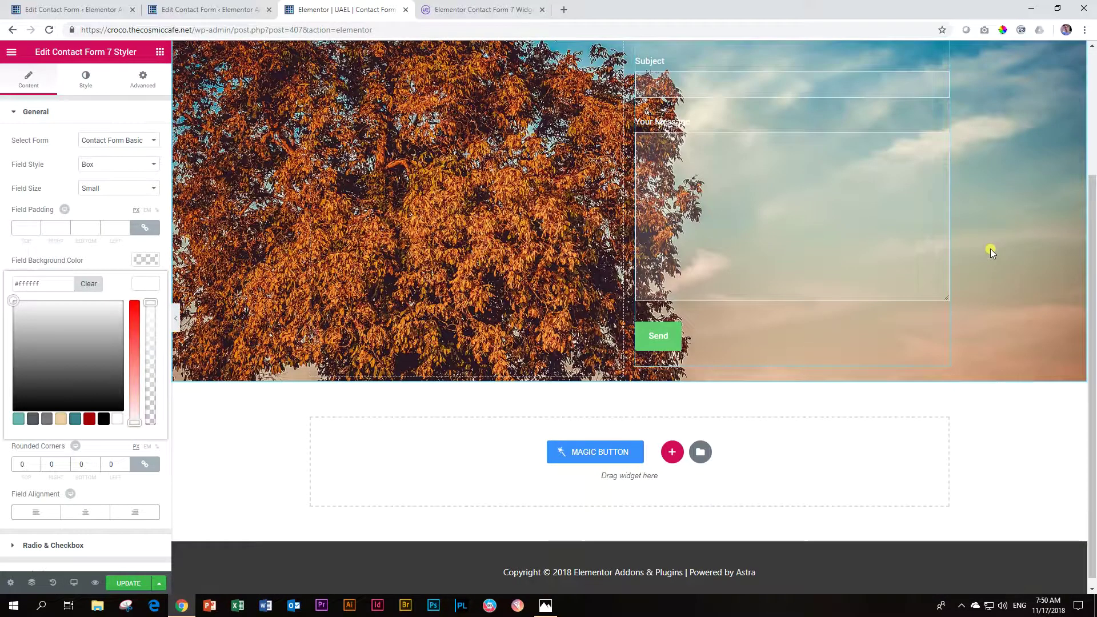
{"action": "scroll", "coordinate": [991, 251], "scroll_direction": "up", "scroll_amount": 3}
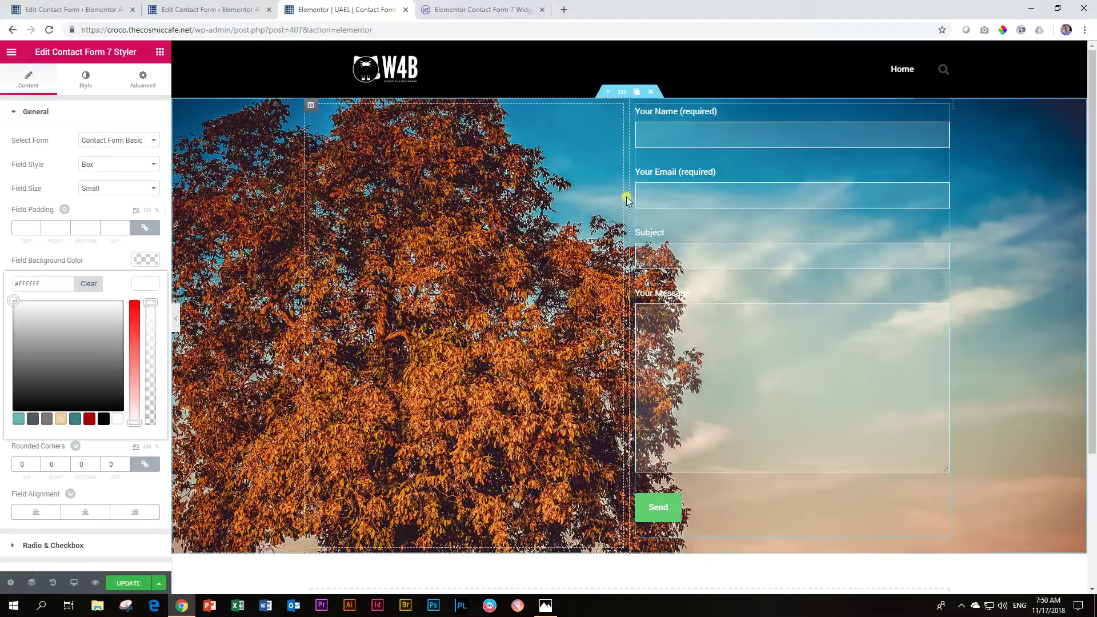
{"action": "left_click", "coordinate": [661, 250]}
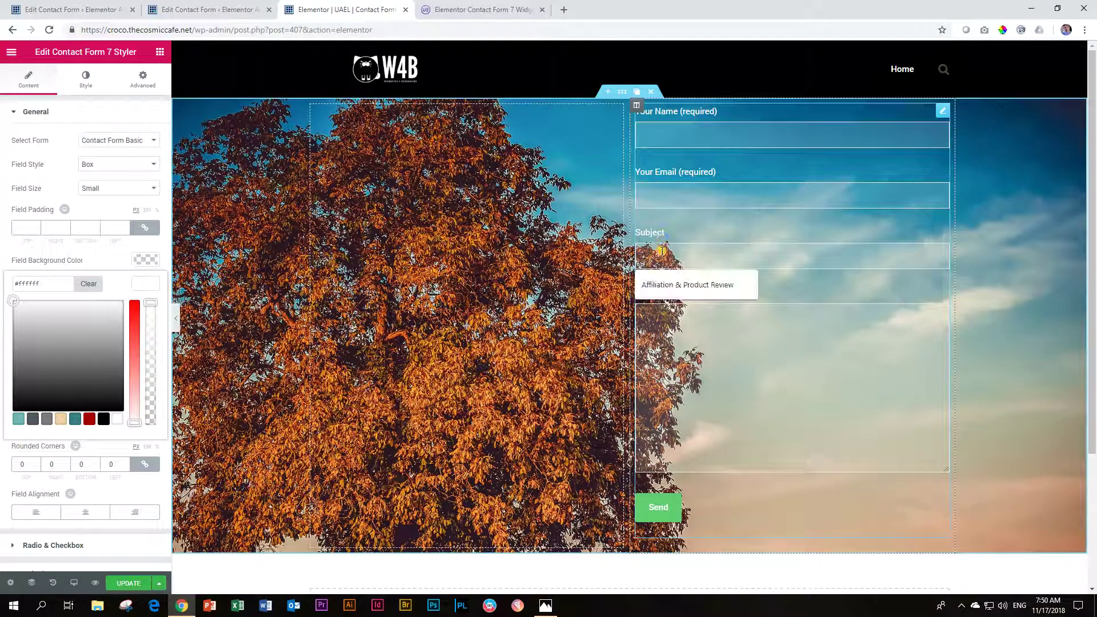
{"action": "left_click", "coordinate": [645, 195]}
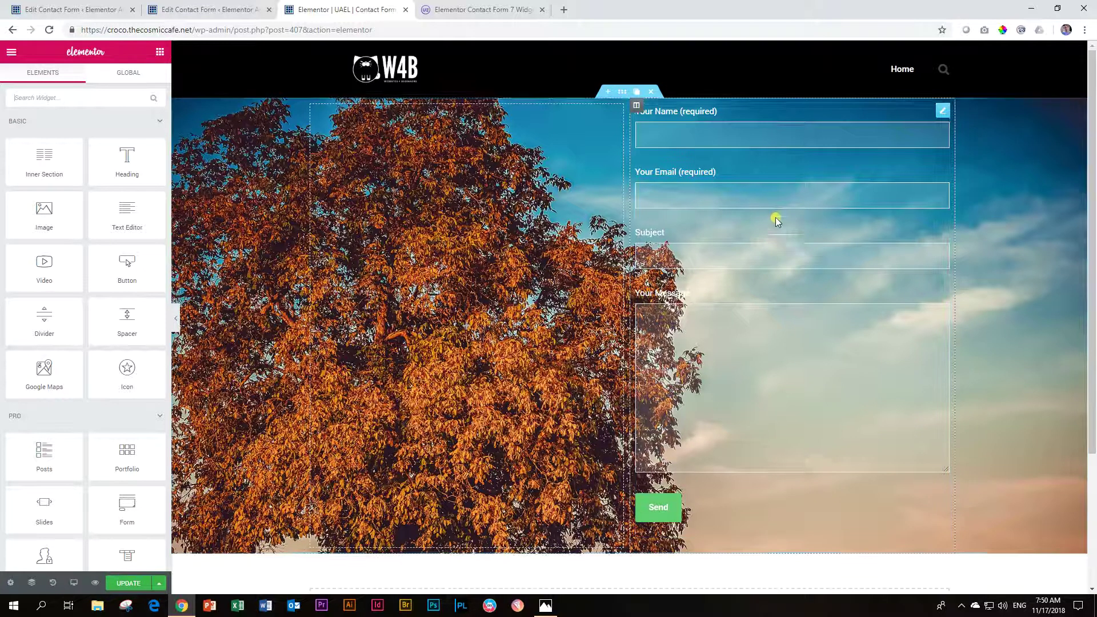
{"action": "left_click", "coordinate": [738, 223]}
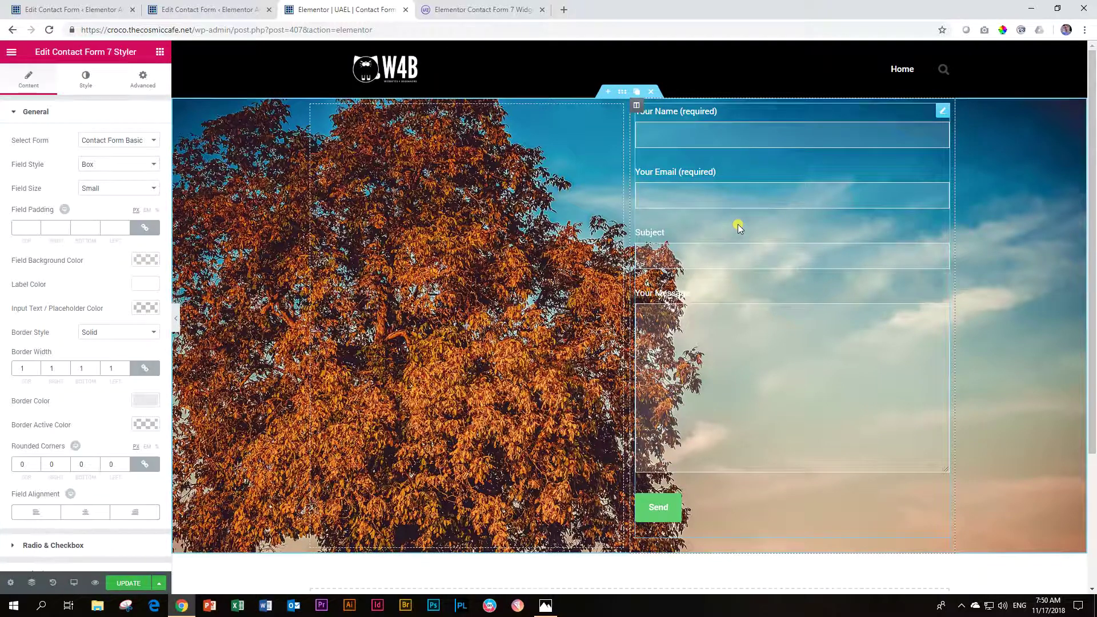
{"action": "left_click", "coordinate": [105, 190]}
{"action": "left_click", "coordinate": [101, 200]}
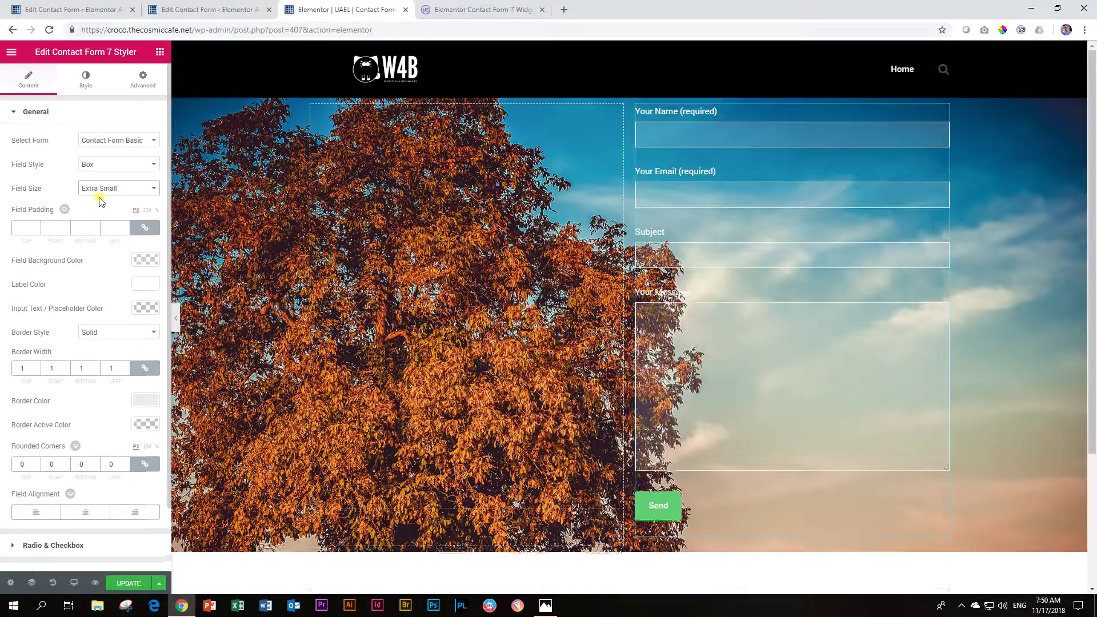
{"action": "left_click", "coordinate": [116, 190]}
{"action": "left_click", "coordinate": [105, 236]}
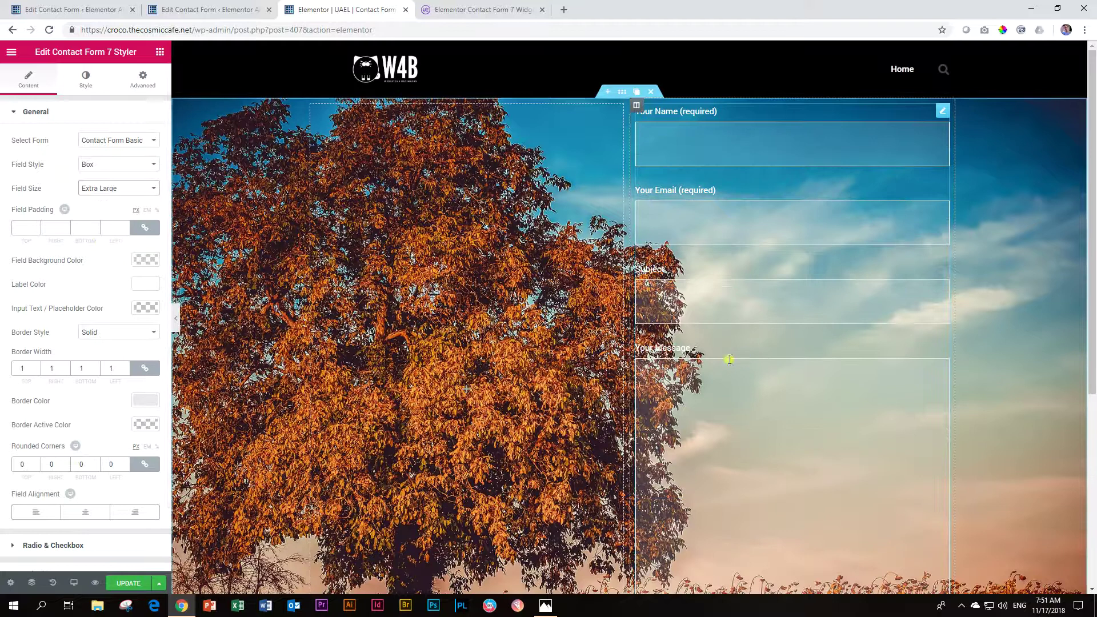
{"action": "left_click", "coordinate": [114, 190]}
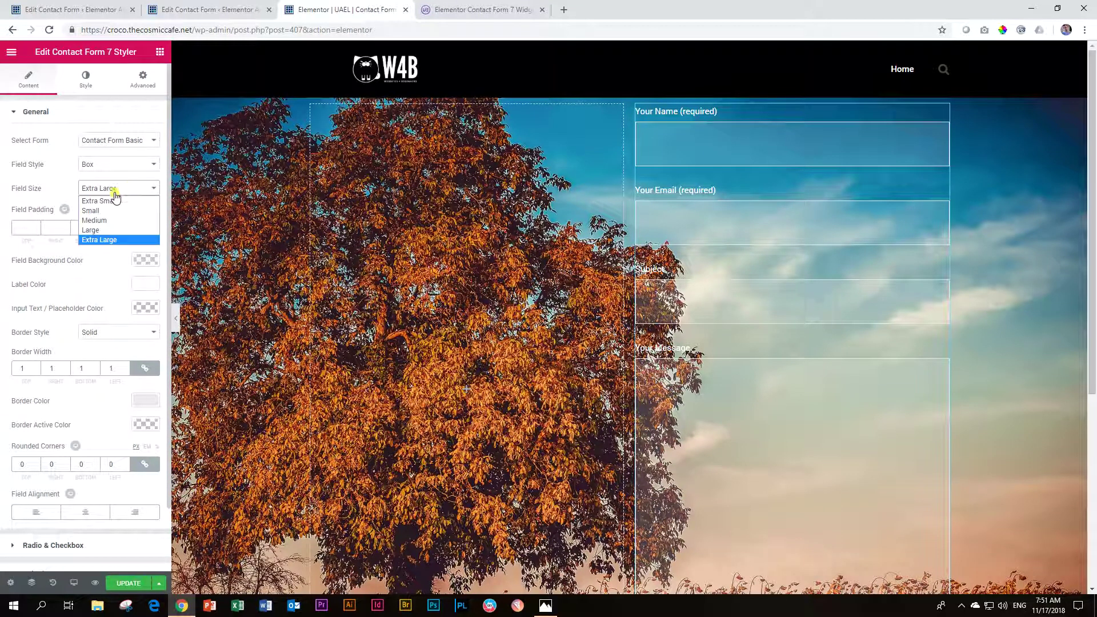
{"action": "left_click", "coordinate": [98, 210]}
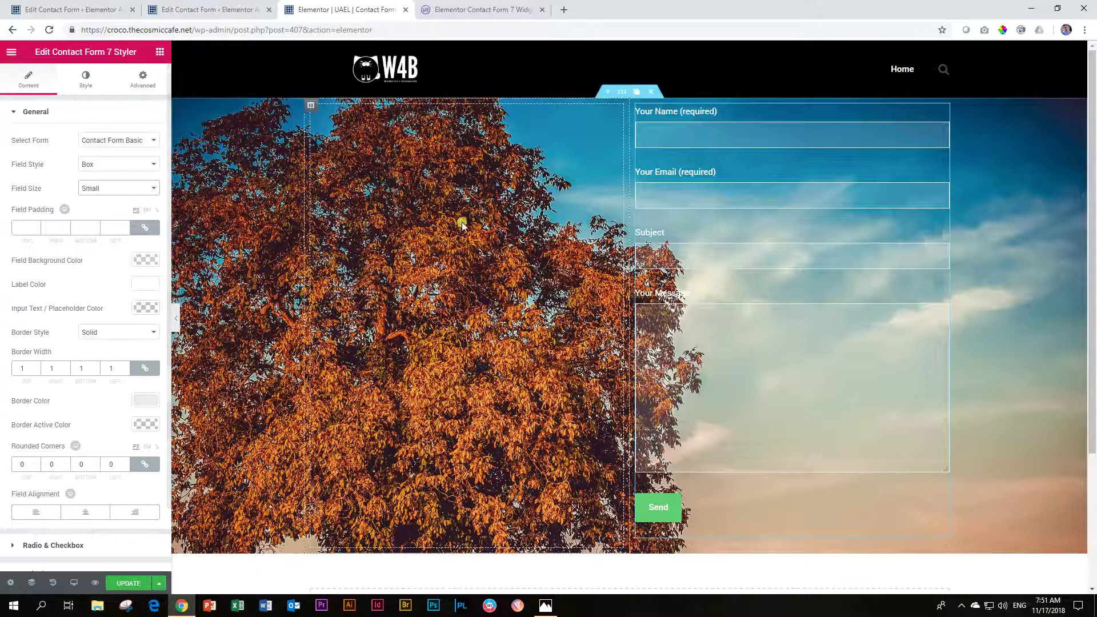
Step: Enter a sample name and set the input text / placeholder colour to white
{"action": "left_click", "coordinate": [673, 139]}
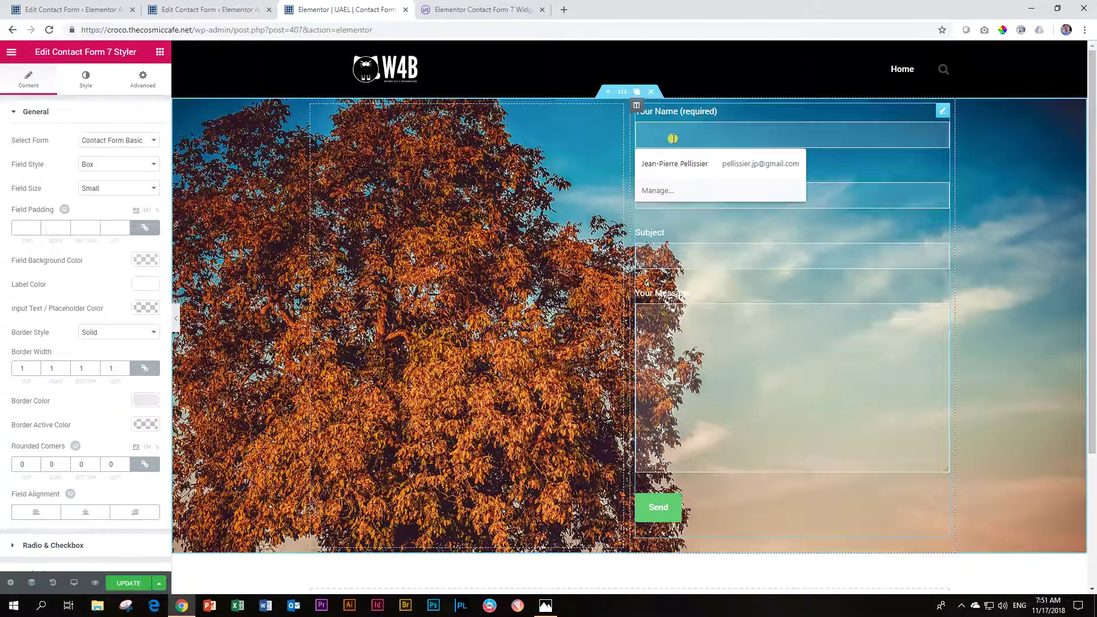
{"action": "key", "text": "Escape"}
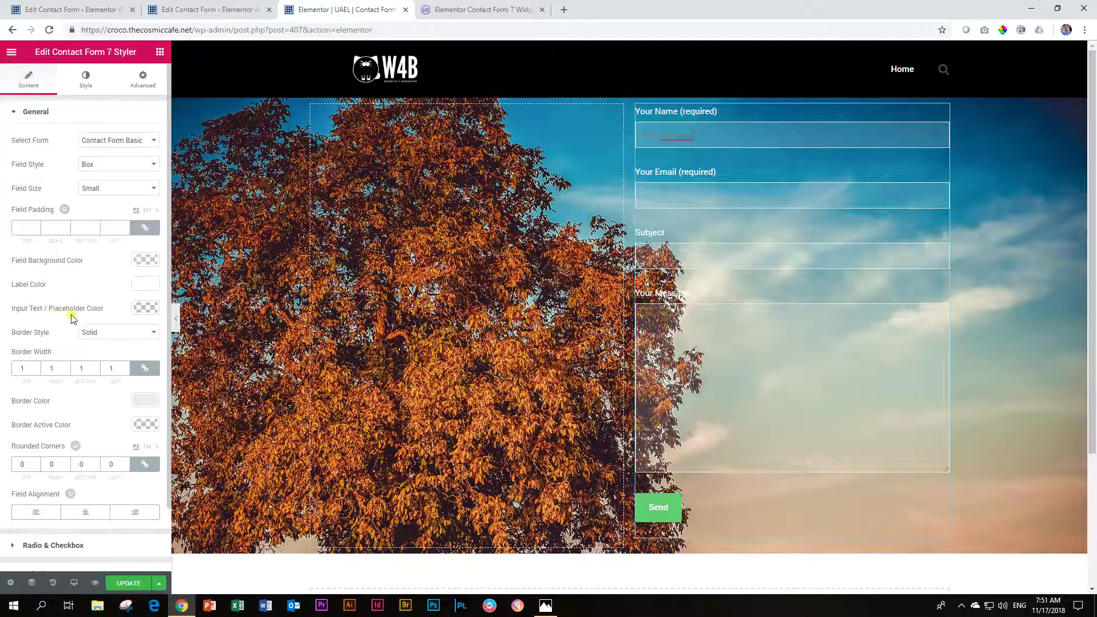
{"action": "left_click", "coordinate": [139, 310]}
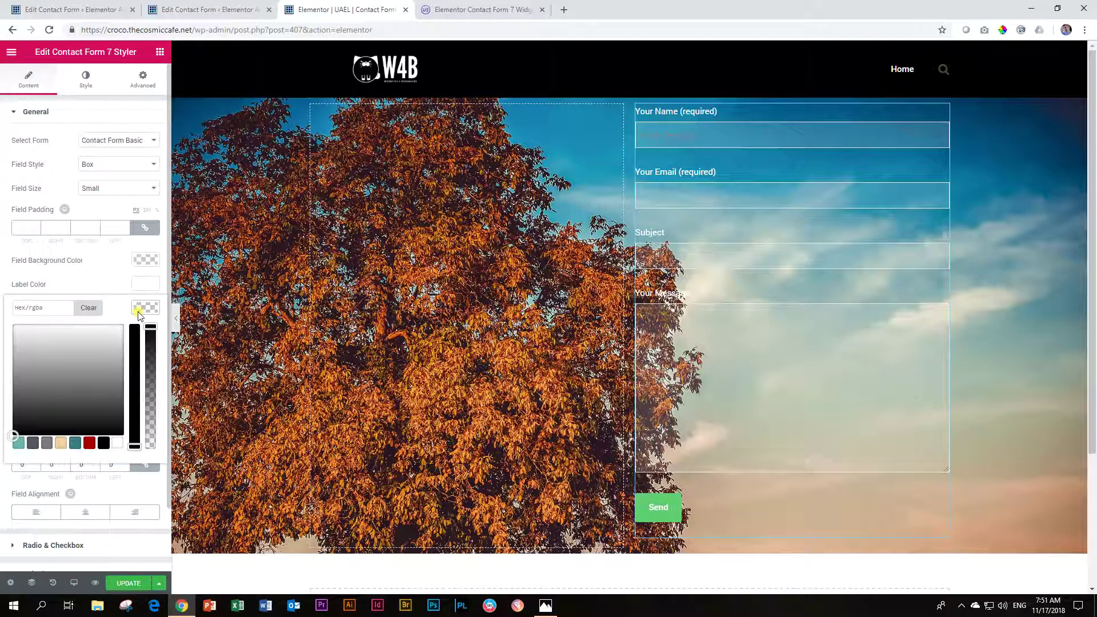
{"action": "left_click", "coordinate": [116, 444]}
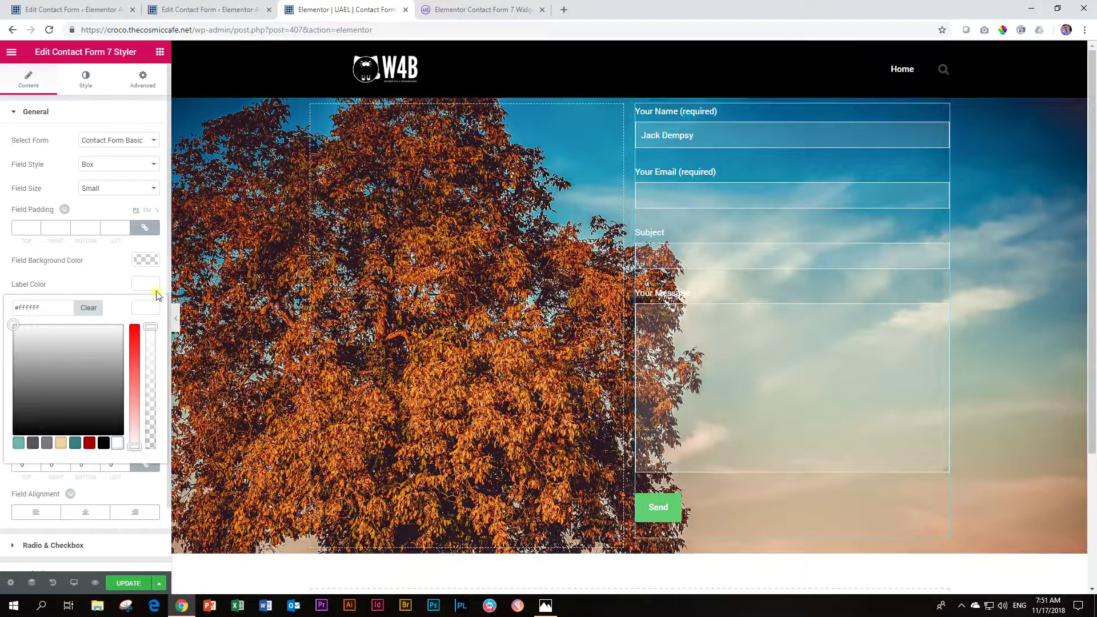
{"action": "left_click", "coordinate": [145, 309]}
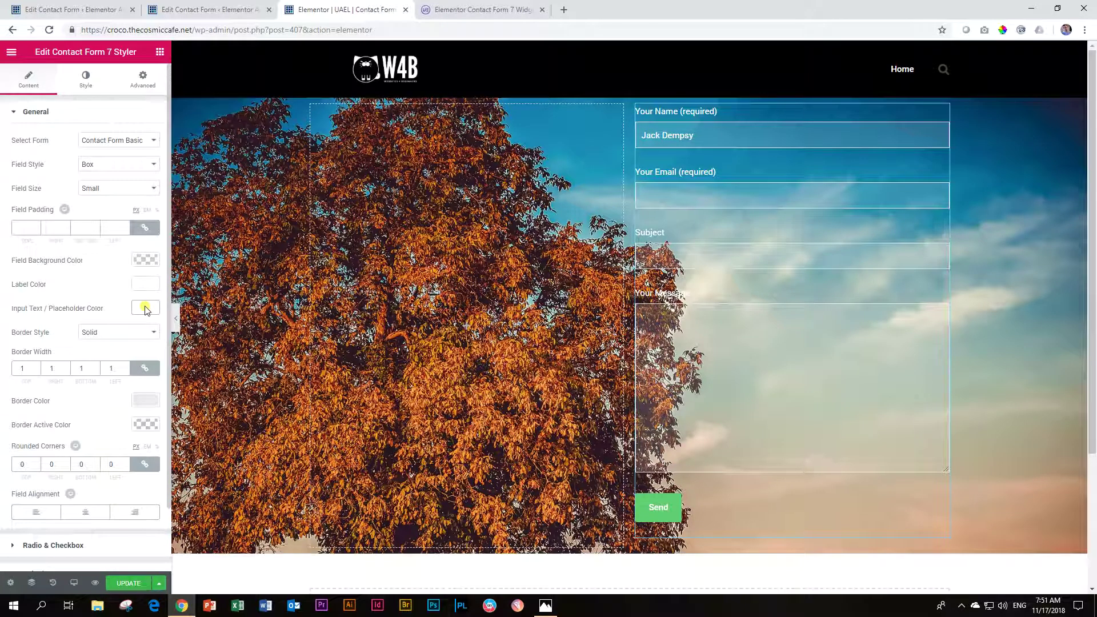
{"action": "right_click", "coordinate": [671, 137]}
{"action": "left_click", "coordinate": [494, 177]}
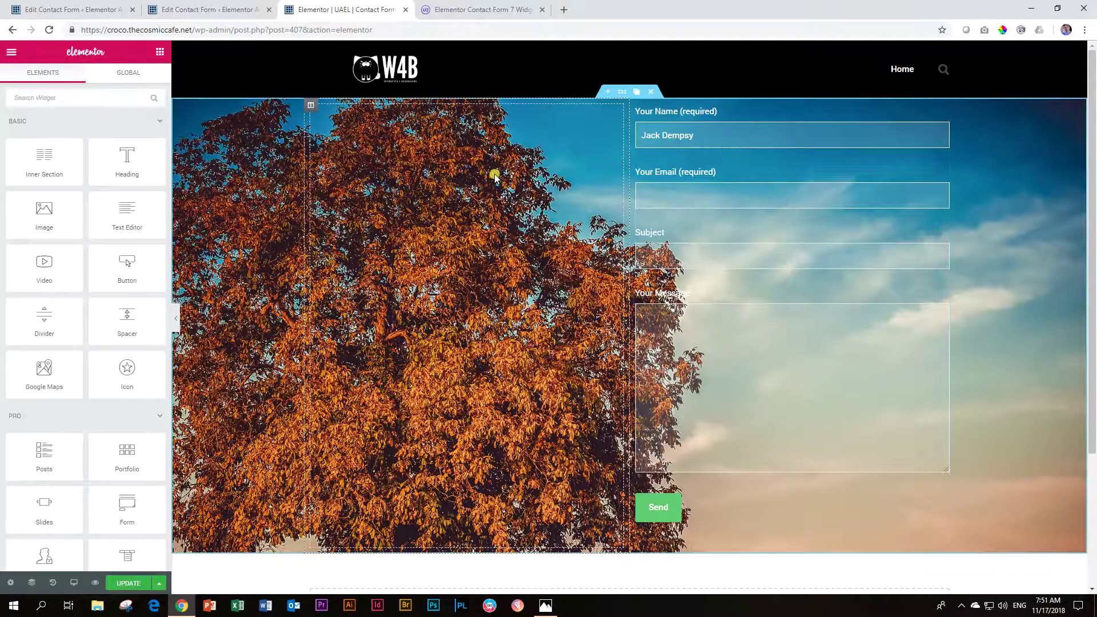
{"action": "left_click", "coordinate": [681, 162]}
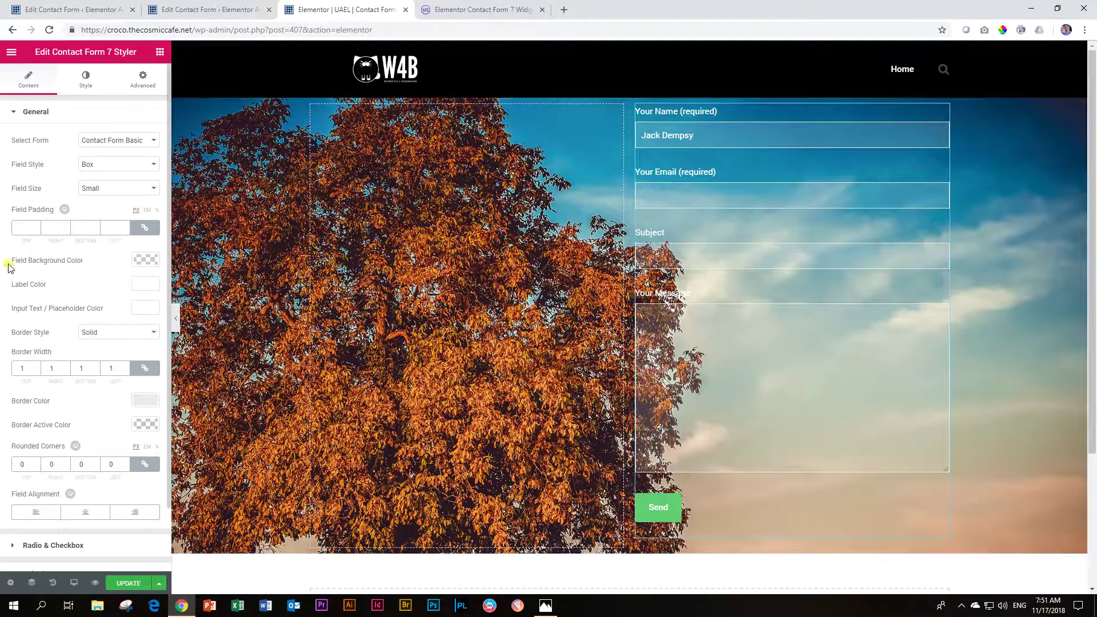
Step: Set unlinked field padding: 10 top and bottom, 20 left and right
{"action": "left_click", "coordinate": [24, 227]}
{"action": "type", "text": "0"}
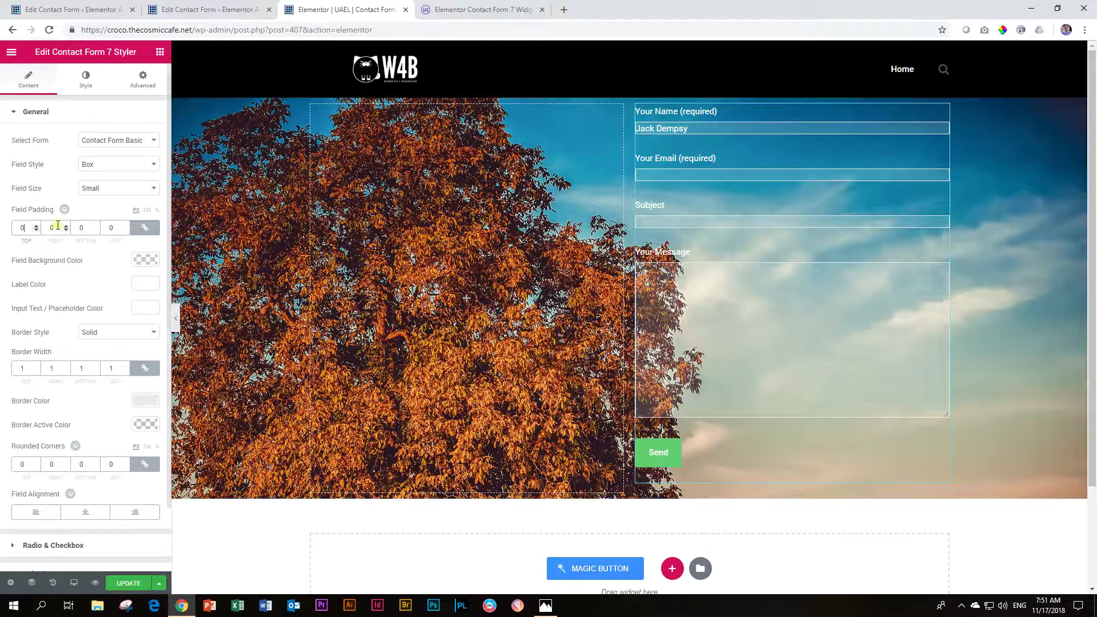
{"action": "left_click", "coordinate": [36, 226]}
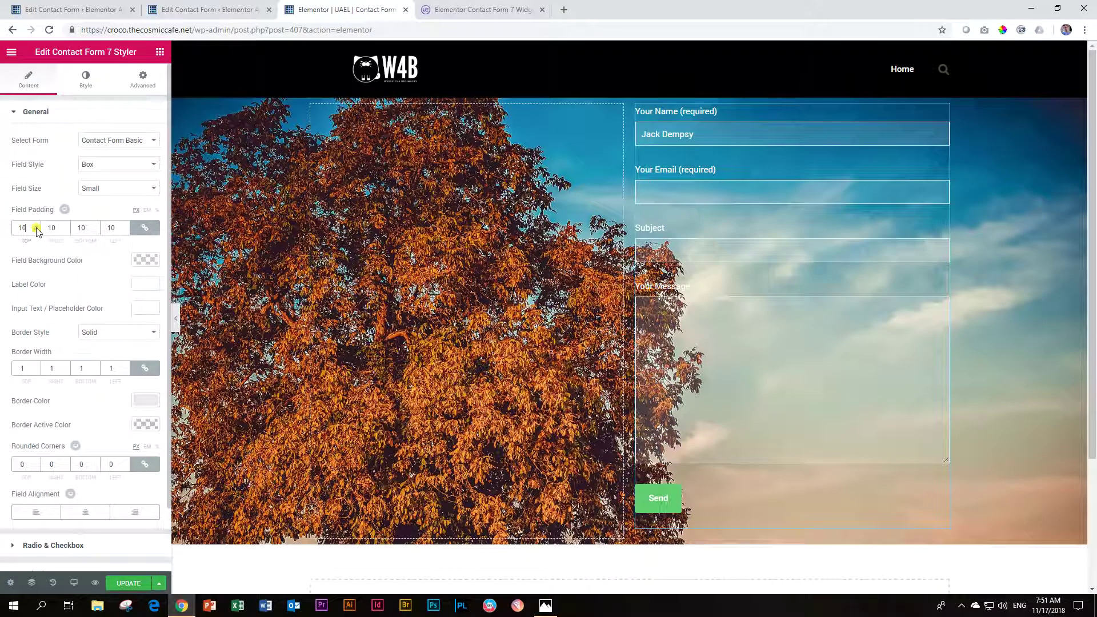
{"action": "left_click", "coordinate": [141, 229]}
{"action": "left_click_drag", "start_coordinate": [58, 228], "coordinate": [36, 229]}
{"action": "type", "text": "20"}
{"action": "left_click_drag", "start_coordinate": [117, 227], "coordinate": [87, 224]}
{"action": "type", "text": "20"}
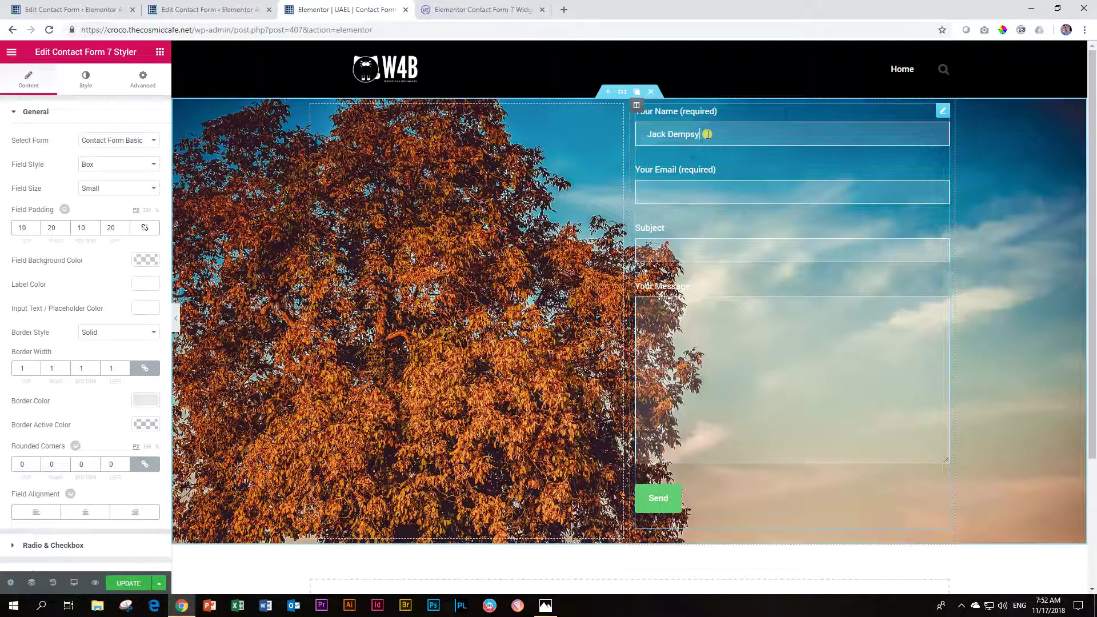
Step: Try red and black for the input text colour, keep white, and show the spacing settings
{"action": "left_click", "coordinate": [143, 309]}
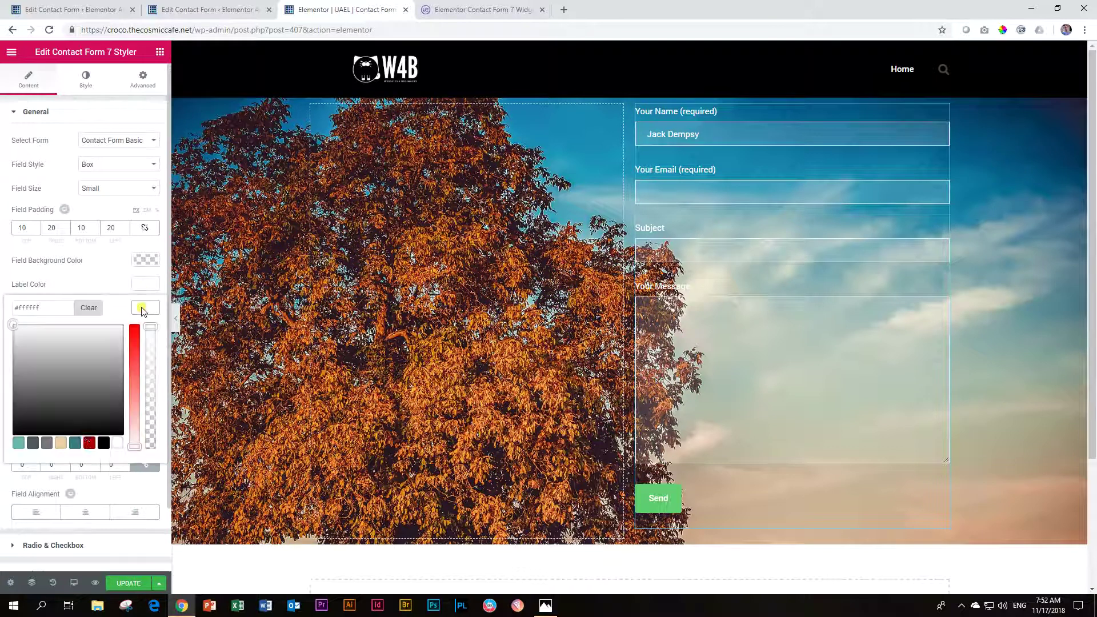
{"action": "left_click", "coordinate": [89, 443]}
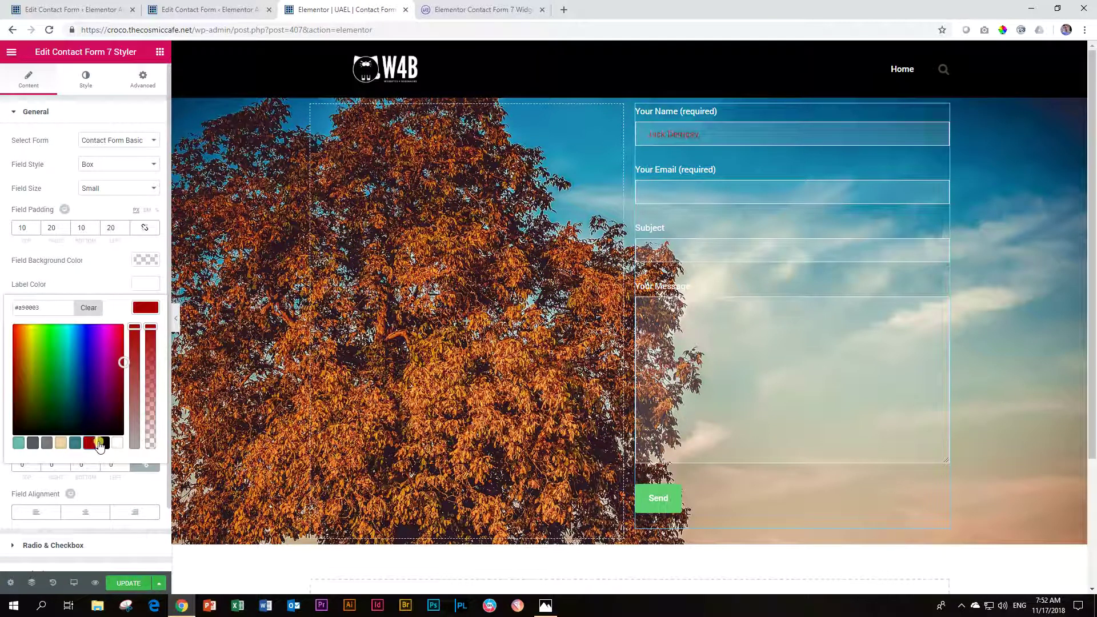
{"action": "left_click", "coordinate": [102, 442]}
{"action": "left_click", "coordinate": [117, 443]}
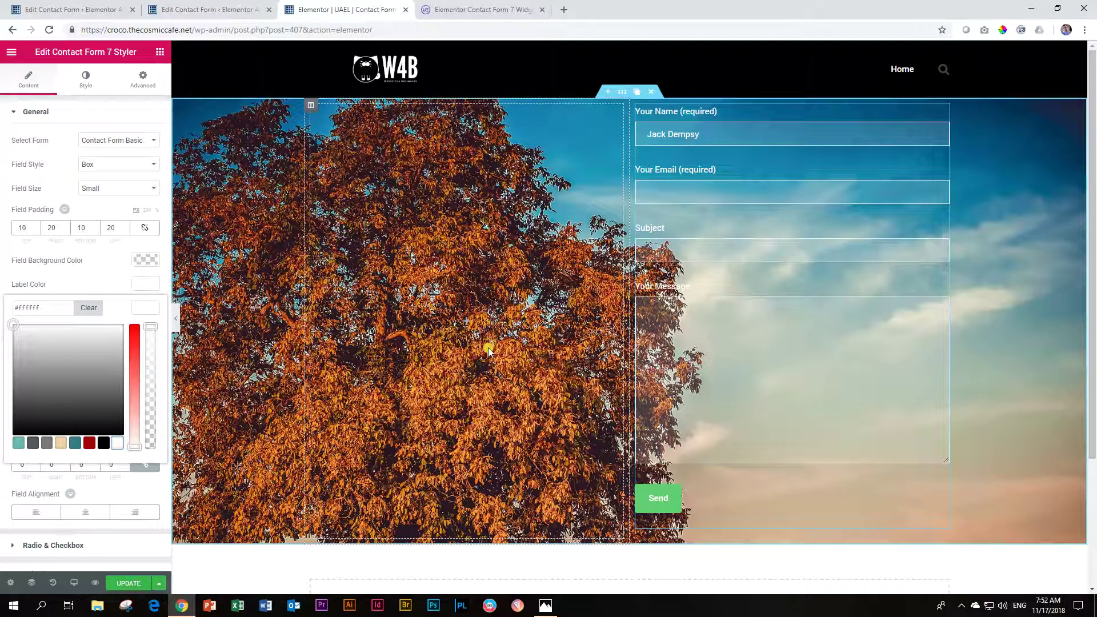
{"action": "left_click", "coordinate": [140, 309]}
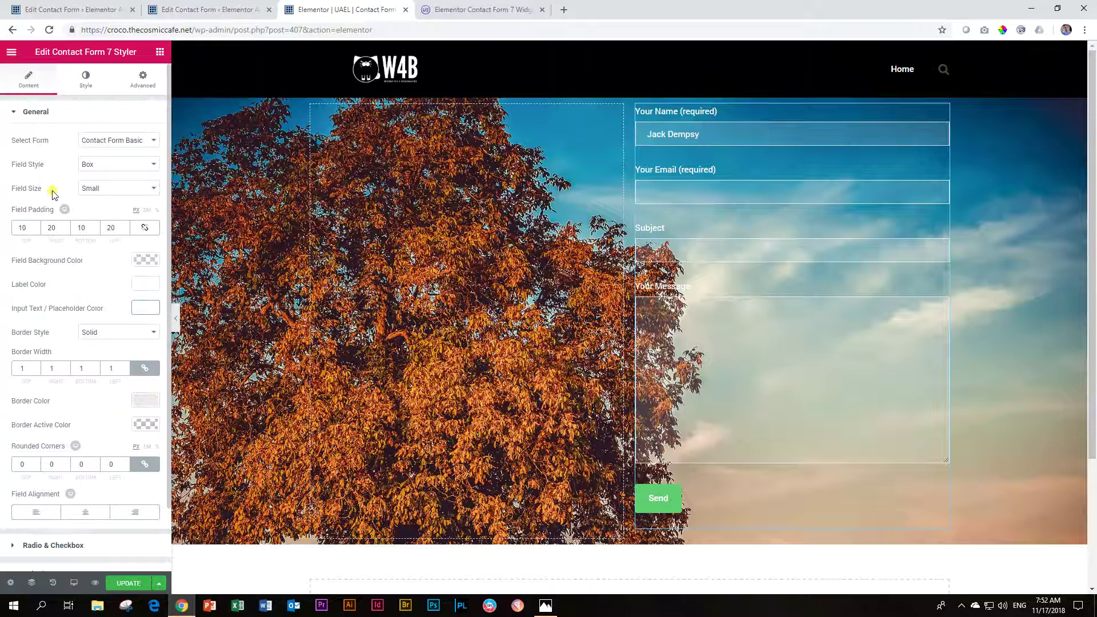
{"action": "left_click", "coordinate": [83, 87]}
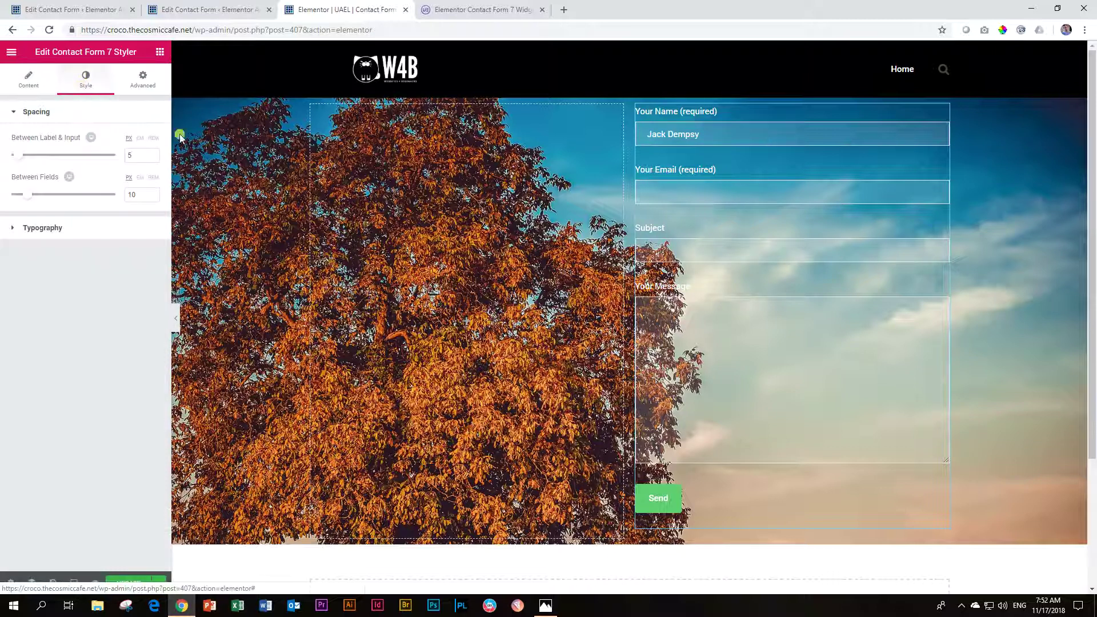
Step: Switch the hero section's background overlay type to Gradient
{"action": "right_click", "coordinate": [257, 154]}
{"action": "left_click", "coordinate": [265, 164]}
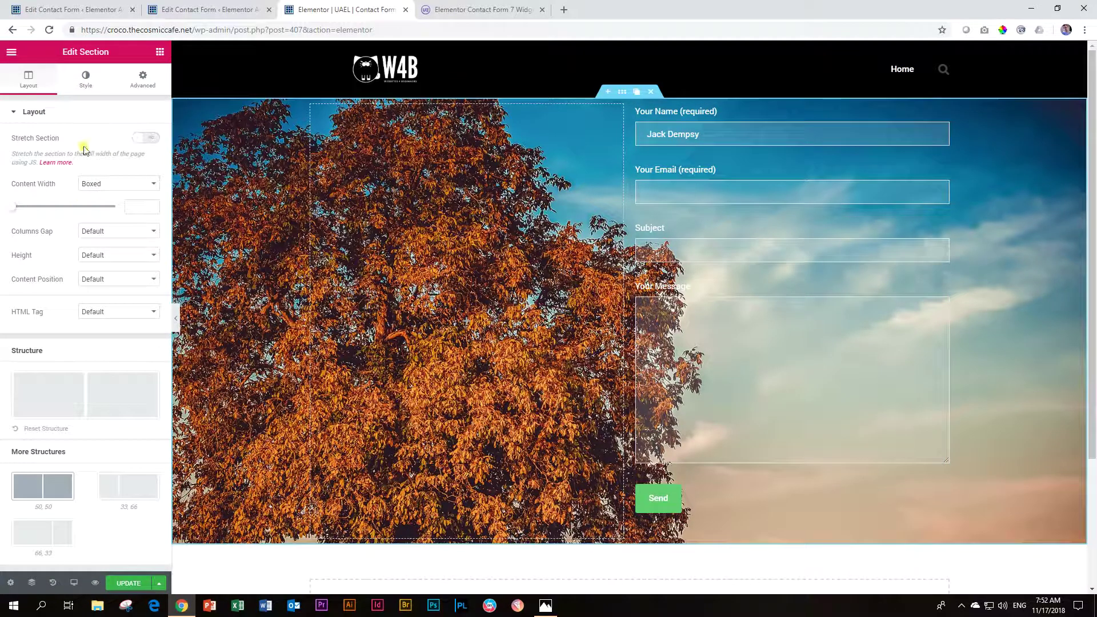
{"action": "left_click", "coordinate": [82, 89]}
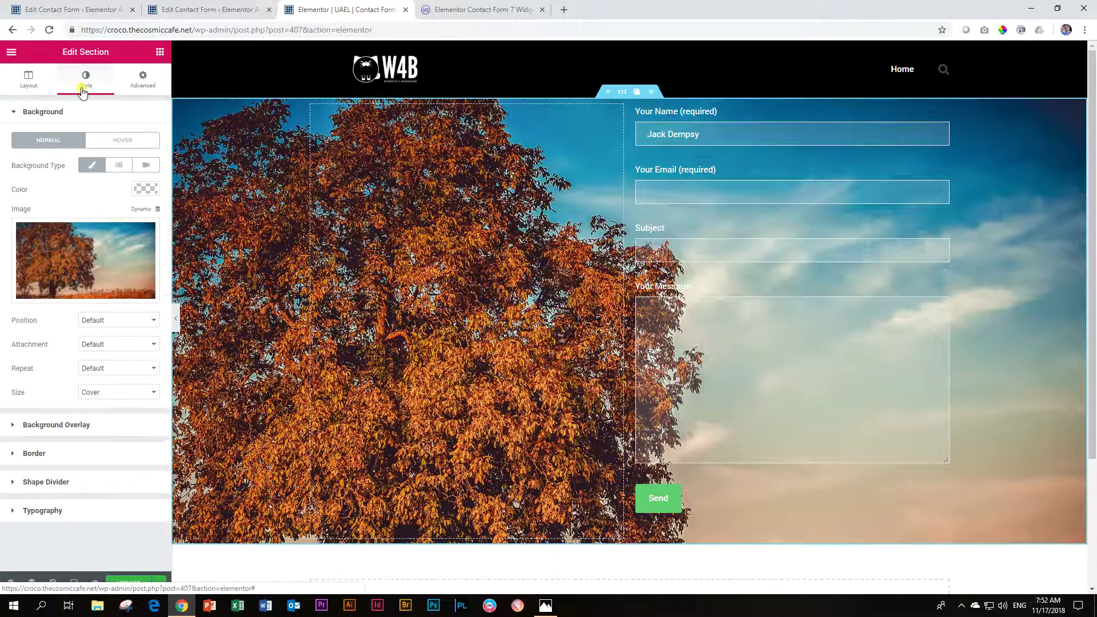
{"action": "left_click", "coordinate": [58, 426]}
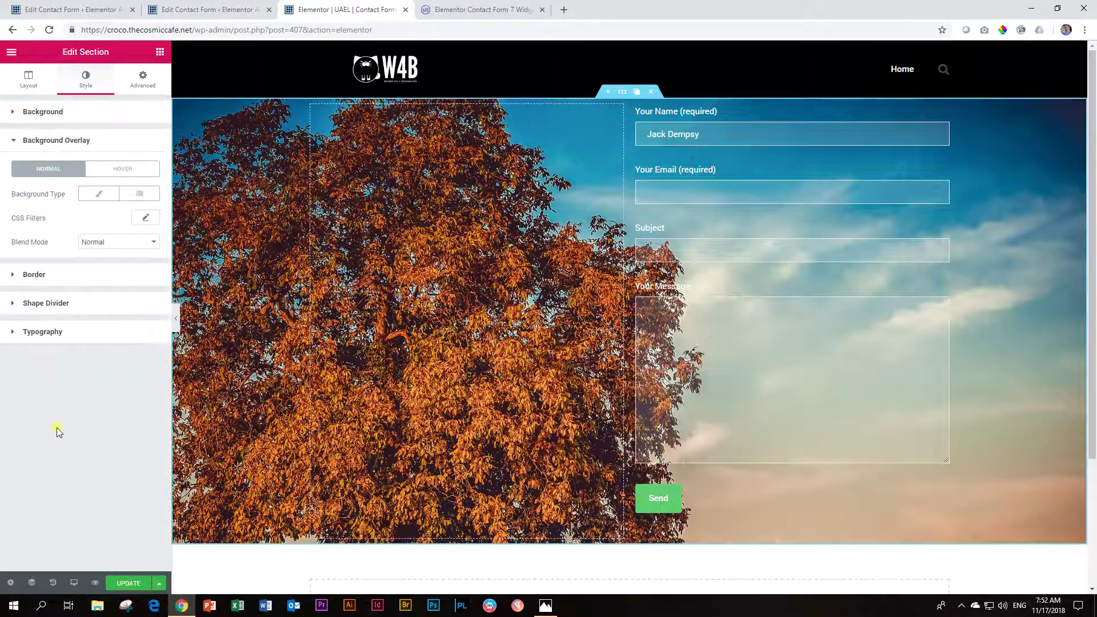
{"action": "left_click", "coordinate": [140, 194]}
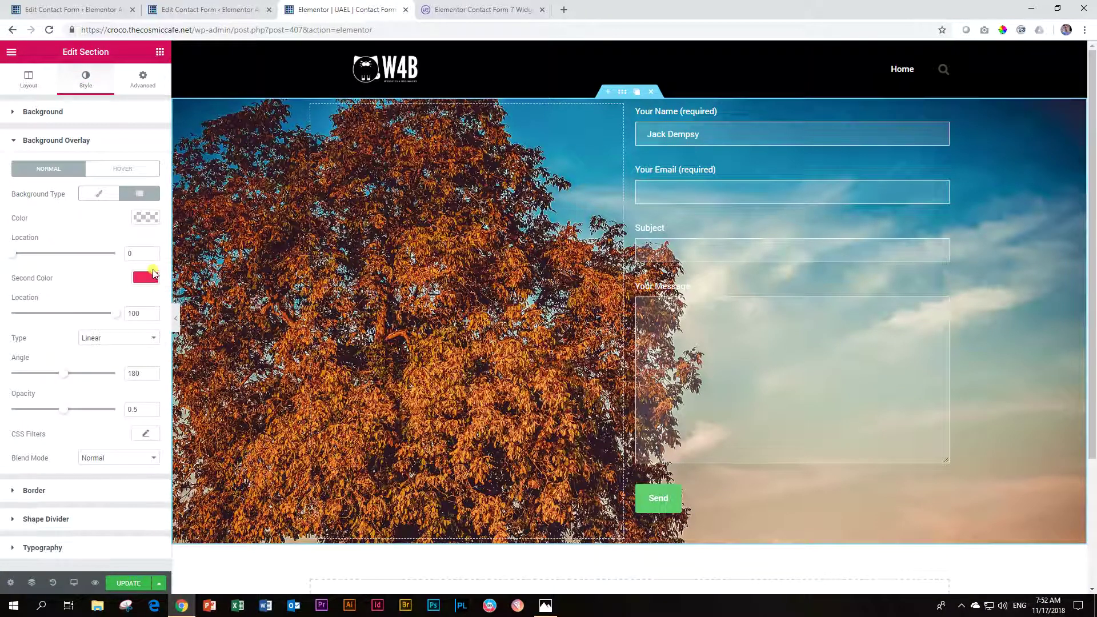
Step: Set the overlay gradient colours from red to teal #387e86
{"action": "left_click", "coordinate": [146, 218]}
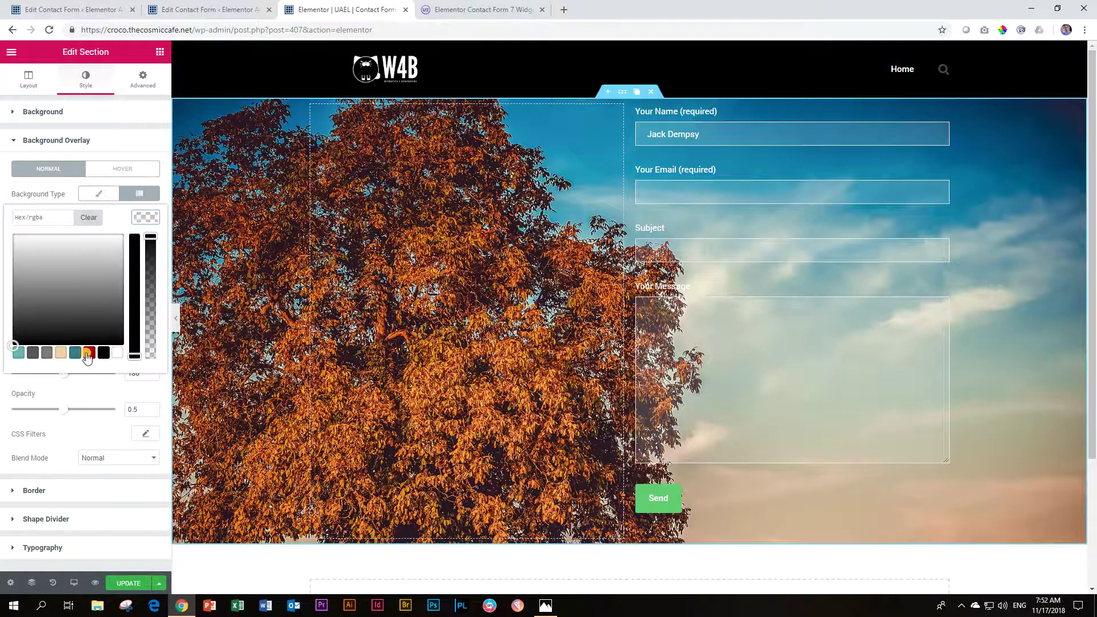
{"action": "left_click", "coordinate": [89, 353]}
{"action": "left_click", "coordinate": [146, 217]}
{"action": "left_click", "coordinate": [145, 277]}
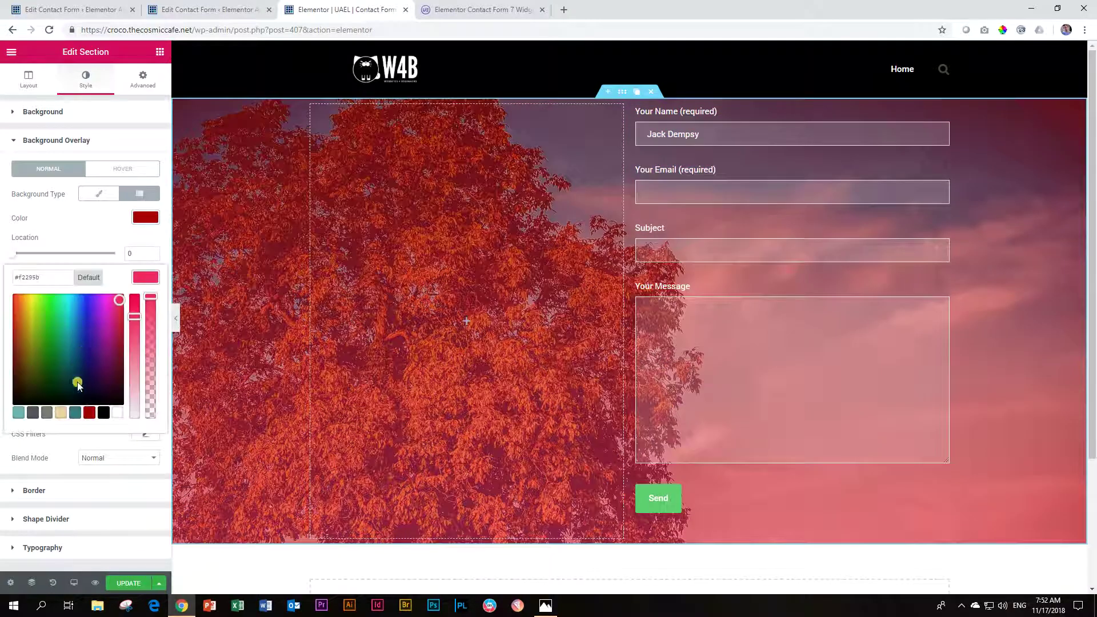
{"action": "left_click", "coordinate": [75, 412]}
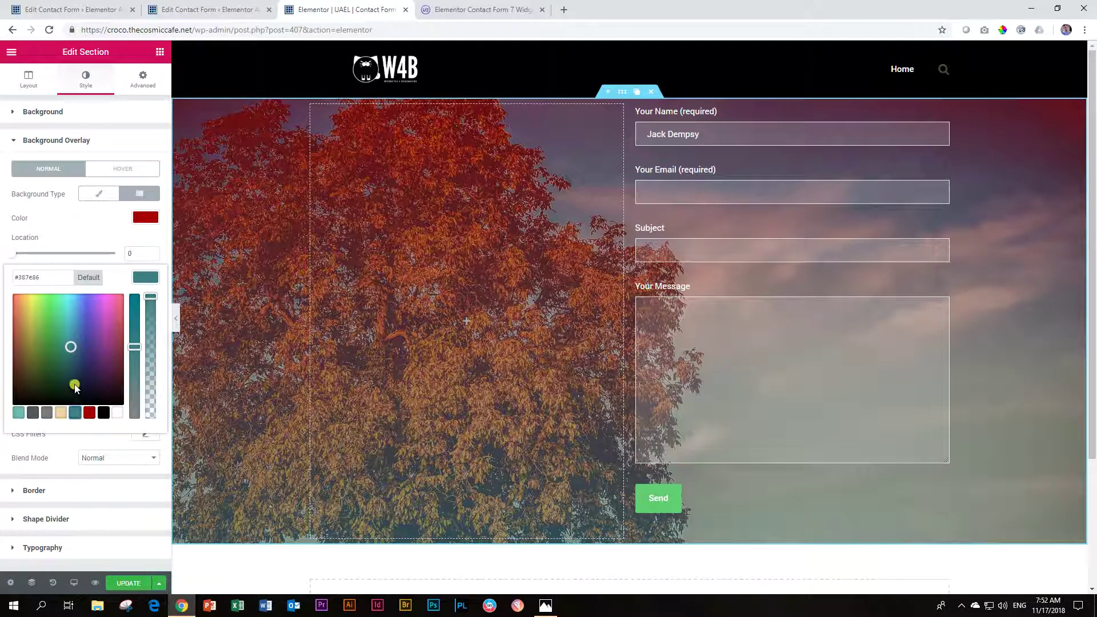
{"action": "left_click", "coordinate": [143, 230]}
Step: Set the gradient overlay opacity to 0.45
{"action": "left_click_drag", "start_coordinate": [63, 410], "coordinate": [86, 383]}
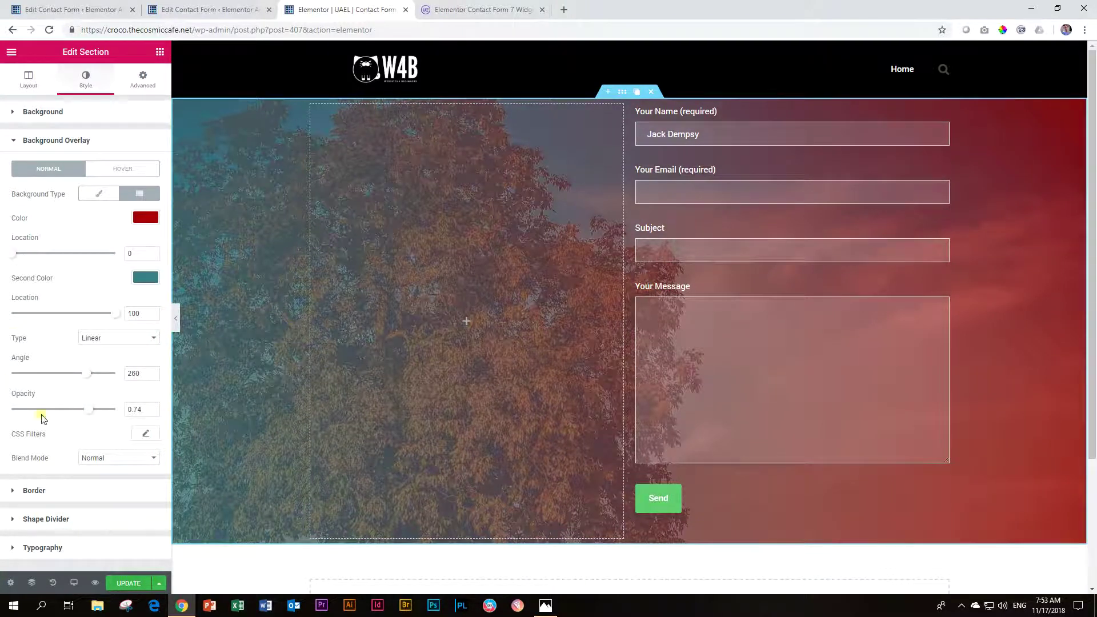
{"action": "left_click_drag", "start_coordinate": [90, 411], "coordinate": [59, 405]}
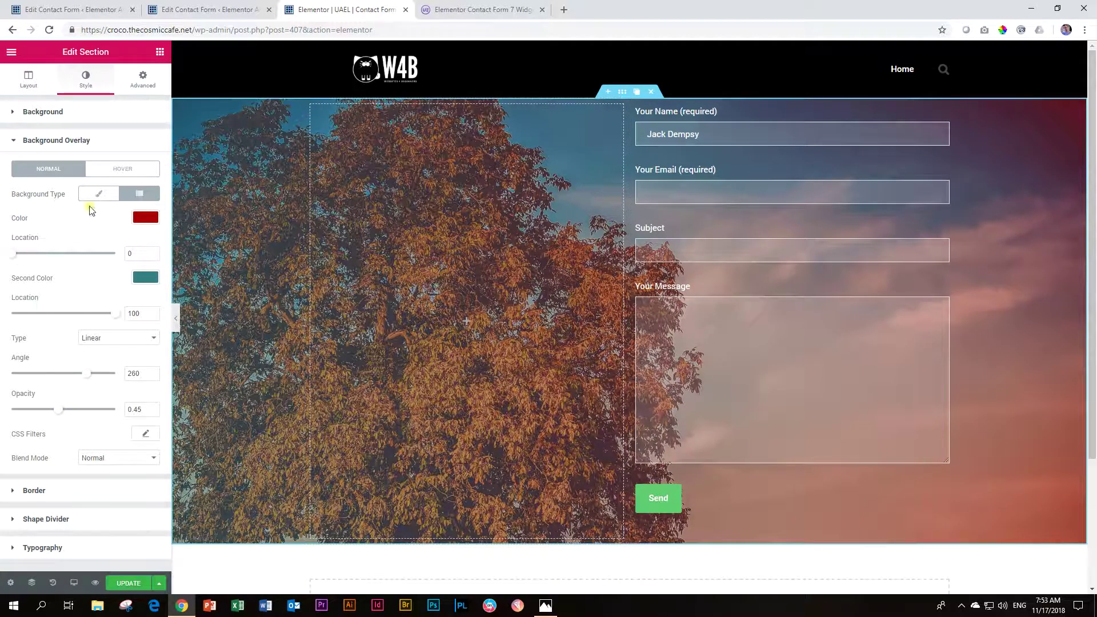
{"action": "left_click", "coordinate": [799, 226]}
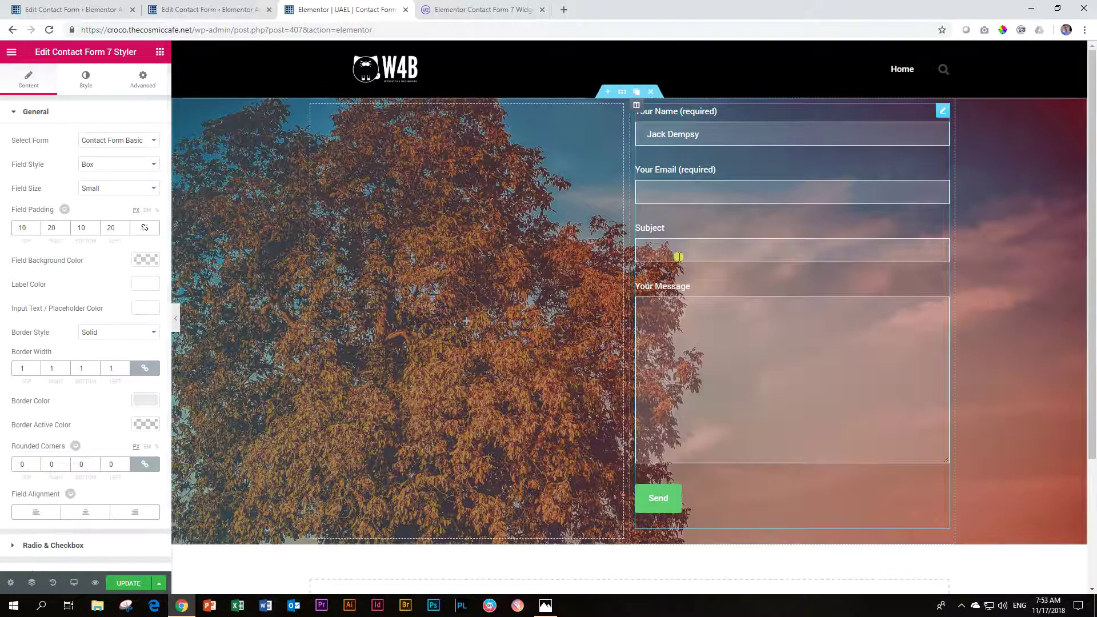
{"action": "left_click", "coordinate": [98, 332]}
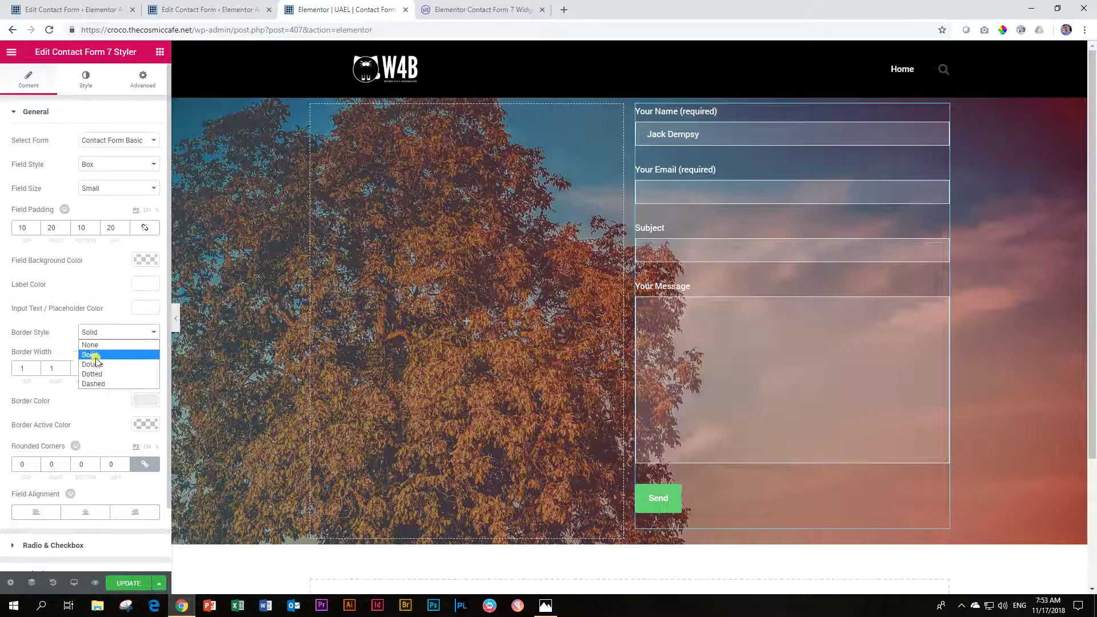
{"action": "left_click", "coordinate": [97, 370]}
{"action": "left_click", "coordinate": [95, 336]}
{"action": "left_click", "coordinate": [98, 374]}
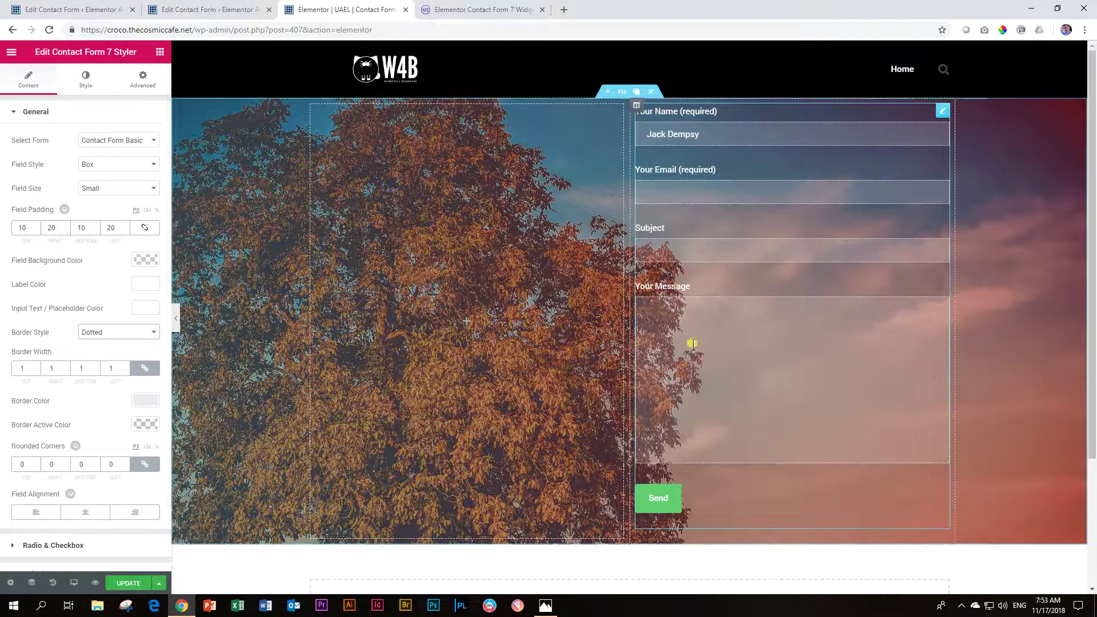
{"action": "left_click", "coordinate": [117, 332]}
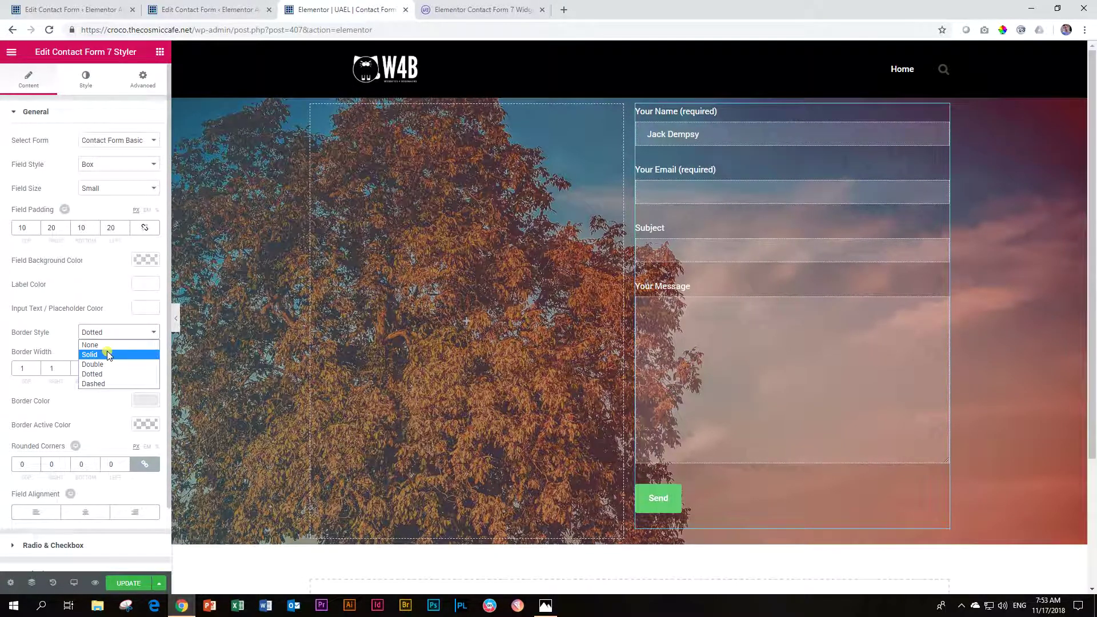
{"action": "left_click", "coordinate": [108, 355]}
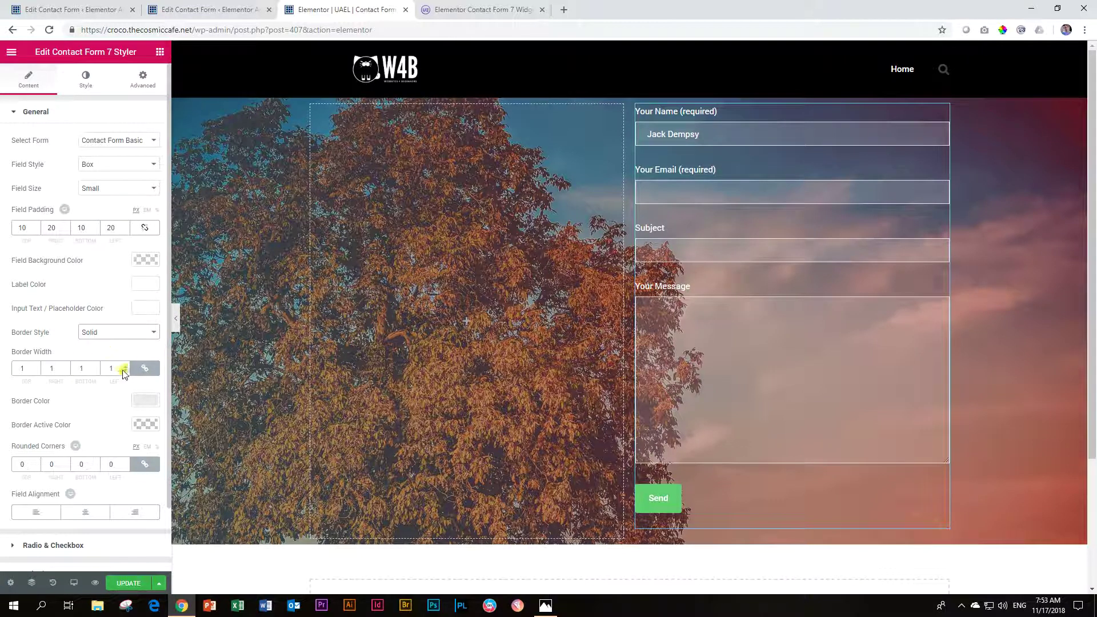
{"action": "left_click", "coordinate": [125, 368]}
{"action": "left_click", "coordinate": [125, 368]}
{"action": "left_click", "coordinate": [125, 368]}
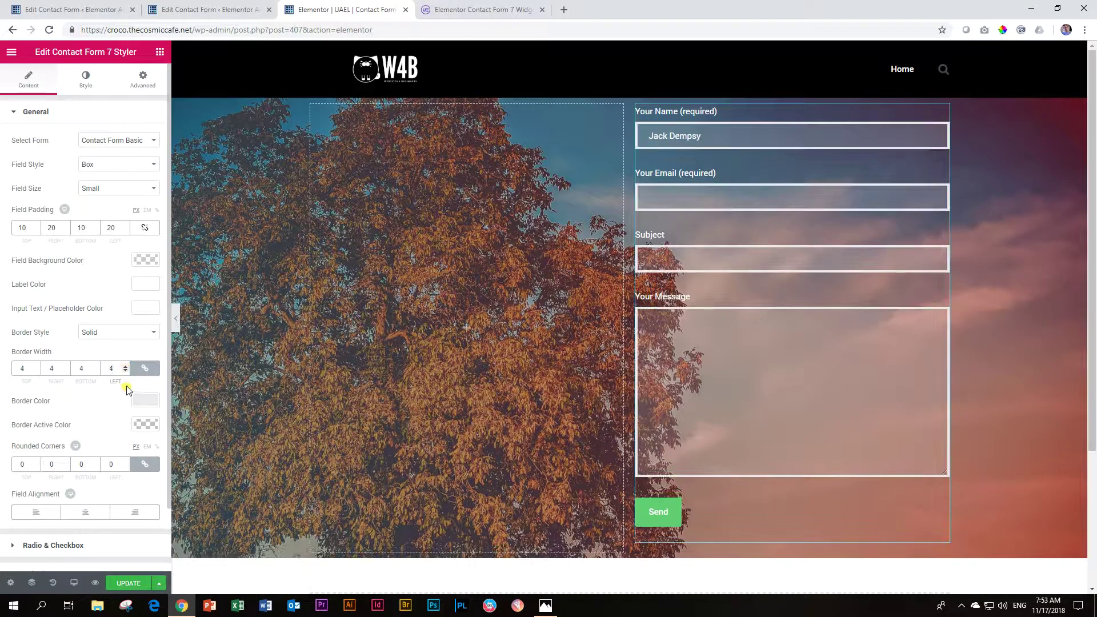
{"action": "left_click", "coordinate": [125, 371]}
{"action": "left_click", "coordinate": [125, 371]}
{"action": "left_click", "coordinate": [126, 371]}
{"action": "scroll", "coordinate": [126, 355], "scroll_direction": "down", "scroll_amount": 1}
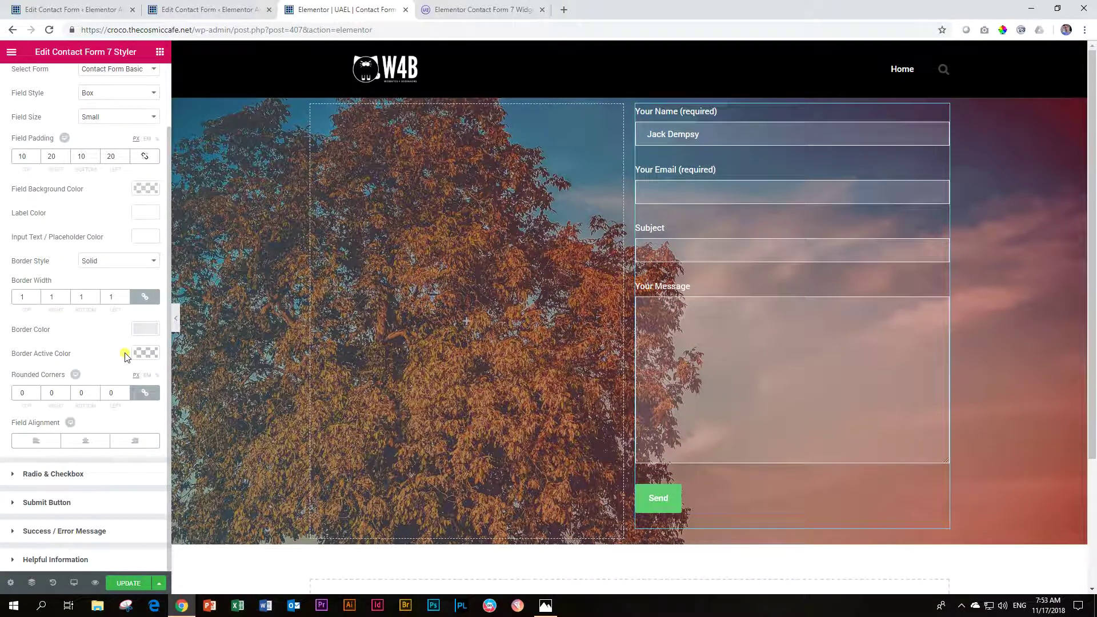
{"action": "left_click", "coordinate": [144, 332]}
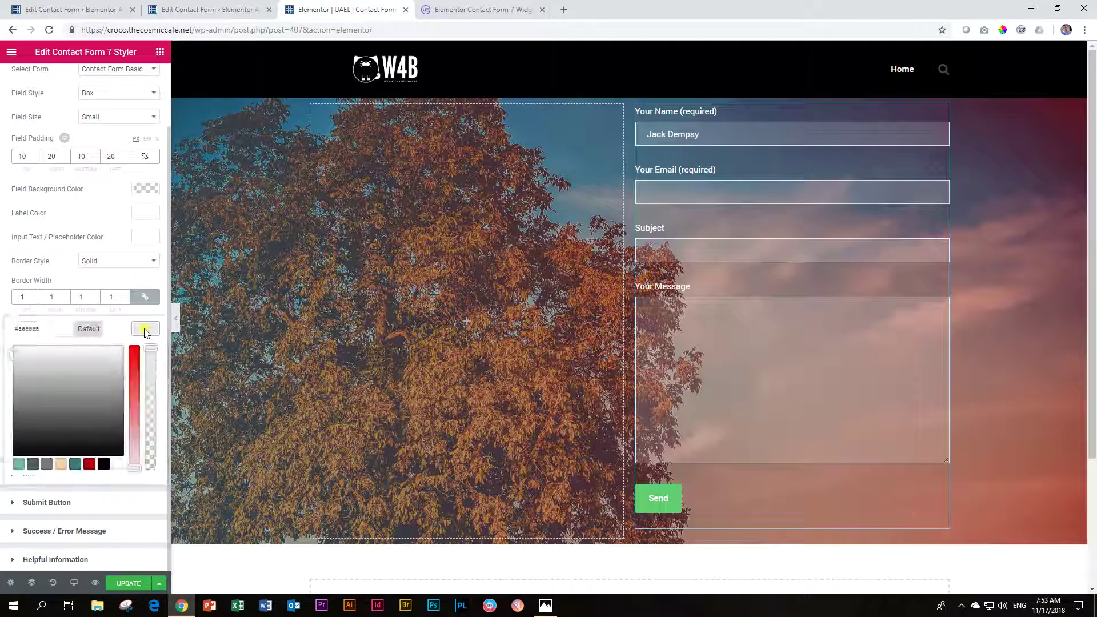
{"action": "left_click_drag", "start_coordinate": [150, 350], "coordinate": [145, 450]}
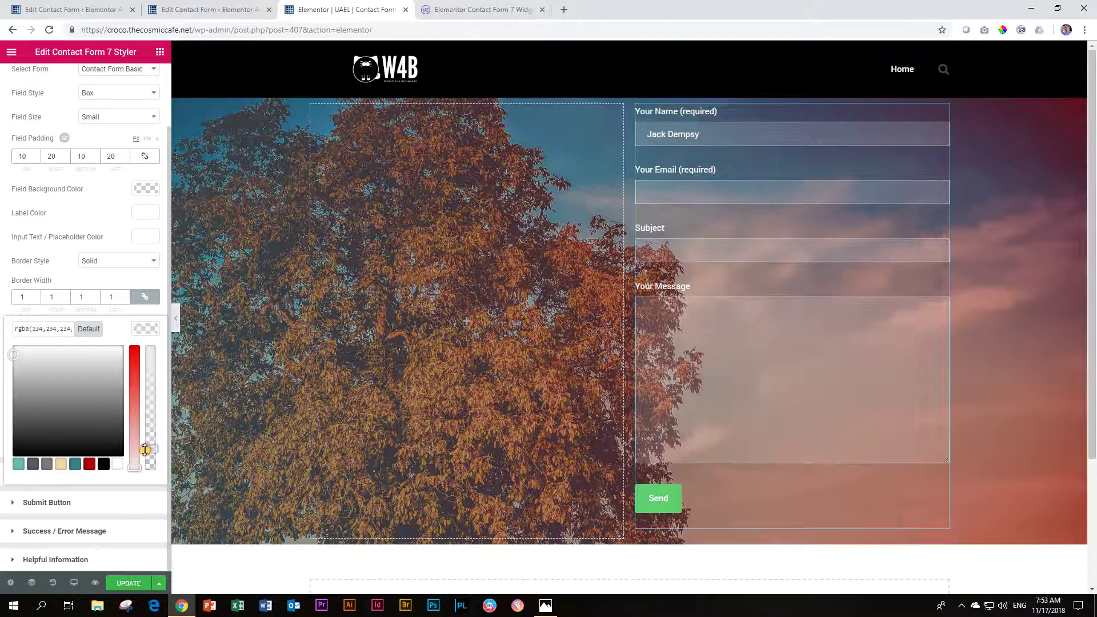
{"action": "left_click", "coordinate": [145, 329]}
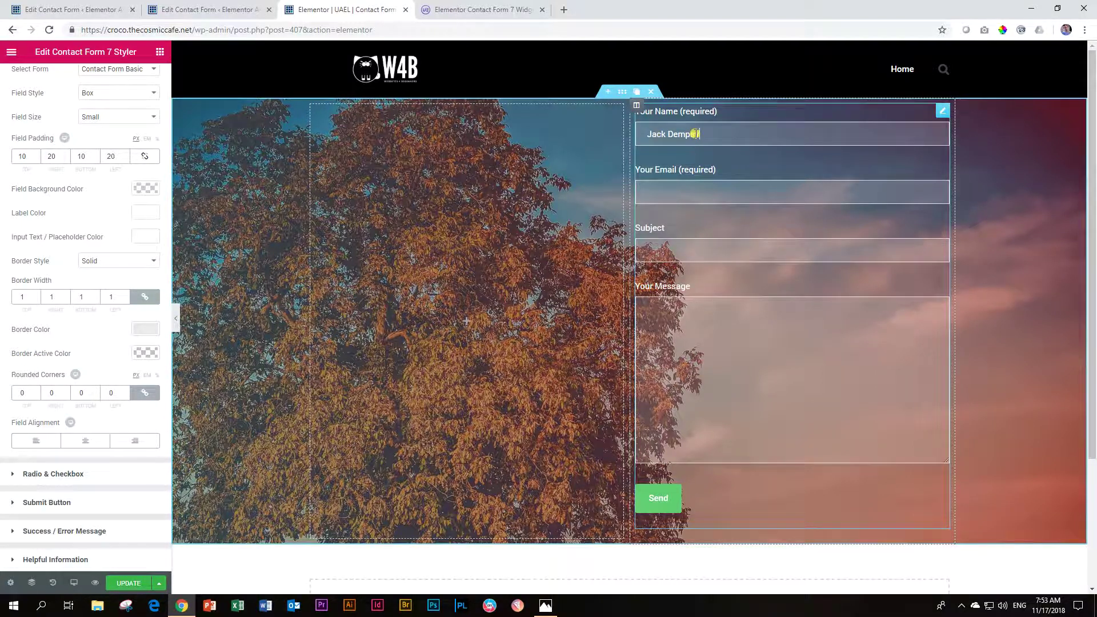
{"action": "left_click", "coordinate": [749, 129]}
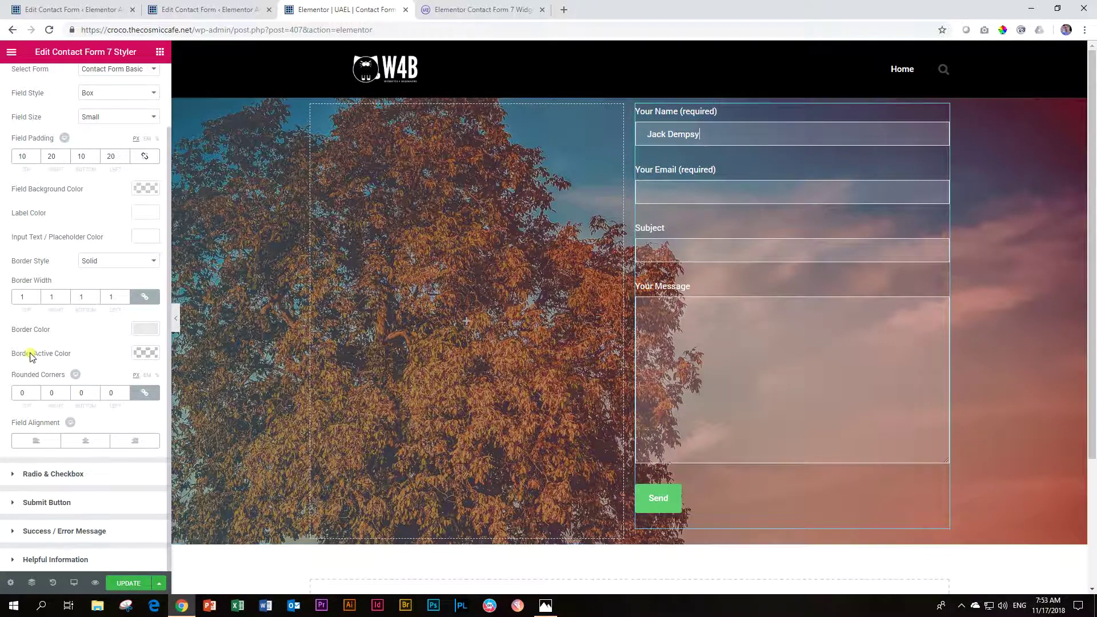
Step: Try red, gold and yellow-green active border colours in the Name field, settling on teal
{"action": "left_click", "coordinate": [137, 354]}
{"action": "left_click", "coordinate": [89, 489]}
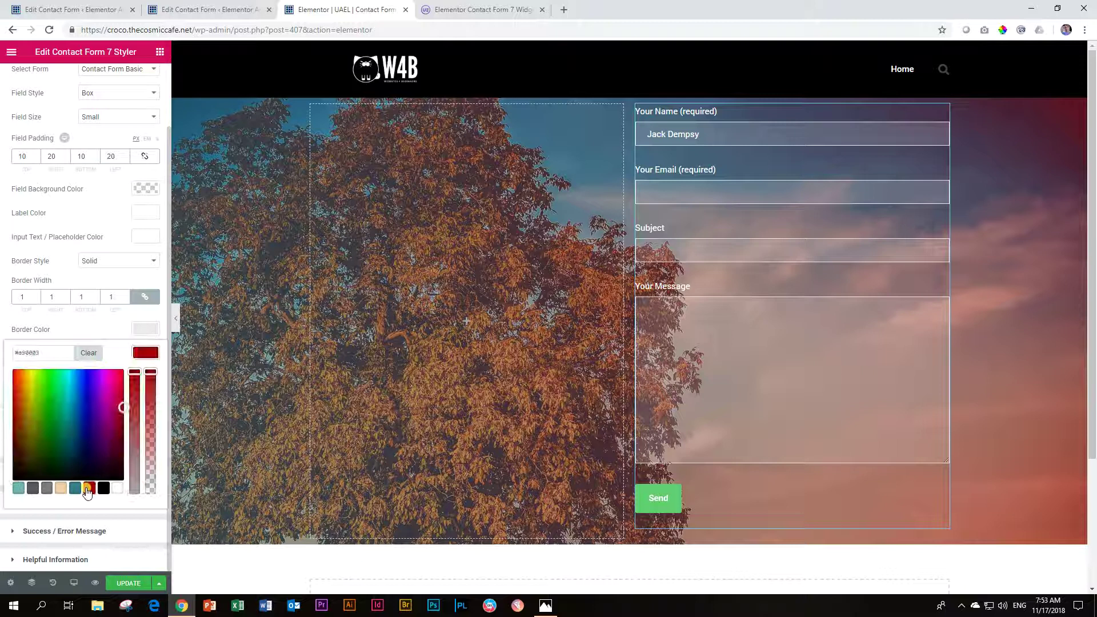
{"action": "left_click", "coordinate": [710, 132]}
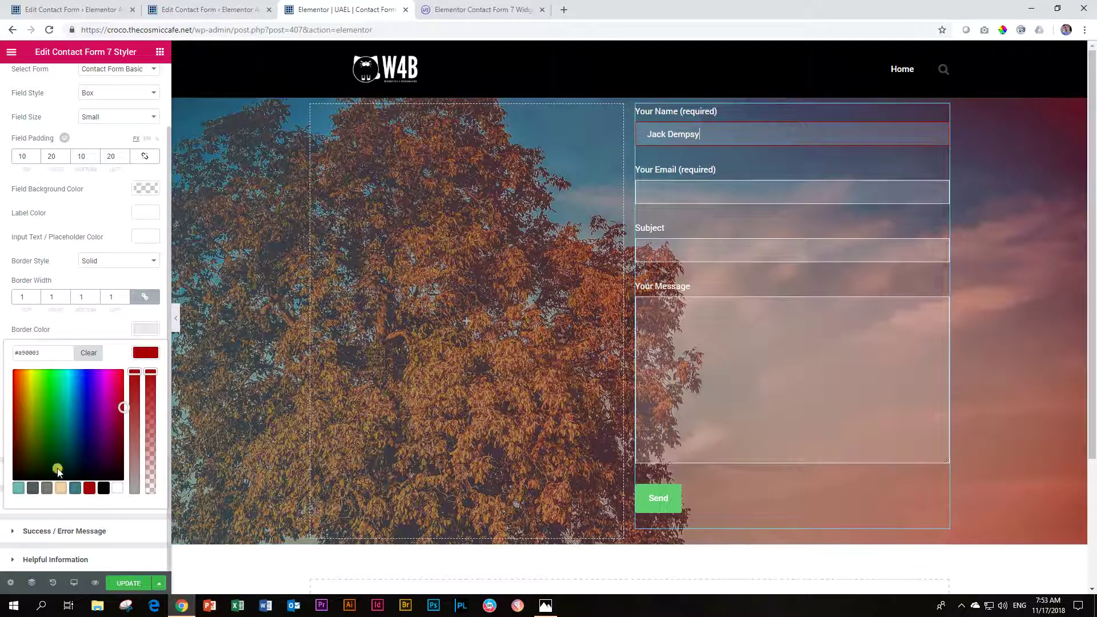
{"action": "left_click", "coordinate": [27, 408]}
{"action": "left_click", "coordinate": [34, 385]}
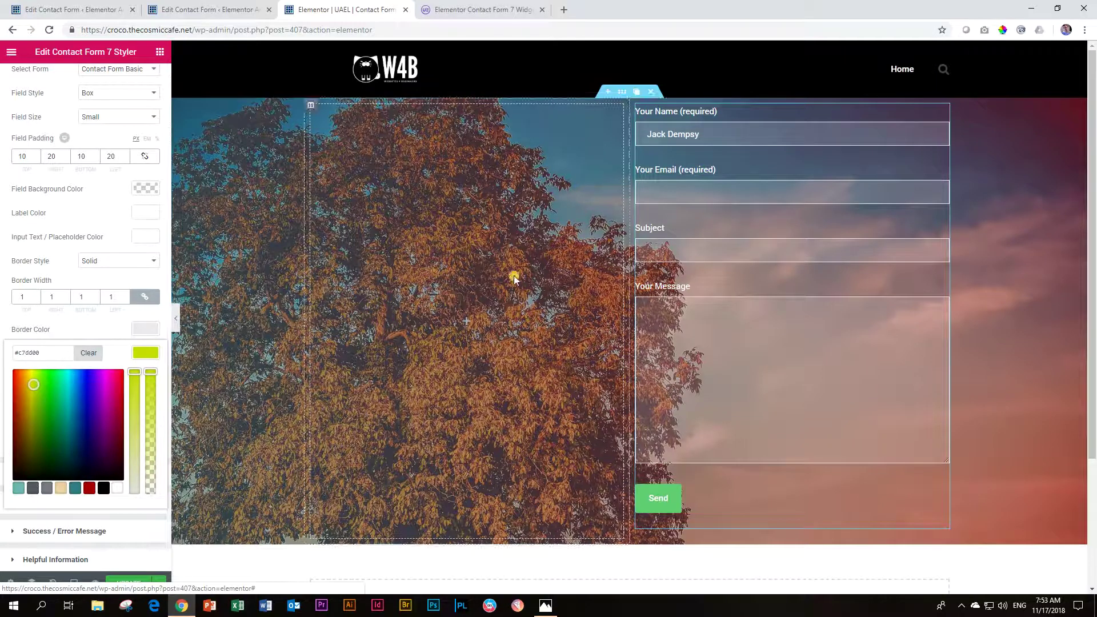
{"action": "left_click", "coordinate": [713, 132]}
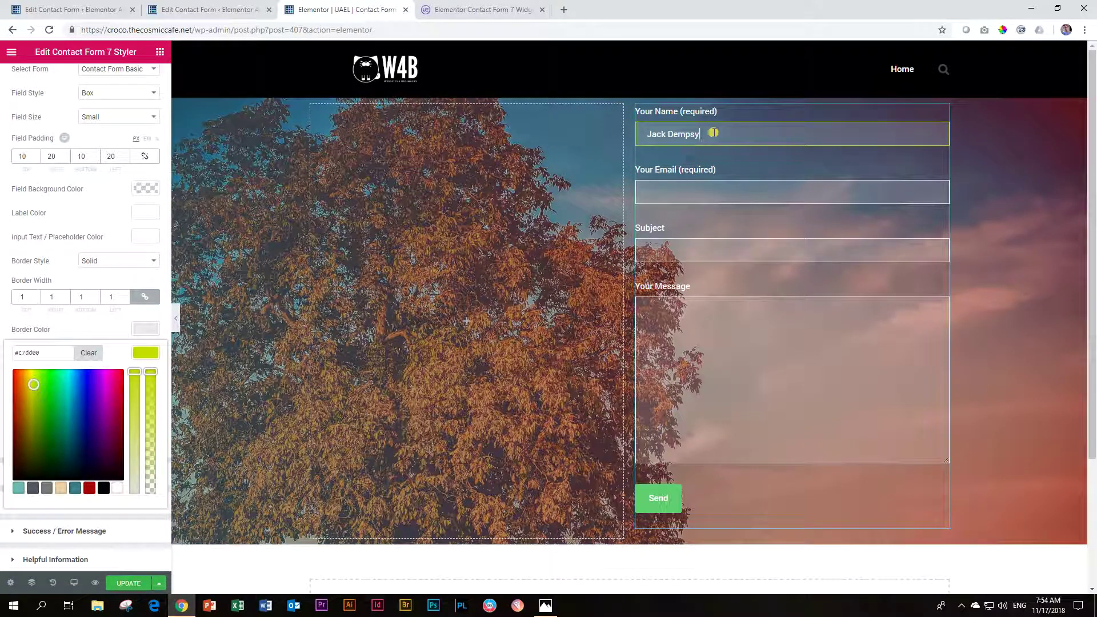
{"action": "left_click", "coordinate": [75, 487]}
{"action": "left_click", "coordinate": [727, 139]}
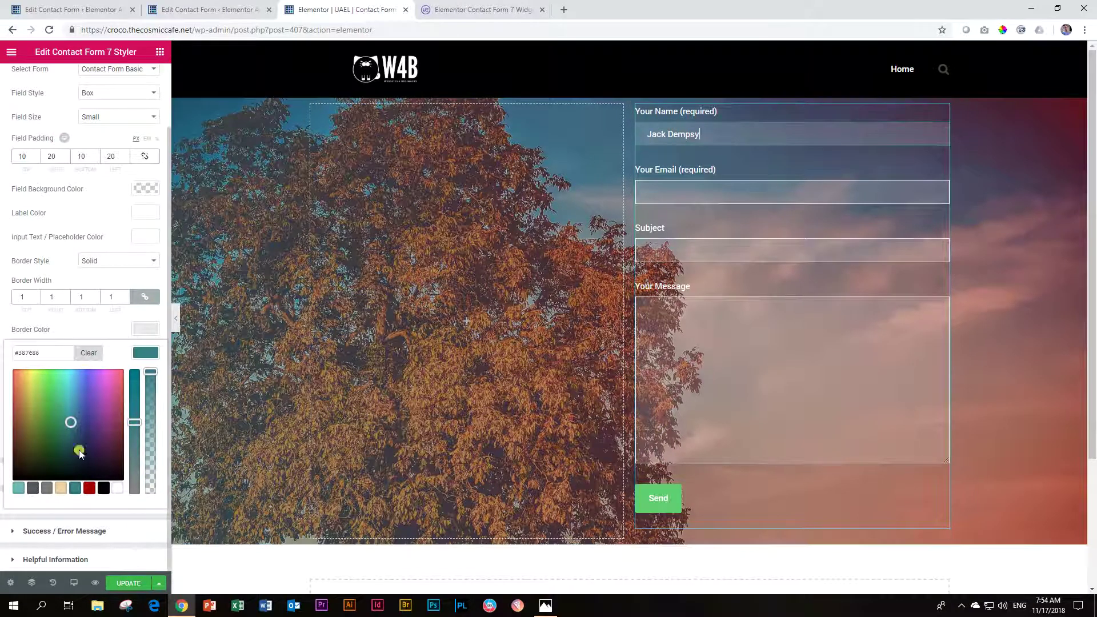
Step: Preview the teal focus border in the Name and Message fields
{"action": "left_click", "coordinate": [143, 354]}
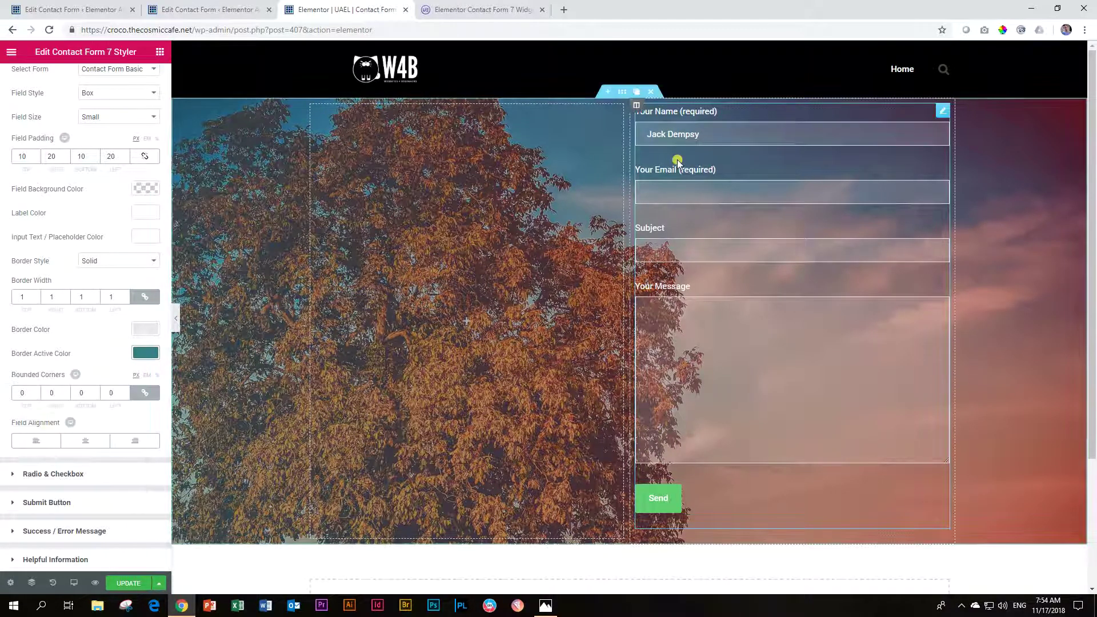
{"action": "left_click", "coordinate": [685, 313]}
{"action": "left_click", "coordinate": [701, 137]}
{"action": "left_click", "coordinate": [675, 314]}
{"action": "left_click", "coordinate": [710, 133]}
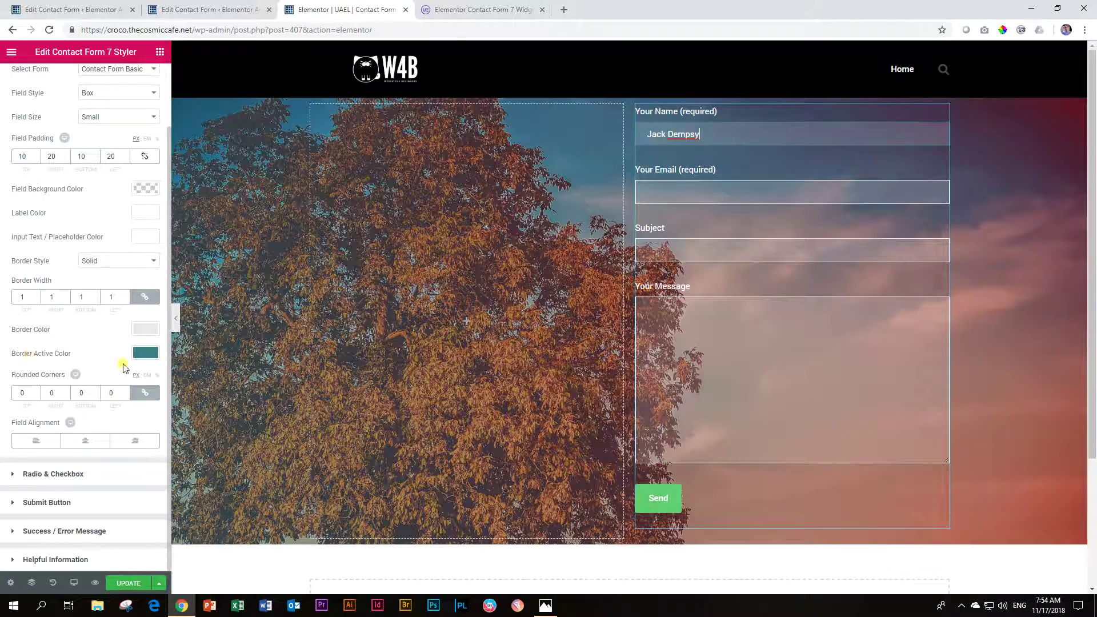
{"action": "left_click", "coordinate": [97, 393]}
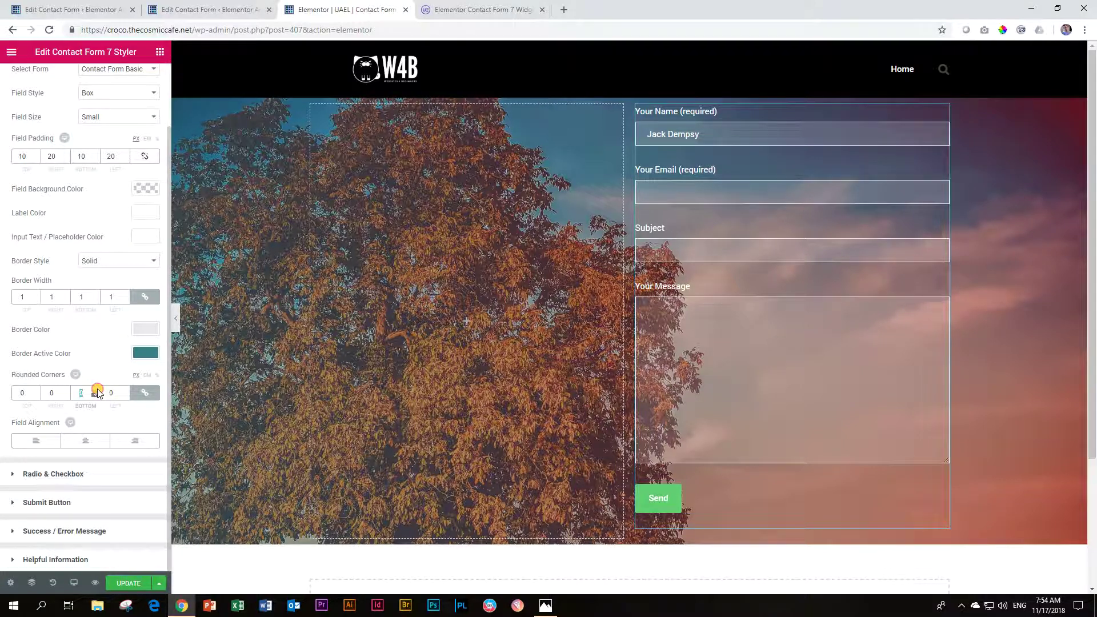
Step: Try a rounded-corner value of 3, then clear it back to square corners
{"action": "type", "text": "3"}
{"action": "scroll", "coordinate": [98, 393], "scroll_direction": "up", "scroll_amount": 15}
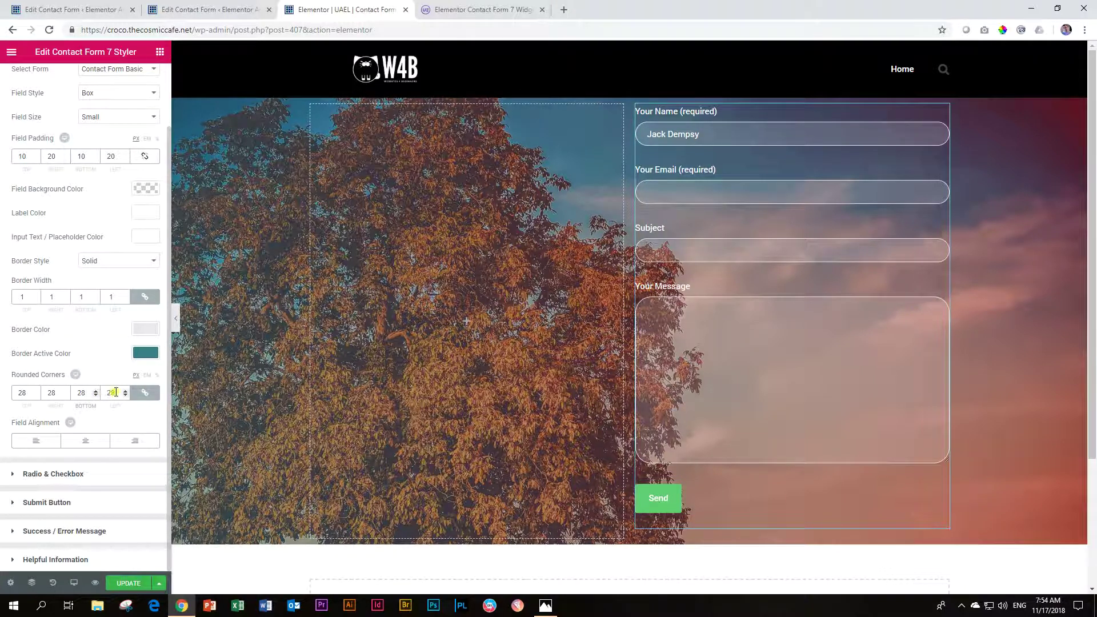
{"action": "left_click_drag", "start_coordinate": [115, 392], "coordinate": [87, 392]}
{"action": "key", "text": "BackSpace"}
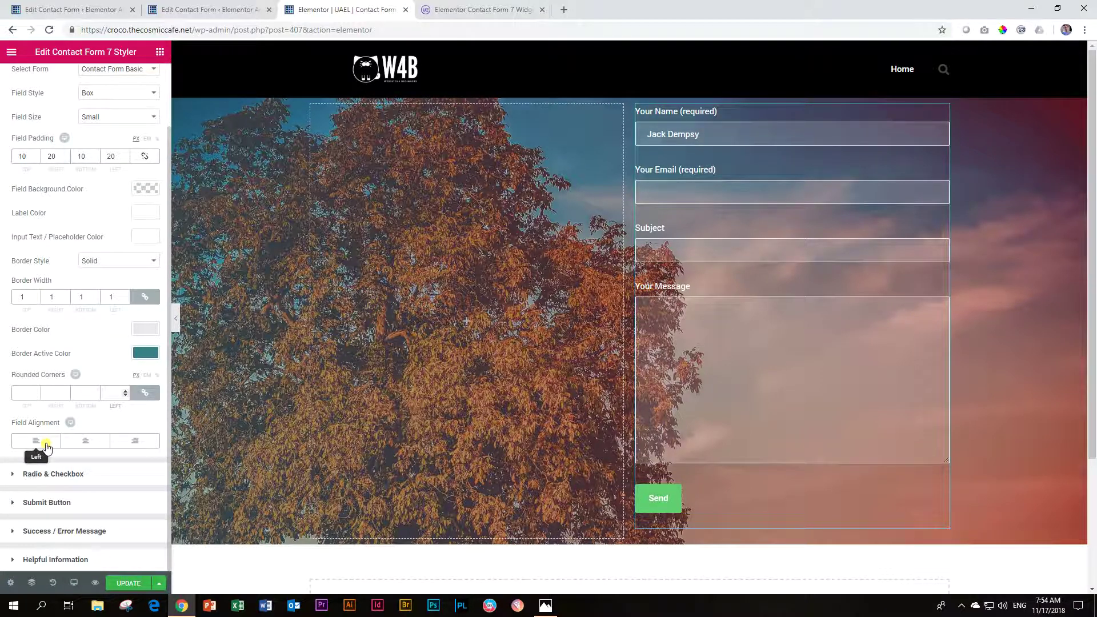
Step: Cycle field alignment through centre and right, return it to Left, and collapse General
{"action": "left_click", "coordinate": [73, 442]}
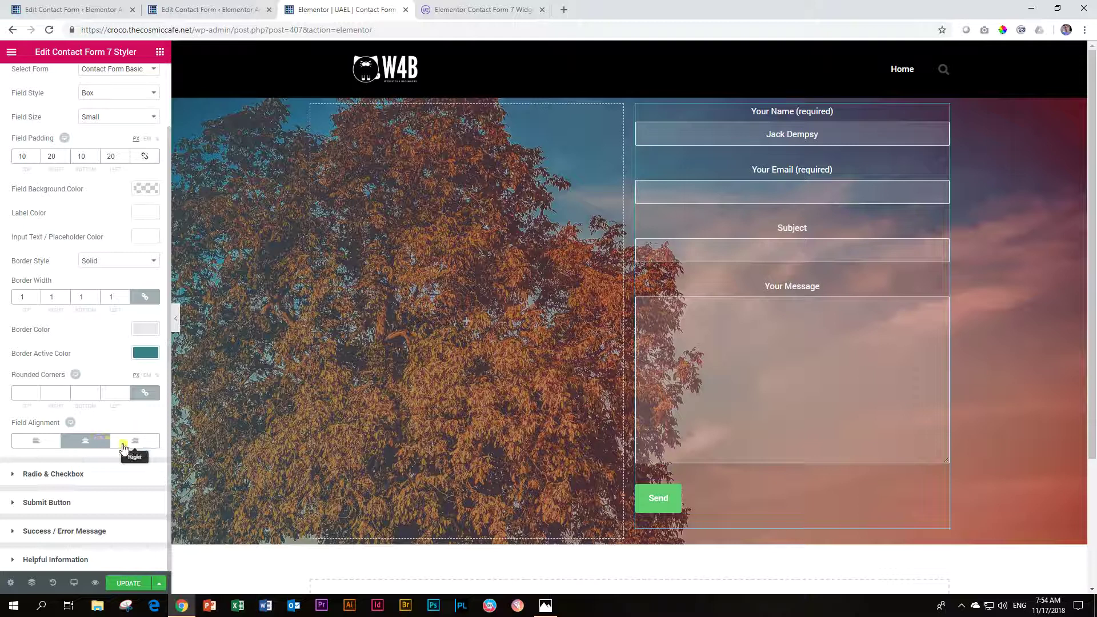
{"action": "left_click", "coordinate": [130, 443]}
{"action": "left_click", "coordinate": [89, 445]}
{"action": "left_click", "coordinate": [43, 442]}
{"action": "left_click", "coordinate": [89, 443]}
{"action": "left_click", "coordinate": [130, 443]}
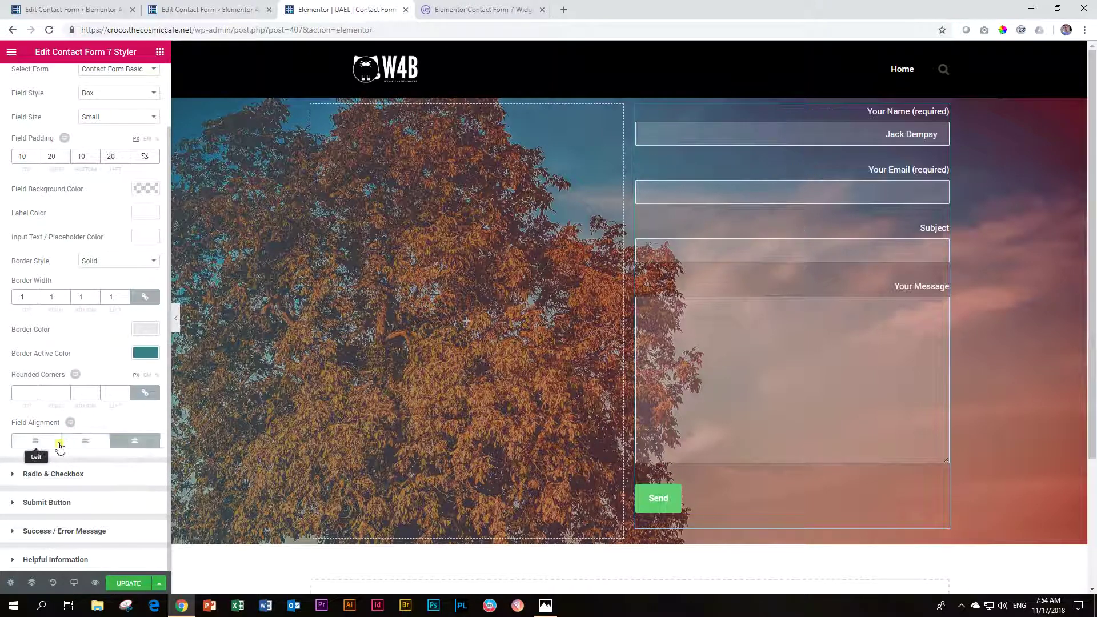
{"action": "left_click", "coordinate": [36, 444]}
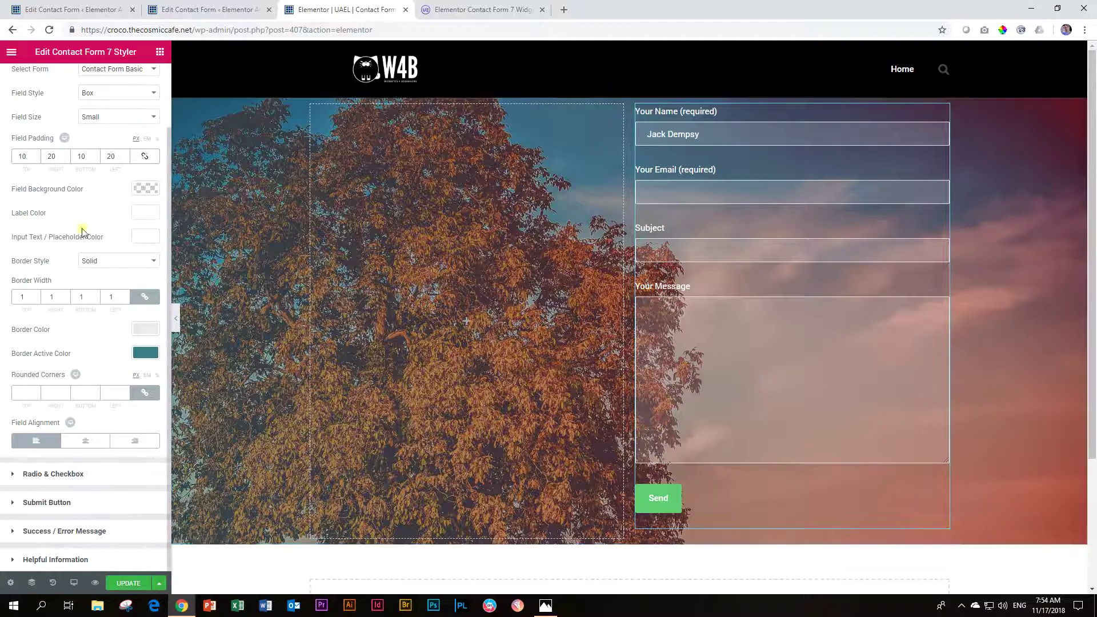
{"action": "scroll", "coordinate": [23, 97], "scroll_direction": "up", "scroll_amount": 3}
{"action": "left_click", "coordinate": [40, 112]}
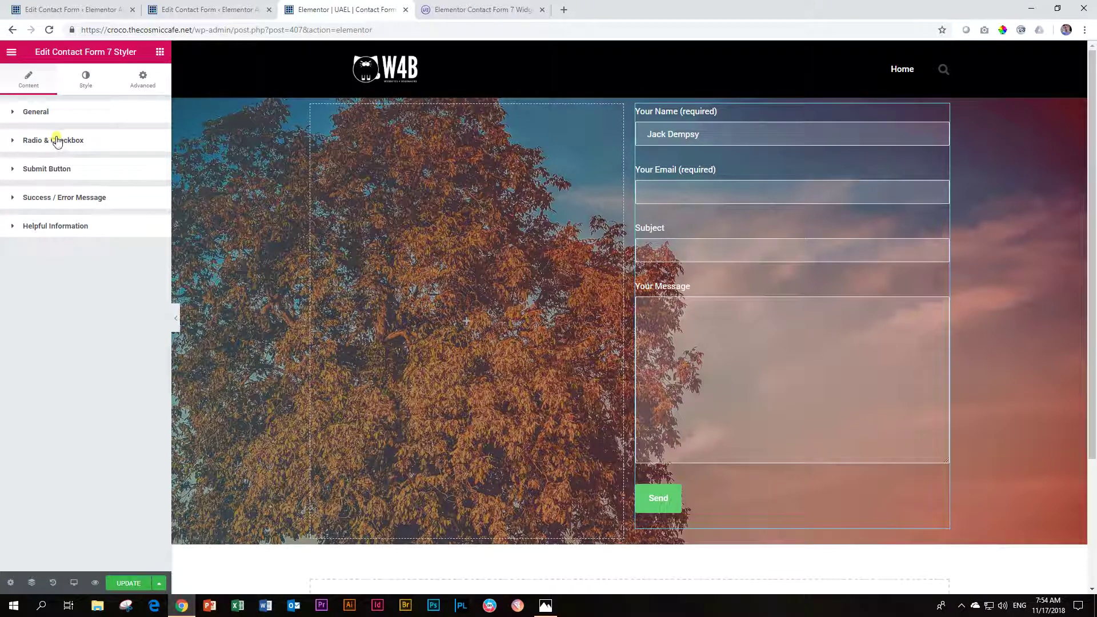
Step: Expand Submit Button and set the button alignment to Justified
{"action": "left_click", "coordinate": [45, 174]}
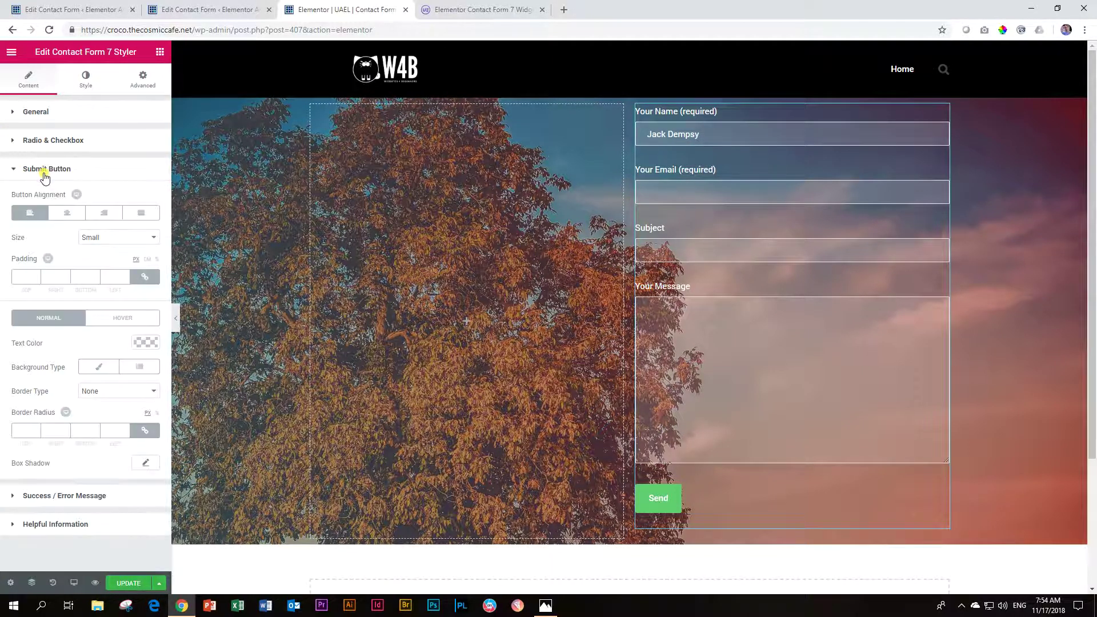
{"action": "left_click", "coordinate": [67, 212]}
{"action": "left_click", "coordinate": [104, 213]}
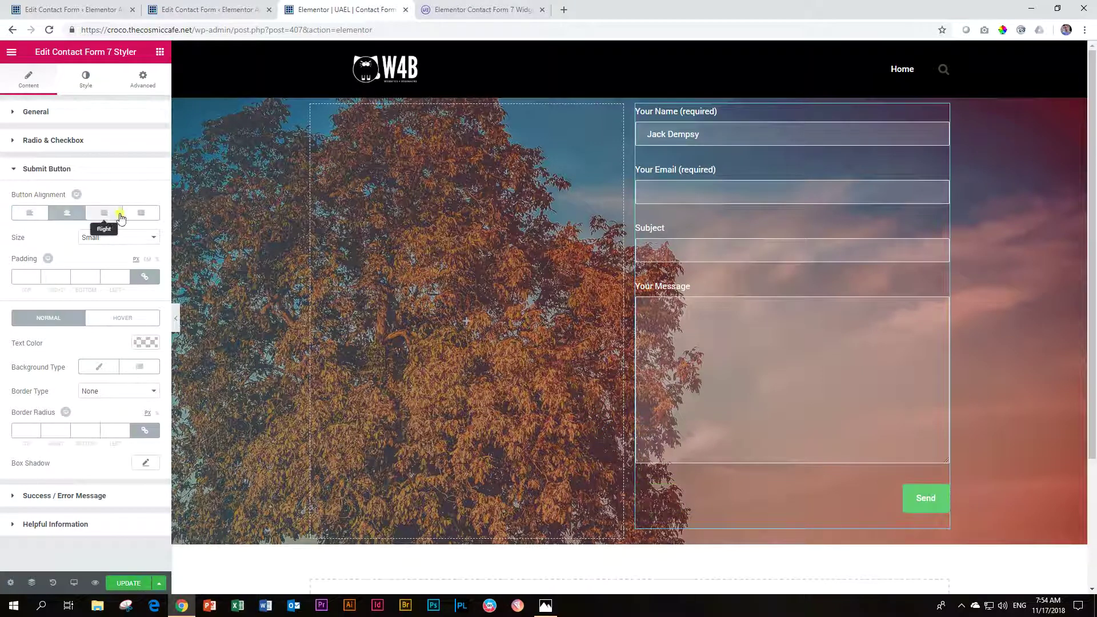
{"action": "left_click", "coordinate": [132, 215]}
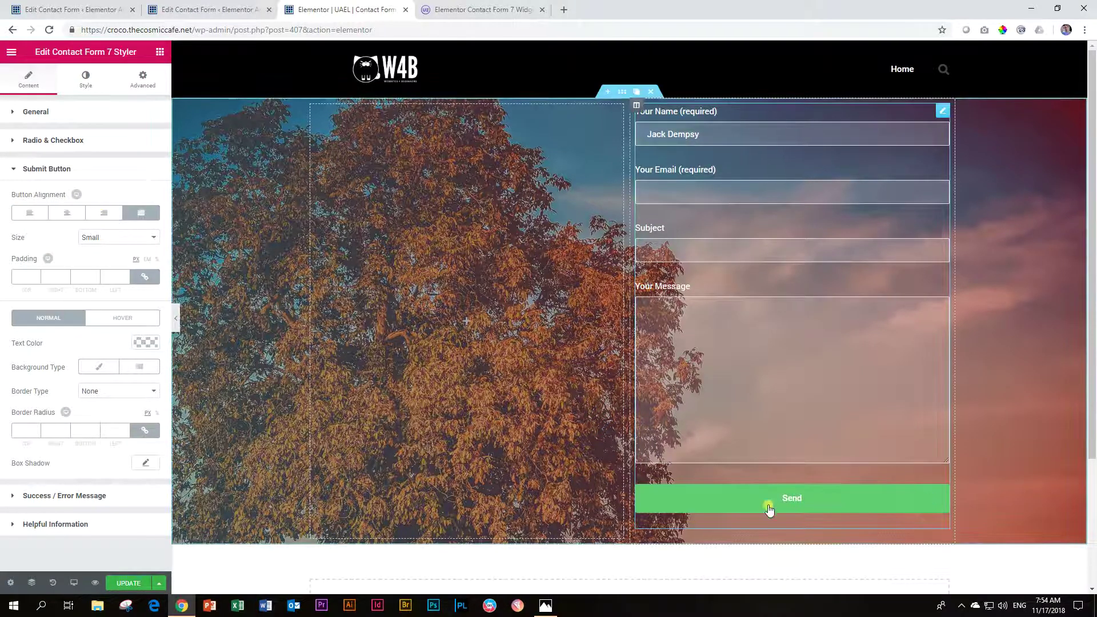
Step: Try Medium and Large button sizes, settling on Extra Small
{"action": "left_click", "coordinate": [94, 237]}
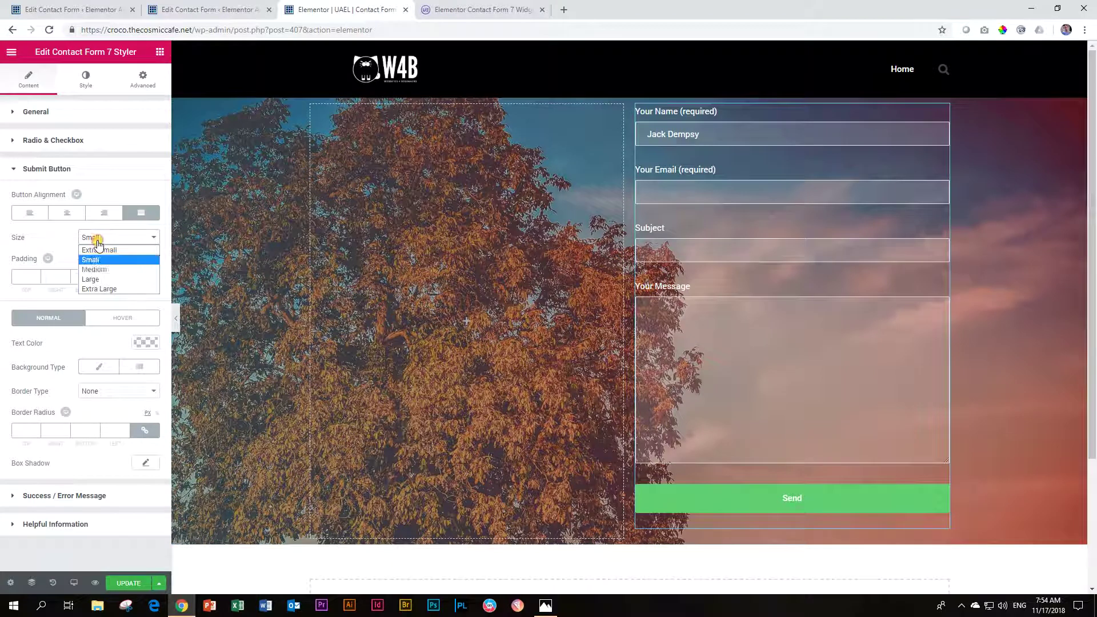
{"action": "left_click", "coordinate": [95, 271]}
{"action": "left_click", "coordinate": [94, 237]}
{"action": "left_click", "coordinate": [98, 280]}
{"action": "left_click", "coordinate": [103, 237]}
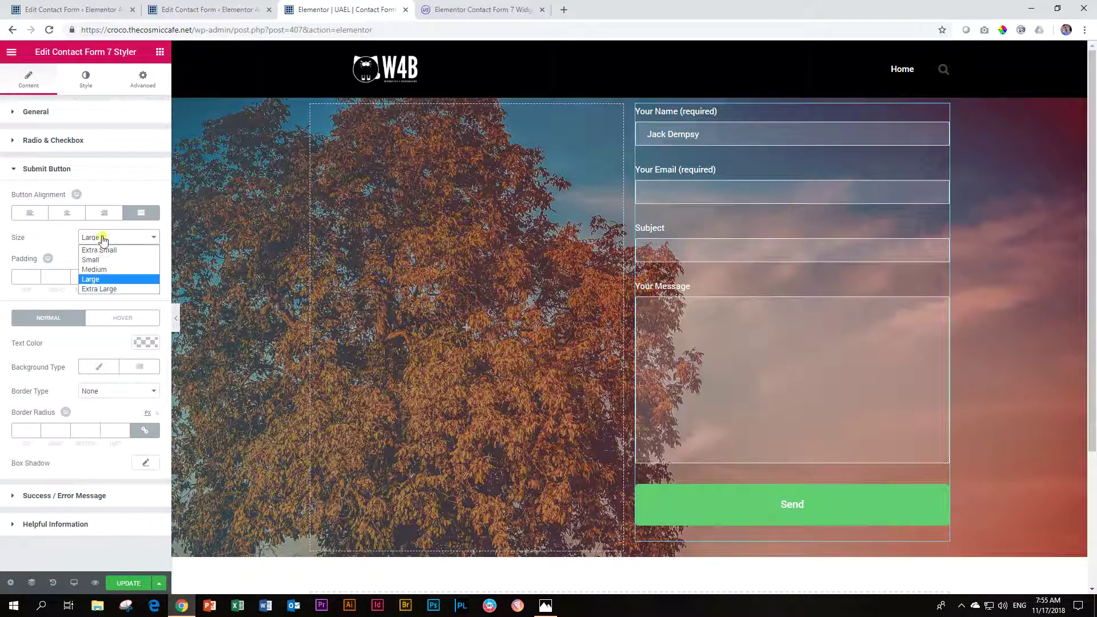
{"action": "left_click", "coordinate": [102, 247]}
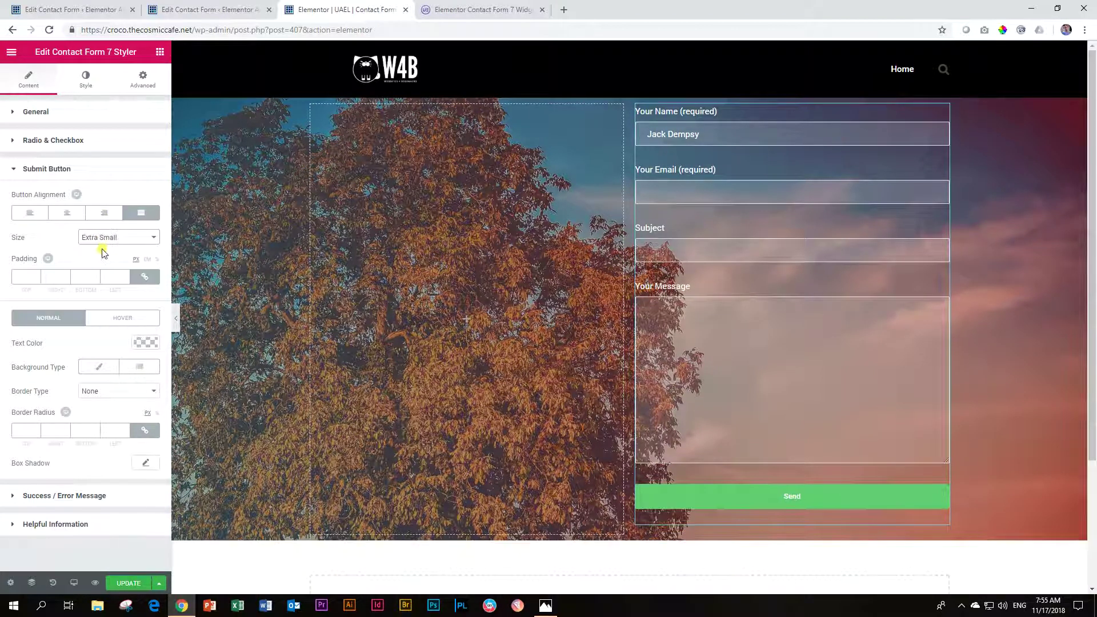
Step: Cycle the Send button through left, centre and right, ending at full-width Justified
{"action": "left_click", "coordinate": [31, 215]}
{"action": "left_click", "coordinate": [67, 214]}
{"action": "left_click", "coordinate": [89, 217]}
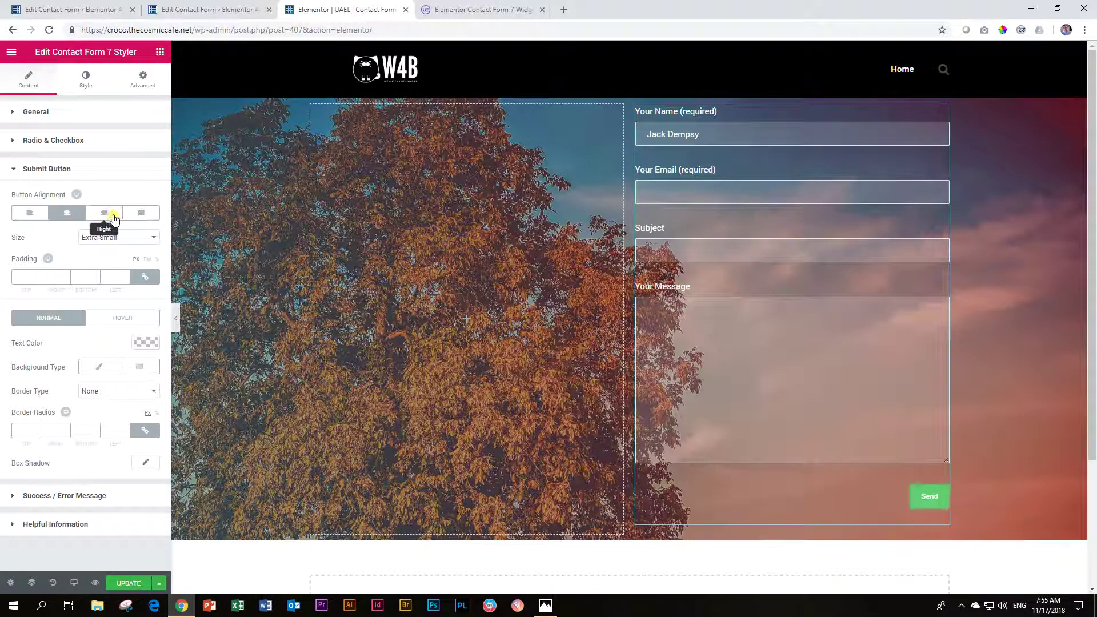
{"action": "left_click", "coordinate": [140, 216]}
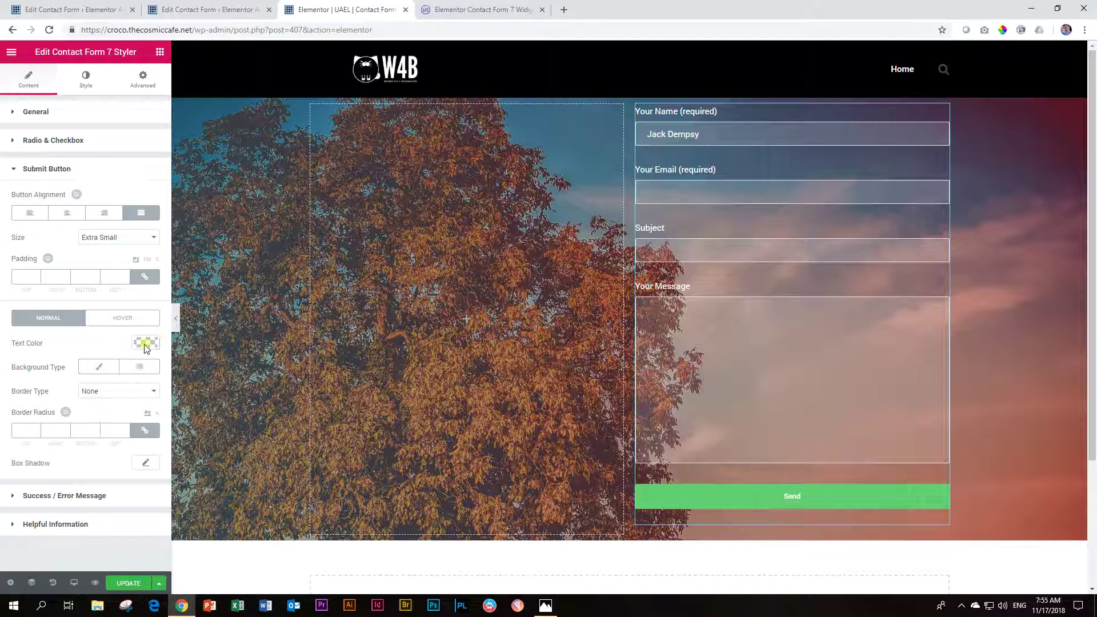
Step: Give the Send button a Classic teal #387e86 background after trying red, then show Hover styling
{"action": "left_click", "coordinate": [95, 371]}
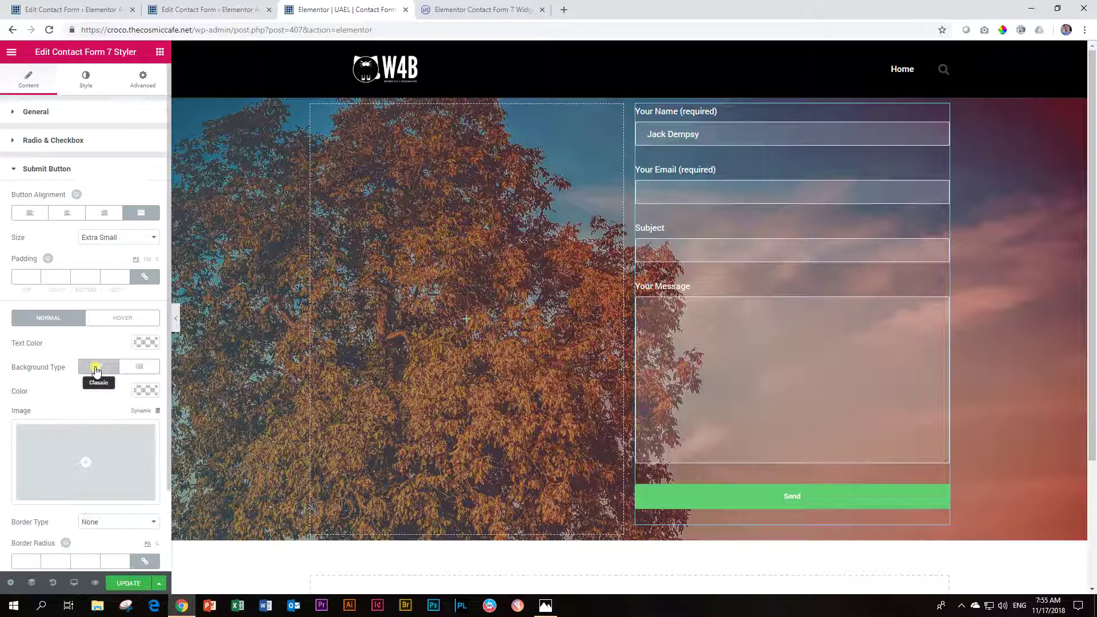
{"action": "left_click", "coordinate": [146, 390]}
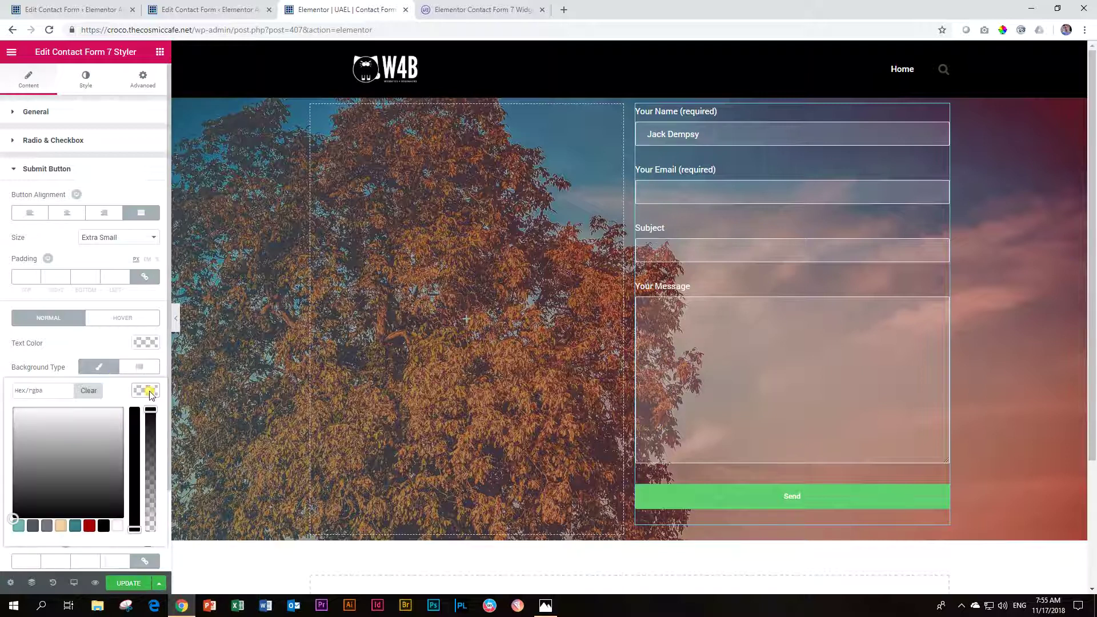
{"action": "left_click", "coordinate": [89, 526]}
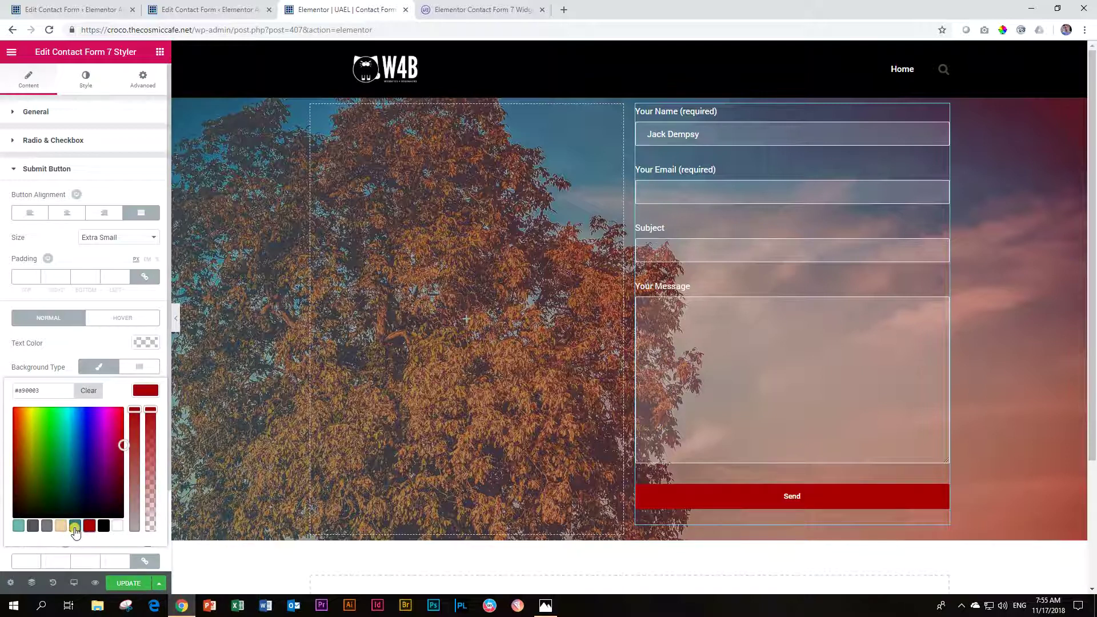
{"action": "left_click", "coordinate": [75, 525]}
{"action": "left_click", "coordinate": [146, 390]}
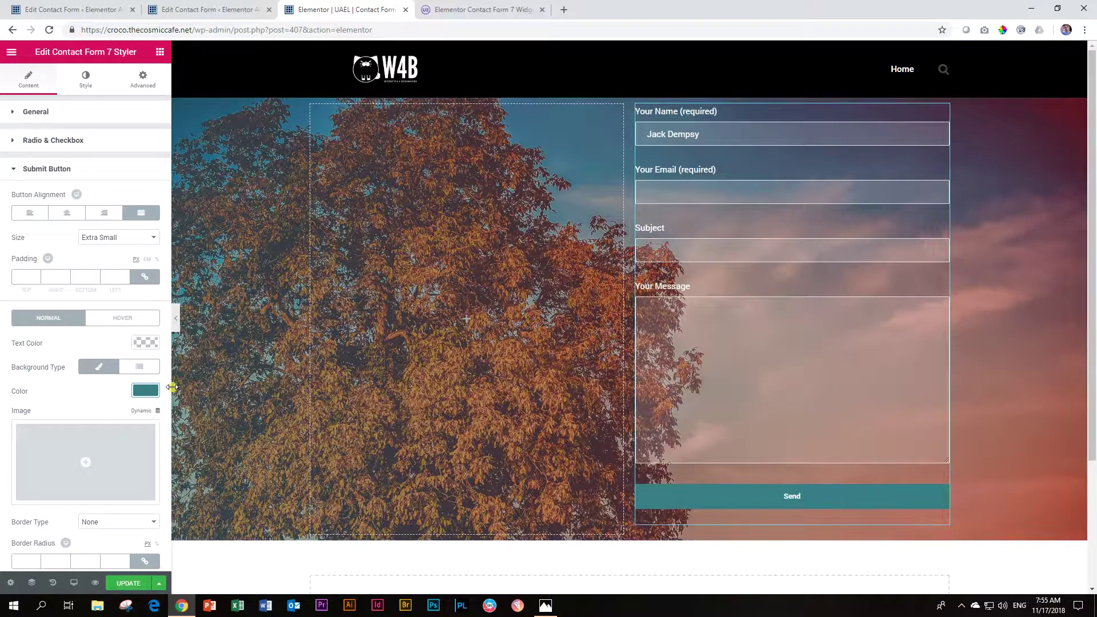
{"action": "left_click", "coordinate": [119, 325]}
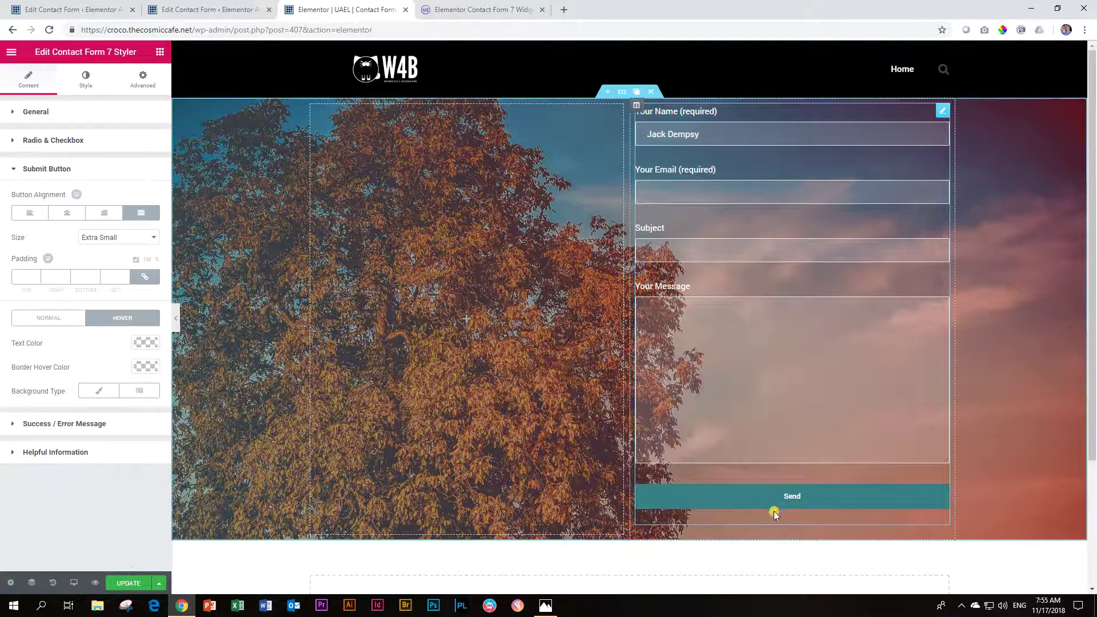
Step: Set a light teal hover border colour, then clear it
{"action": "left_click", "coordinate": [153, 369]}
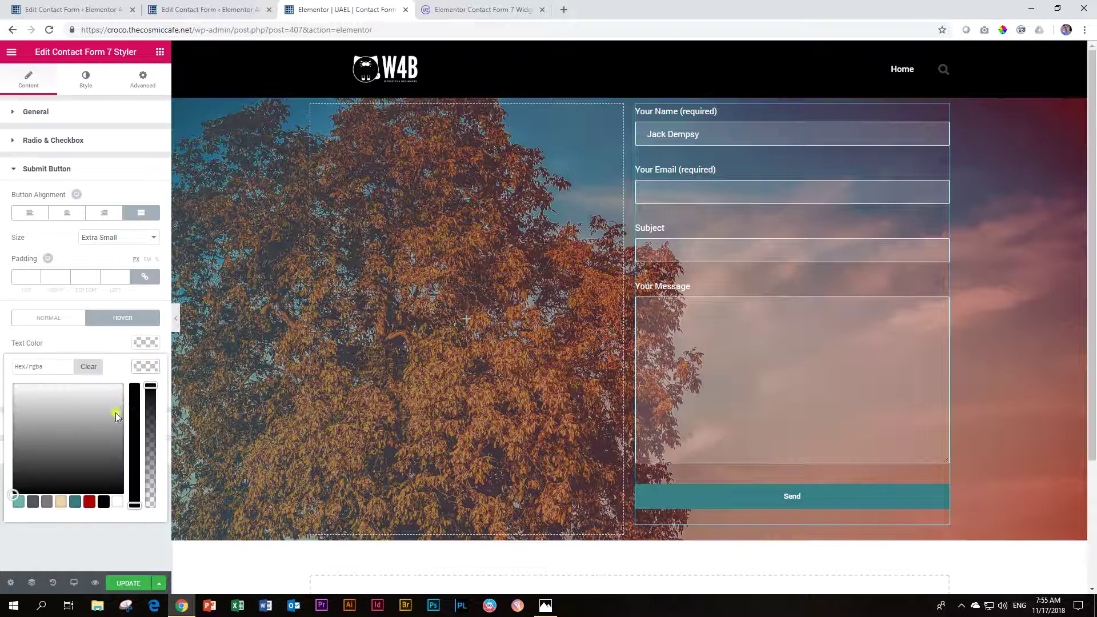
{"action": "left_click", "coordinate": [17, 502]}
{"action": "left_click", "coordinate": [143, 366]}
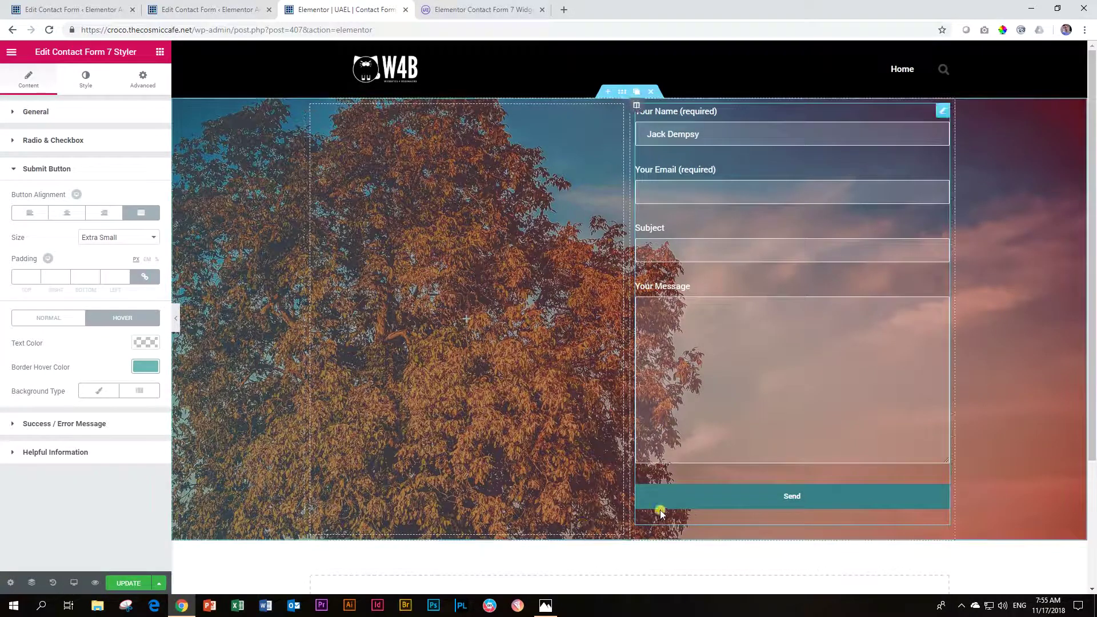
{"action": "left_click", "coordinate": [143, 367]}
{"action": "left_click", "coordinate": [90, 368]}
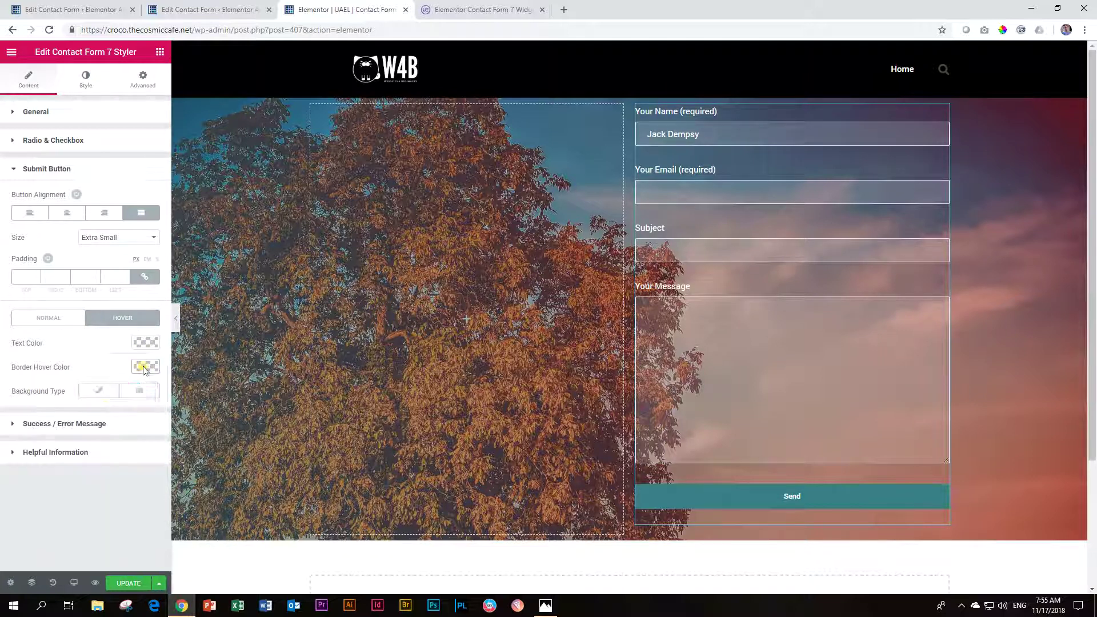
Step: Give the hover state a Classic background using the first, light teal palette swatch
{"action": "left_click", "coordinate": [99, 391]}
{"action": "left_click", "coordinate": [146, 414]}
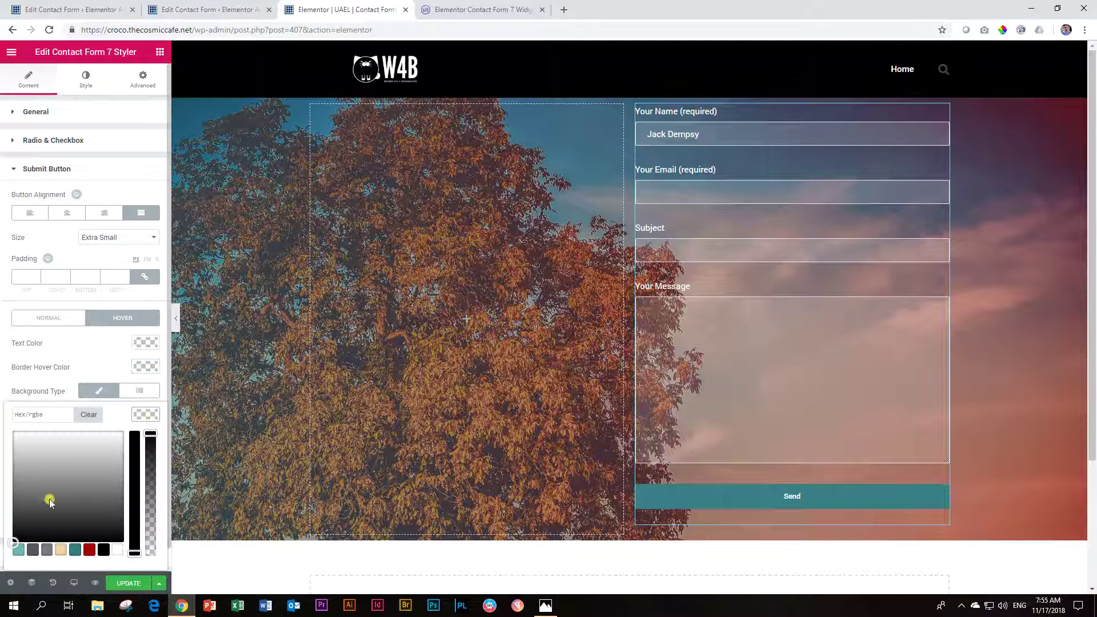
{"action": "left_click", "coordinate": [16, 552]}
{"action": "left_click", "coordinate": [145, 415]}
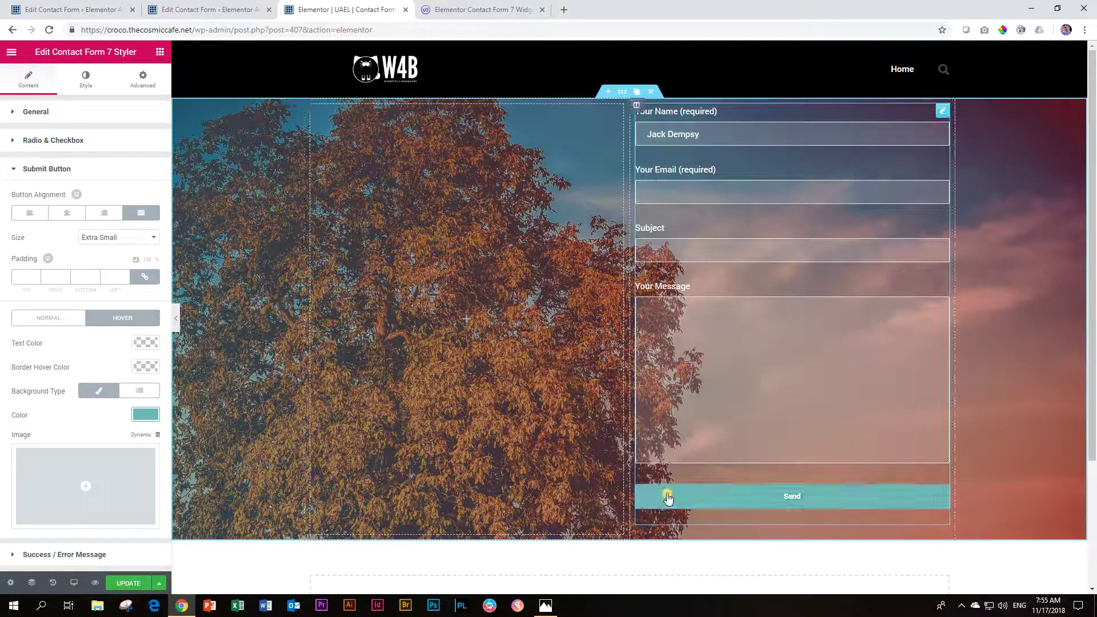
{"action": "scroll", "coordinate": [114, 409], "scroll_direction": "down", "scroll_amount": 1}
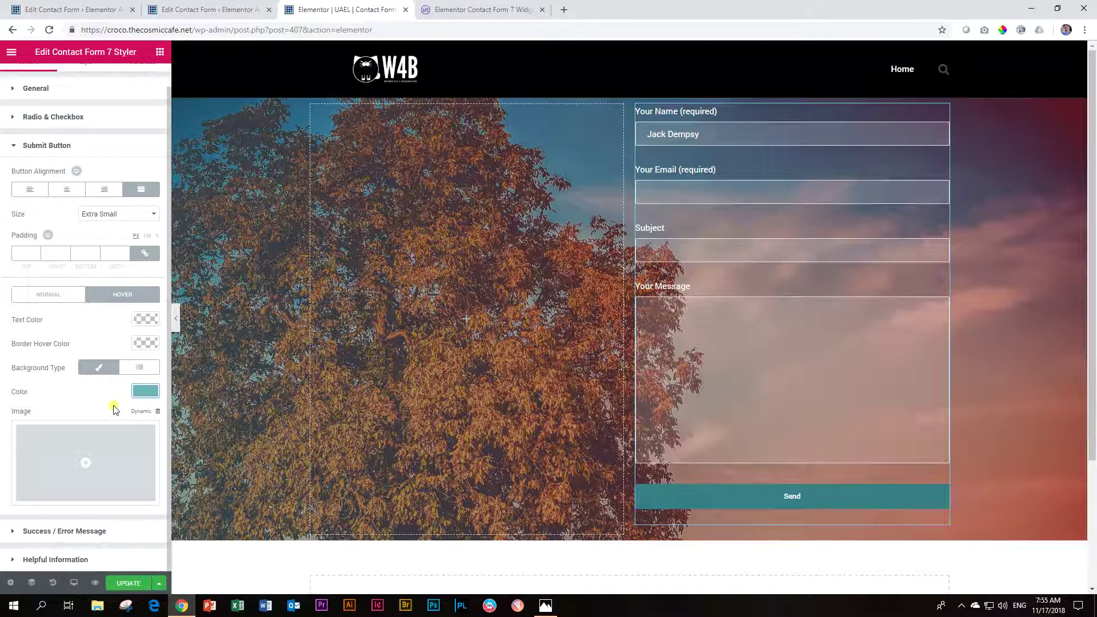
{"action": "scroll", "coordinate": [115, 409], "scroll_direction": "up", "scroll_amount": 1}
Step: Collapse Submit Button, glance at Helpful Information, and return to the Style settings
{"action": "left_click", "coordinate": [43, 171]}
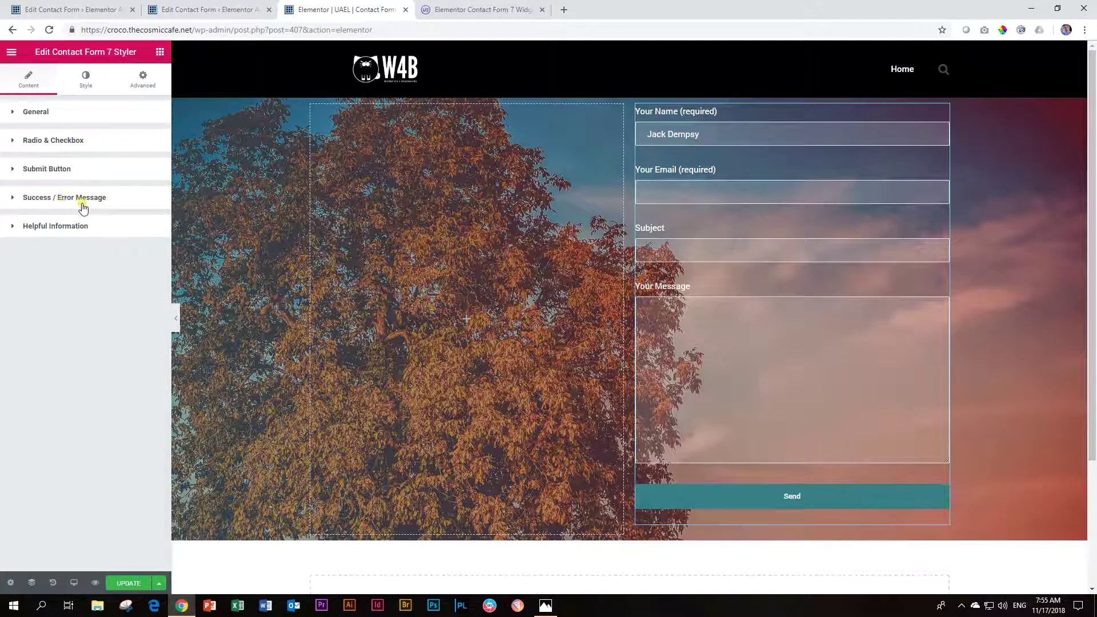
{"action": "left_click", "coordinate": [12, 227]}
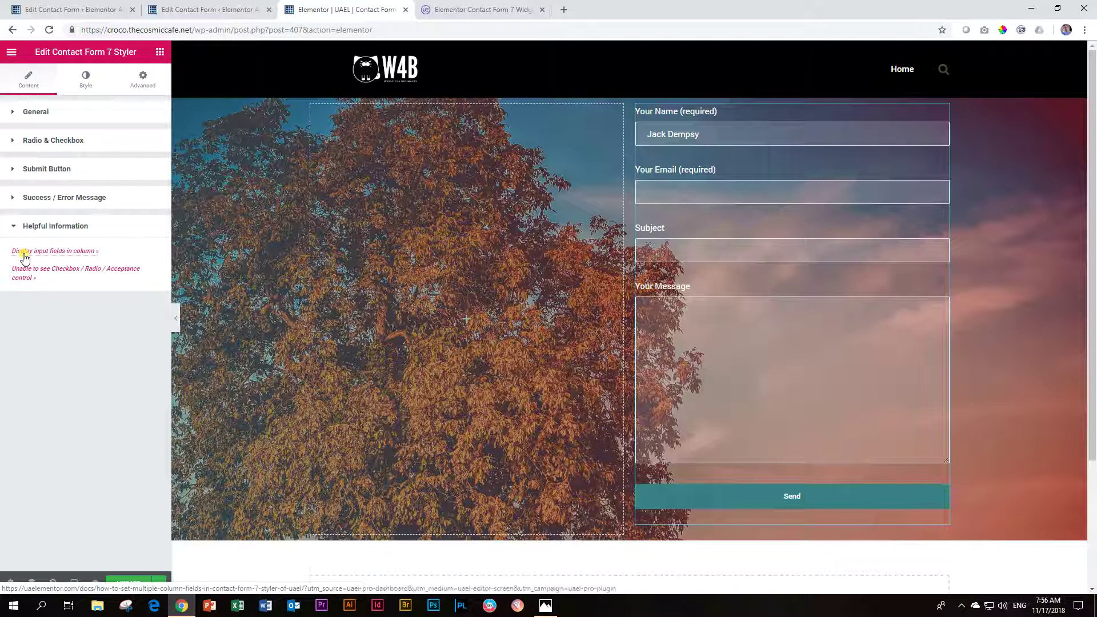
{"action": "left_click", "coordinate": [13, 227]}
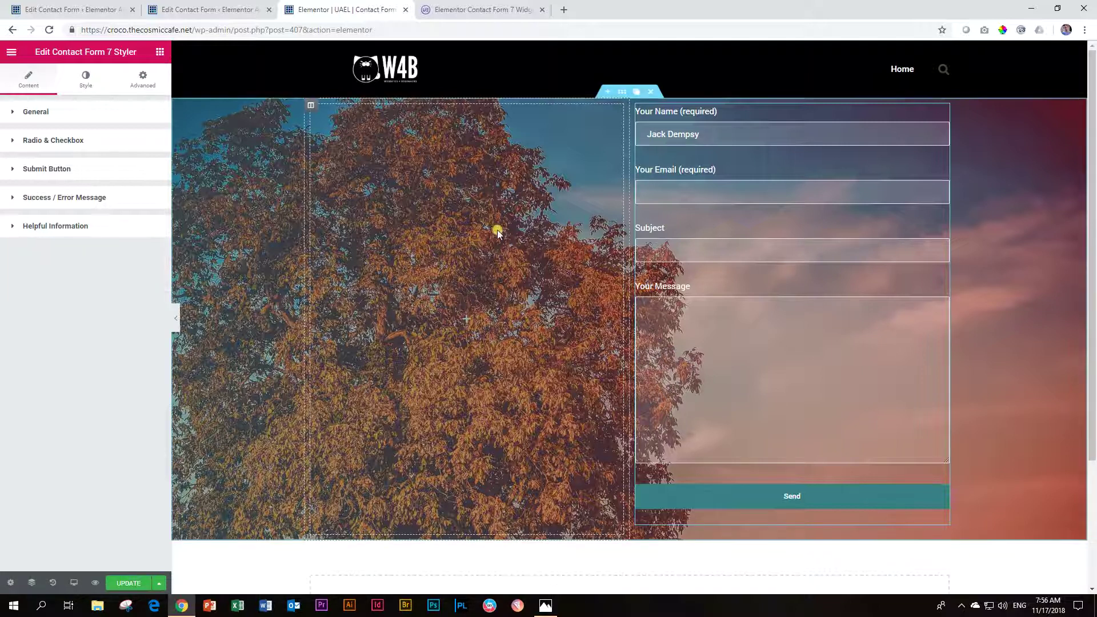
{"action": "left_click", "coordinate": [86, 79]}
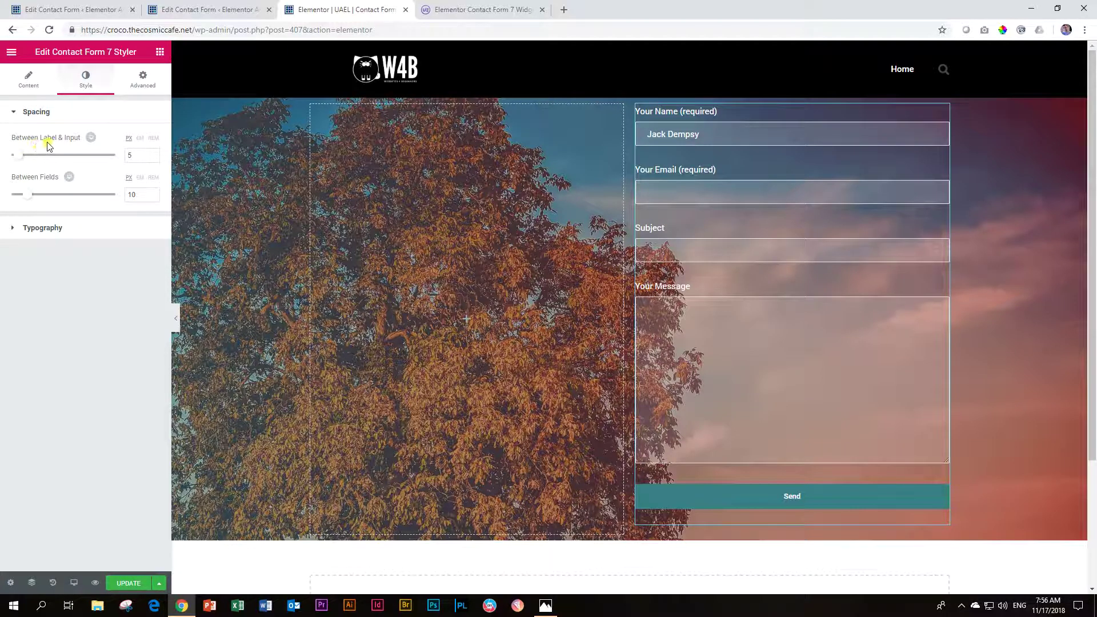
Step: Increase the Between Label & Input spacing to 59
{"action": "left_click_drag", "start_coordinate": [23, 153], "coordinate": [110, 153]}
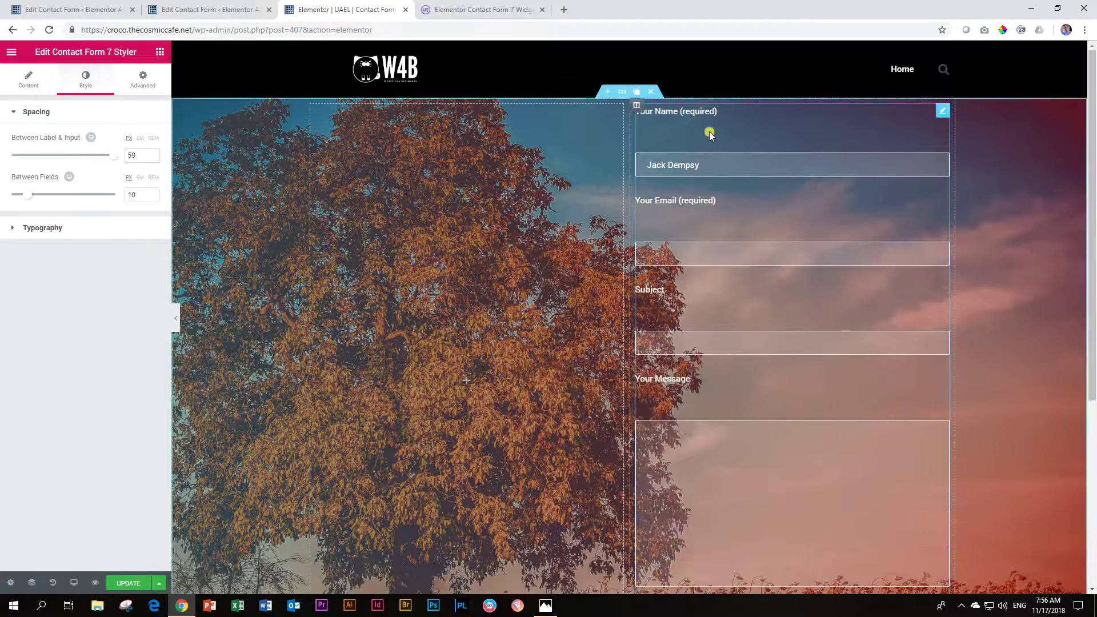
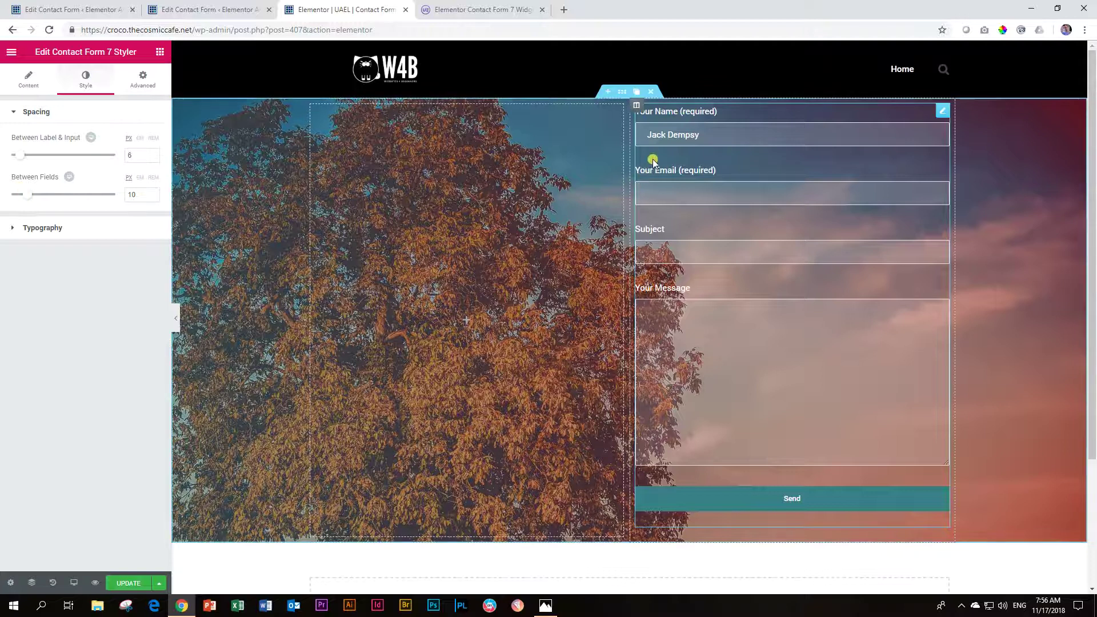
Step: Set the spacing between fields to 9 and give the form labels the Montserrat font
{"action": "left_click_drag", "start_coordinate": [27, 195], "coordinate": [24, 179]}
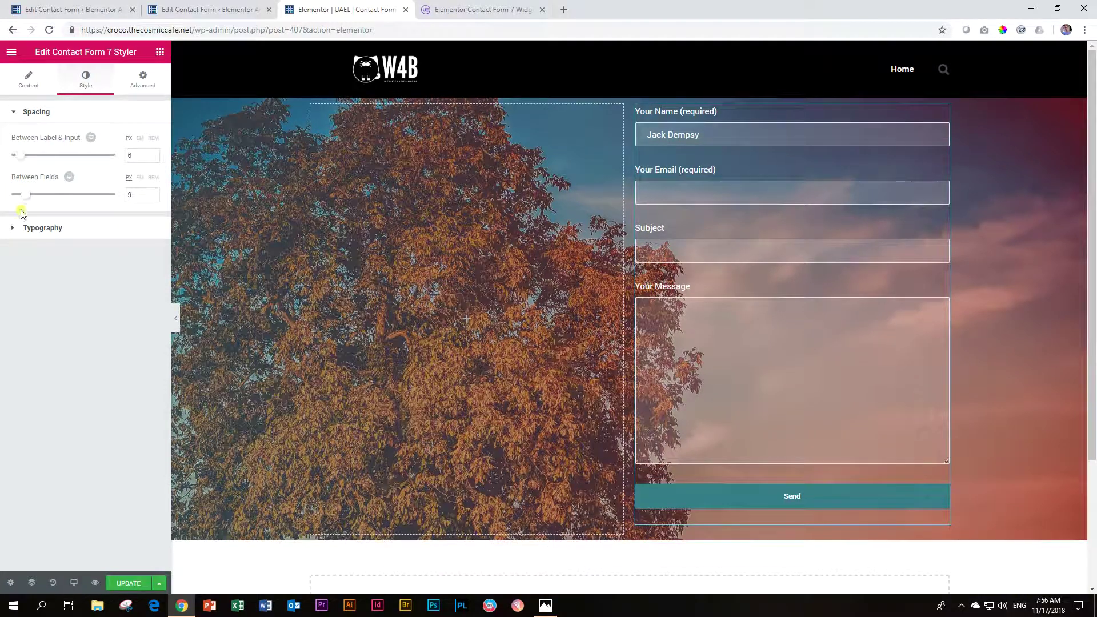
{"action": "left_click", "coordinate": [19, 227]}
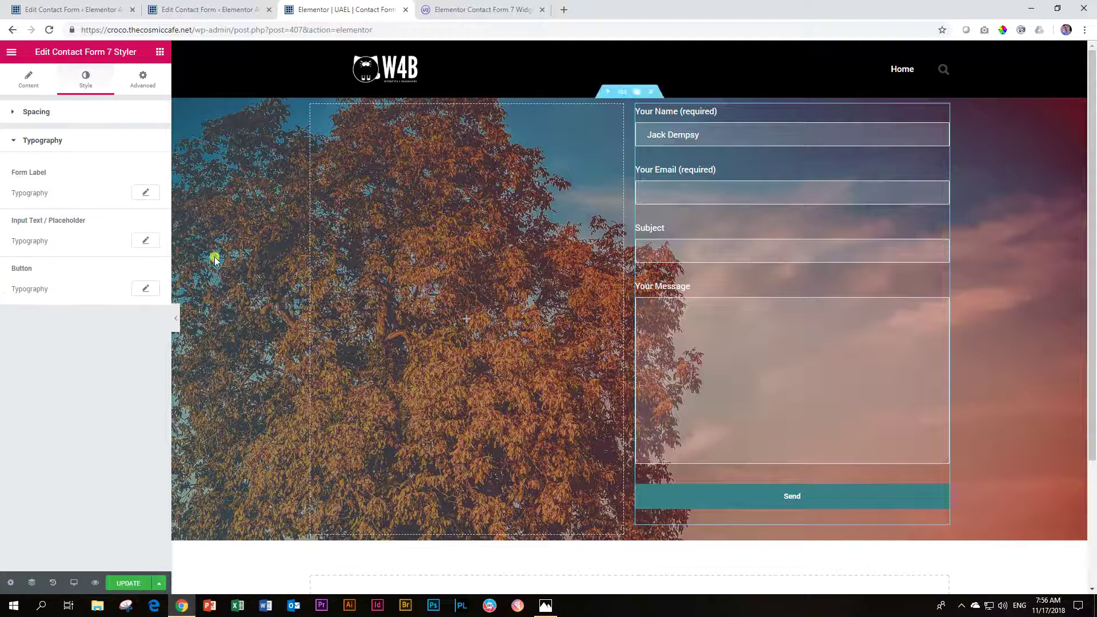
{"action": "left_click", "coordinate": [147, 194]}
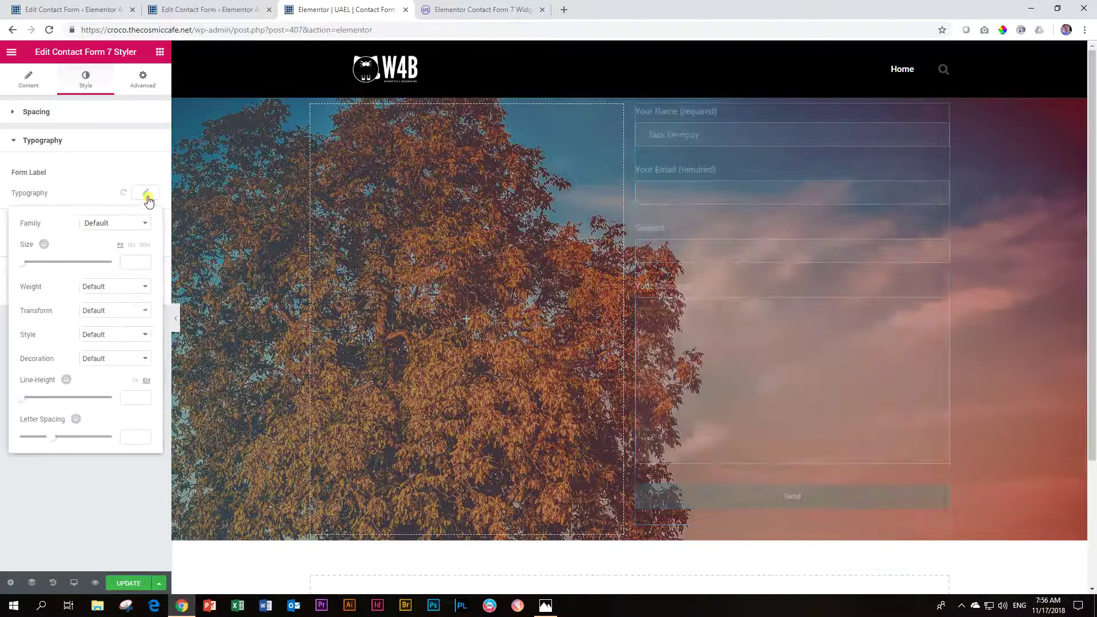
{"action": "left_click", "coordinate": [128, 224]}
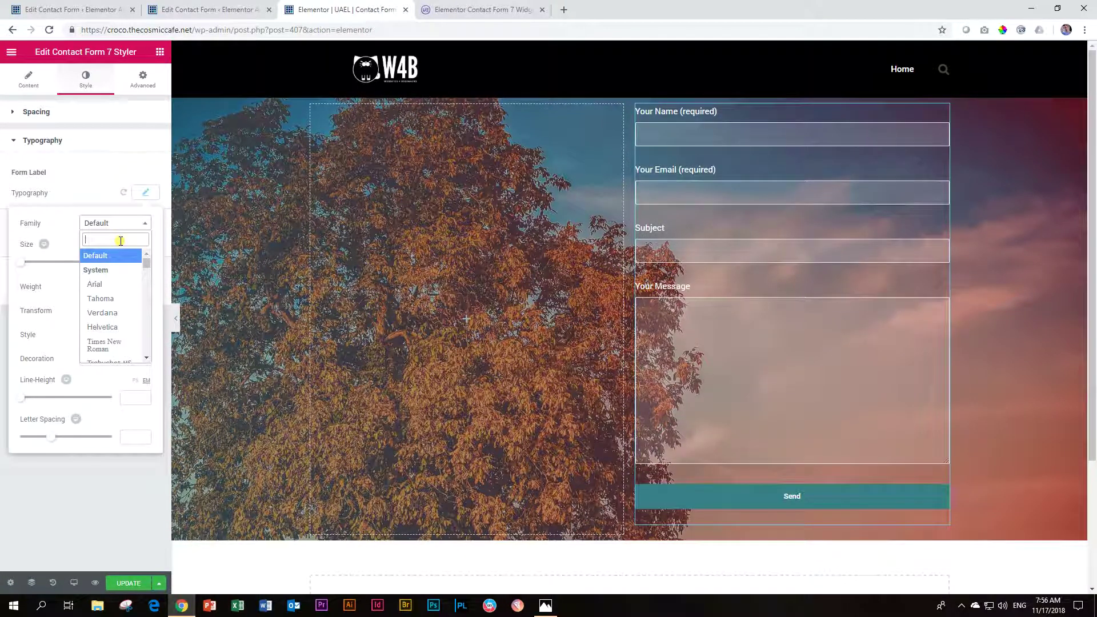
{"action": "type", "text": "montserrat"}
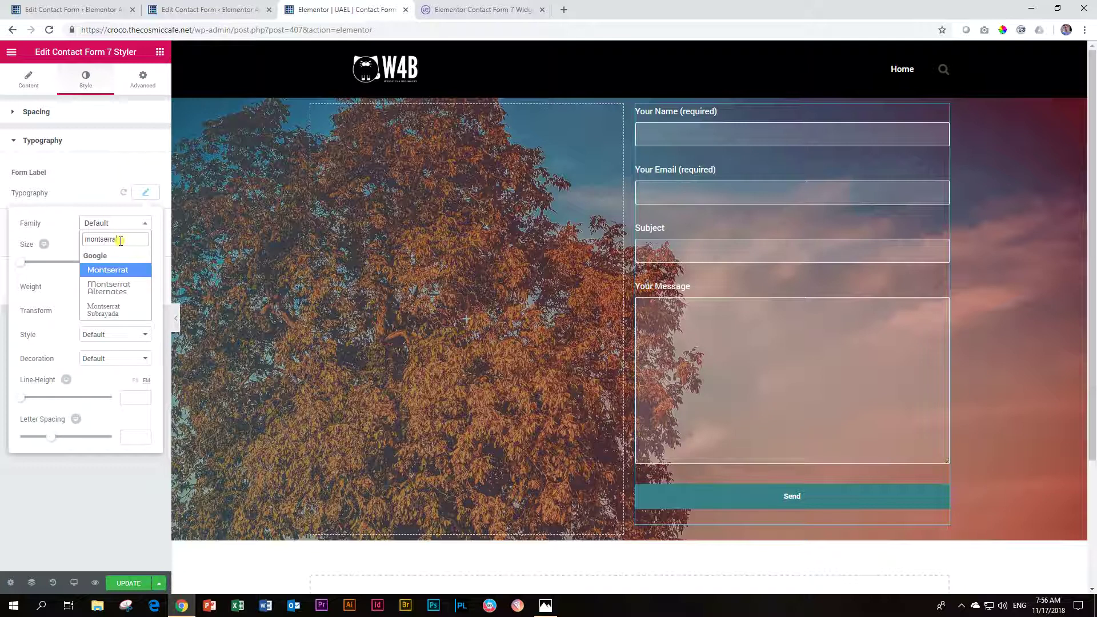
{"action": "key", "text": "Return"}
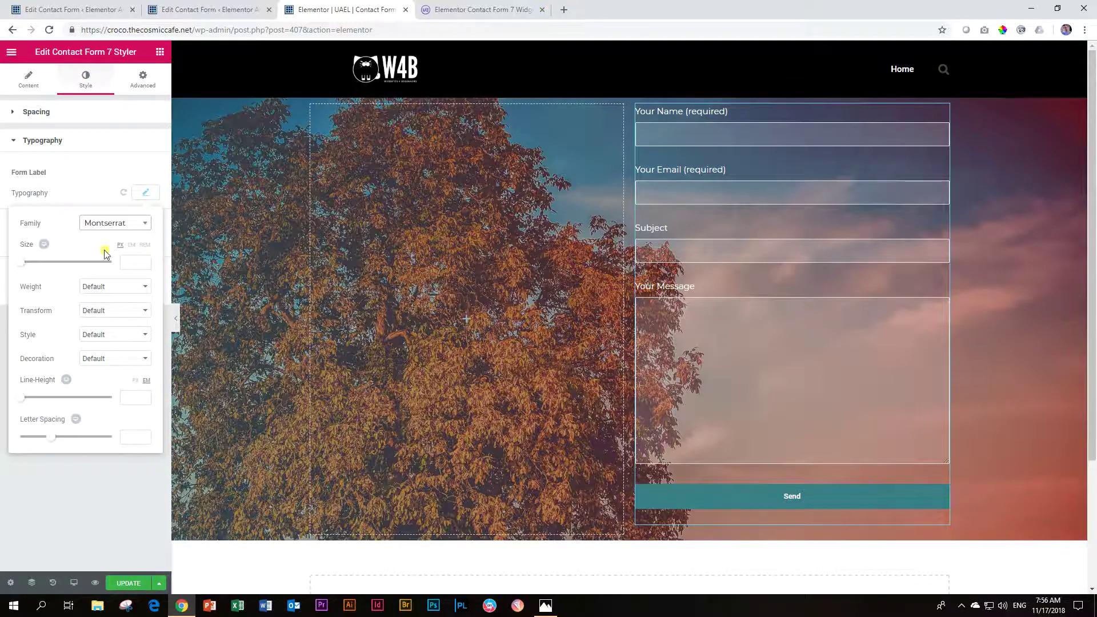
Step: Make the labels uppercase with line height 1 and letter spacing 2
{"action": "left_click", "coordinate": [145, 193]}
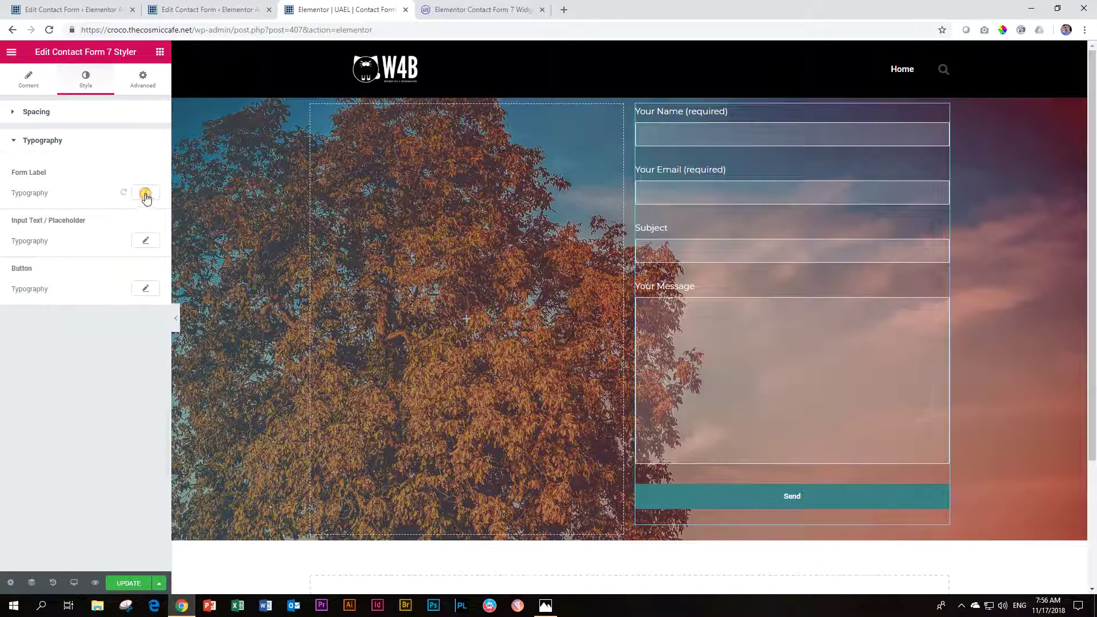
{"action": "left_click", "coordinate": [145, 193]}
{"action": "left_click", "coordinate": [93, 310]}
{"action": "left_click", "coordinate": [91, 331]}
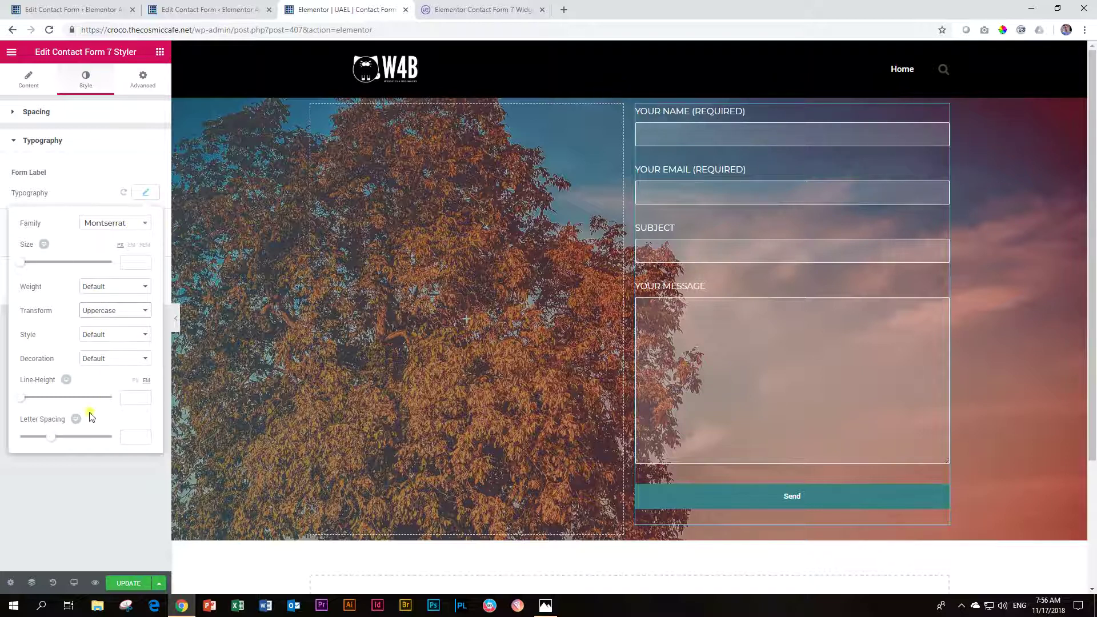
{"action": "left_click", "coordinate": [131, 396]}
{"action": "type", "text": "1"}
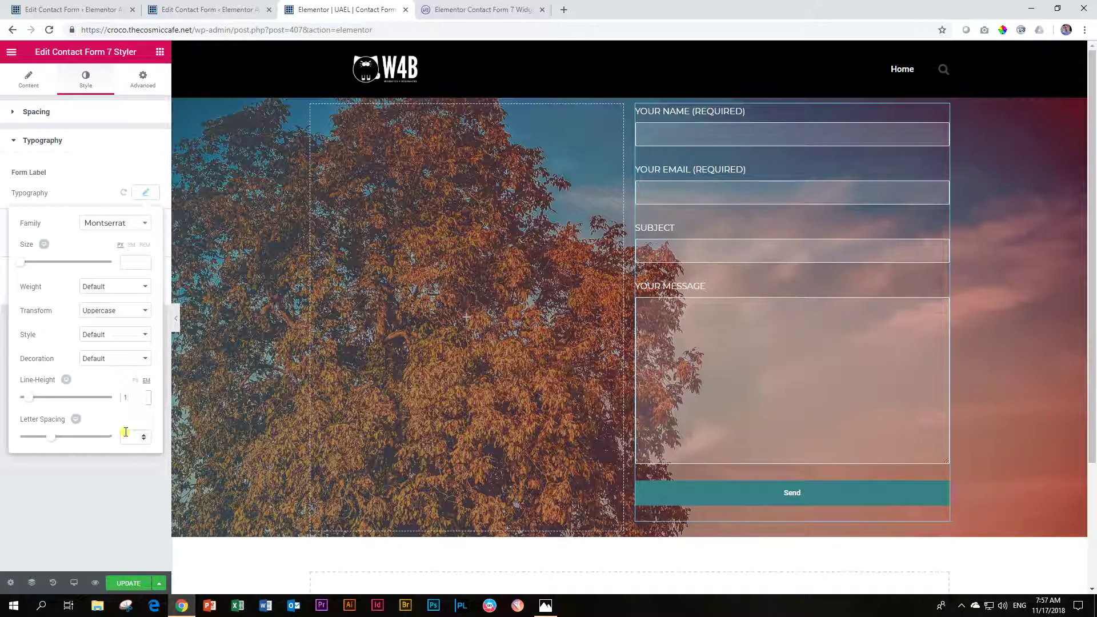
{"action": "type", "text": "1"}
{"action": "key", "text": "BackSpace"}
{"action": "type", "text": "2"}
{"action": "left_click", "coordinate": [114, 222]}
{"action": "left_click", "coordinate": [150, 194]}
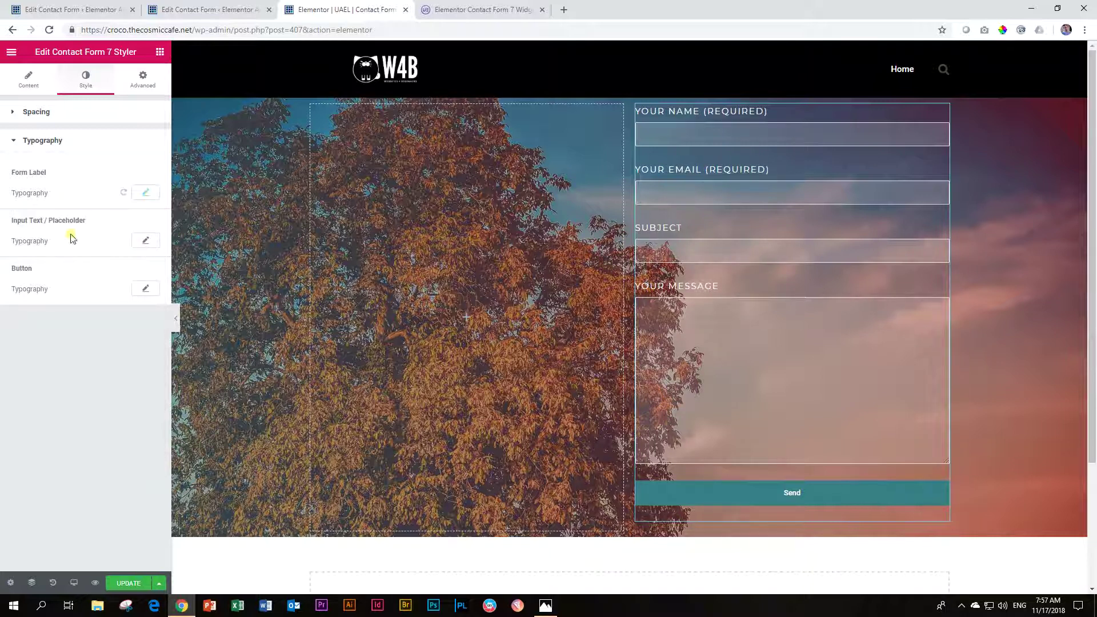
Step: Type a partial test name in the name field and set the input text font to Montserrat
{"action": "left_click", "coordinate": [679, 129]}
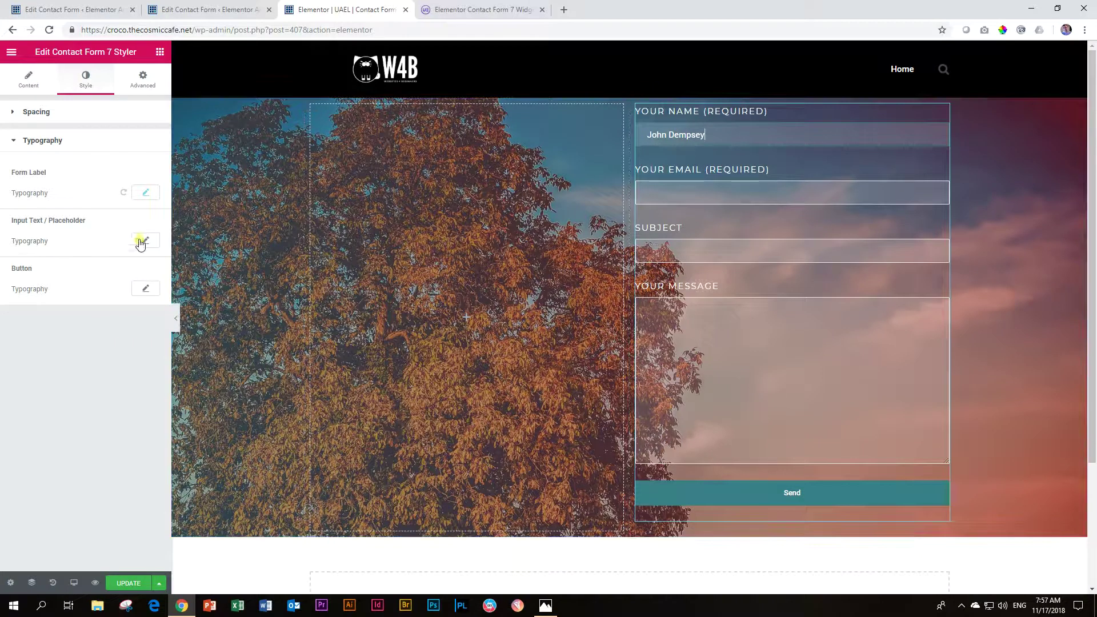
{"action": "left_click", "coordinate": [145, 241]}
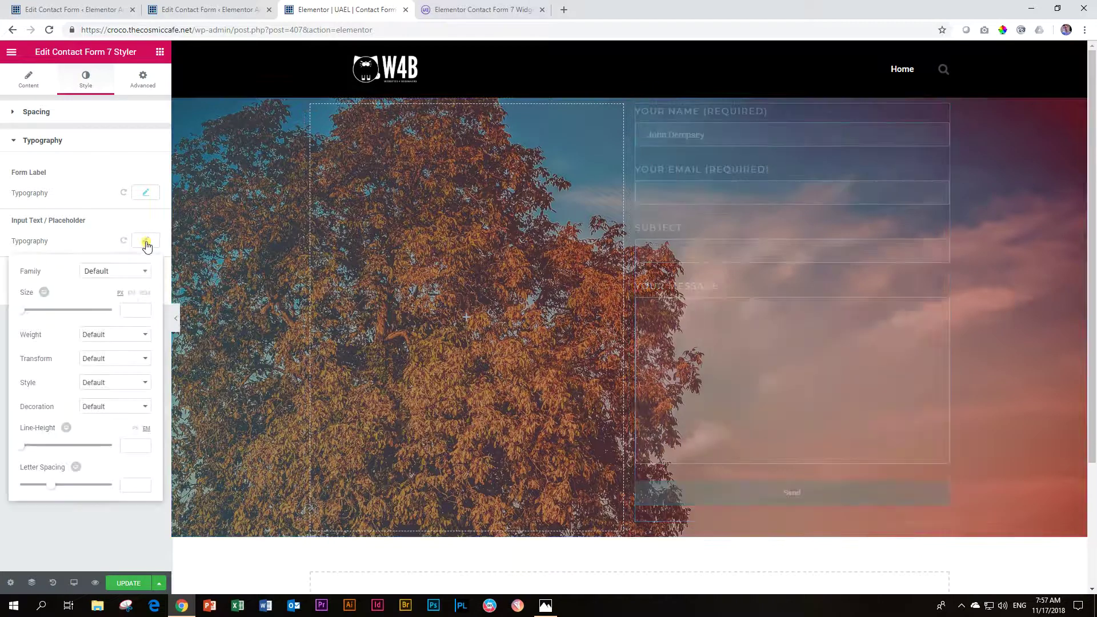
{"action": "left_click", "coordinate": [115, 273]}
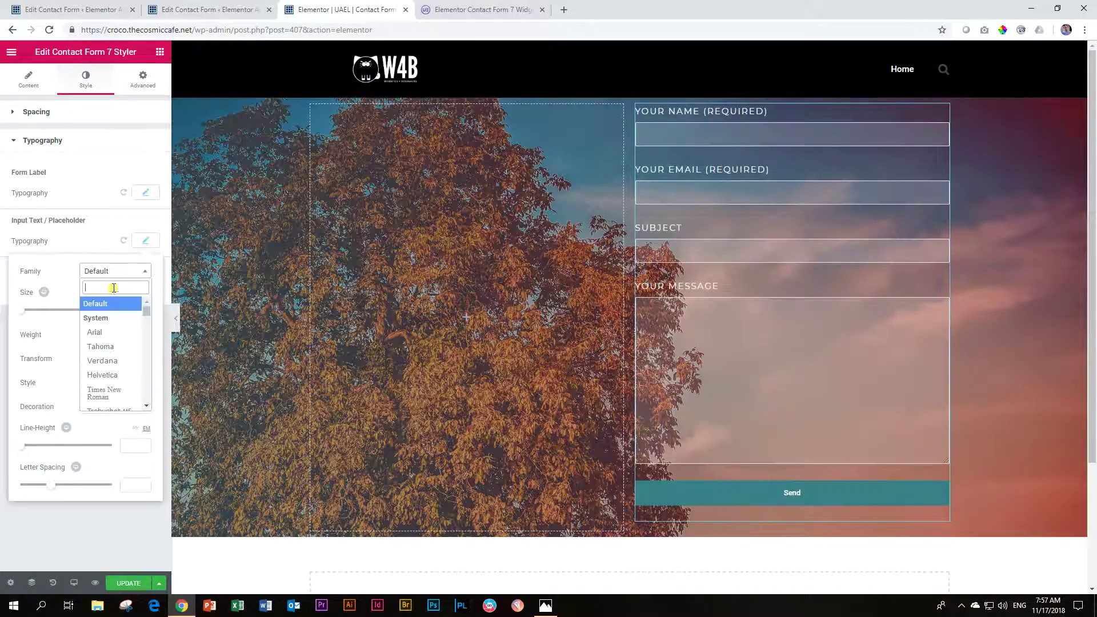
{"action": "type", "text": "monts"}
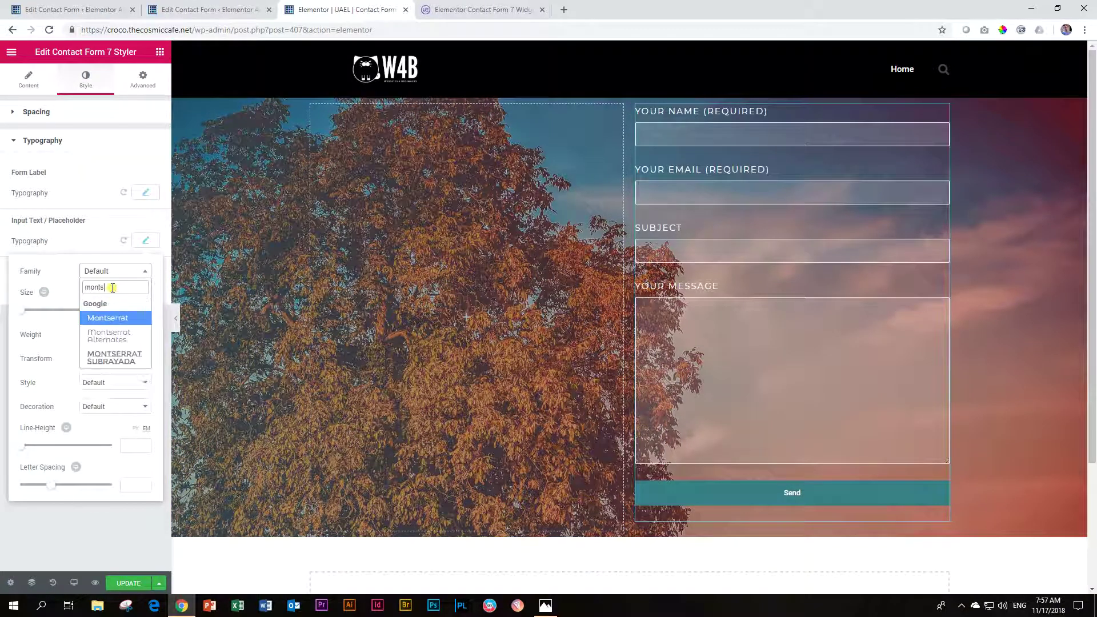
{"action": "type", "text": "er"}
{"action": "key", "text": "Return"}
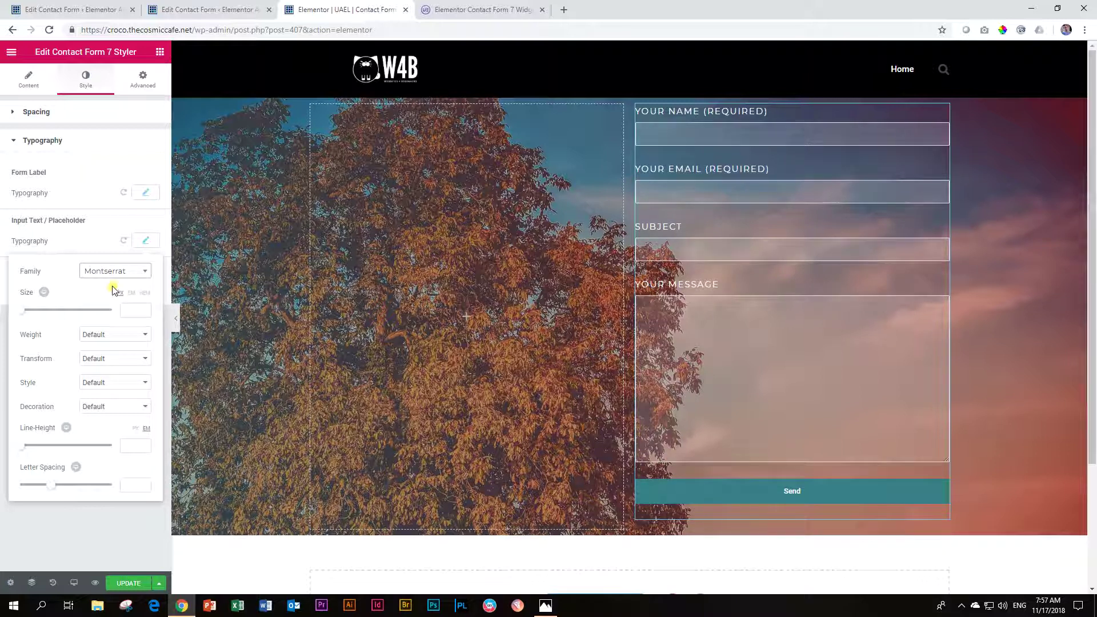
Step: Enter a test name in the Your Name field to check the Montserrat input text
{"action": "left_click", "coordinate": [144, 240]}
{"action": "left_click", "coordinate": [145, 245]}
{"action": "left_click", "coordinate": [145, 245]}
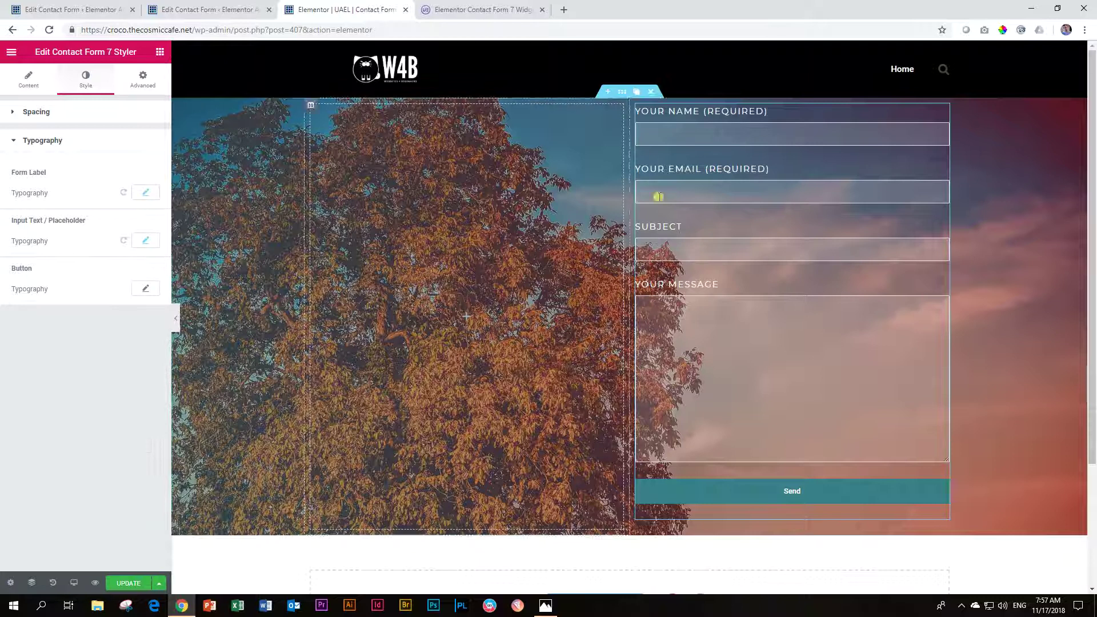
{"action": "left_click", "coordinate": [757, 137]}
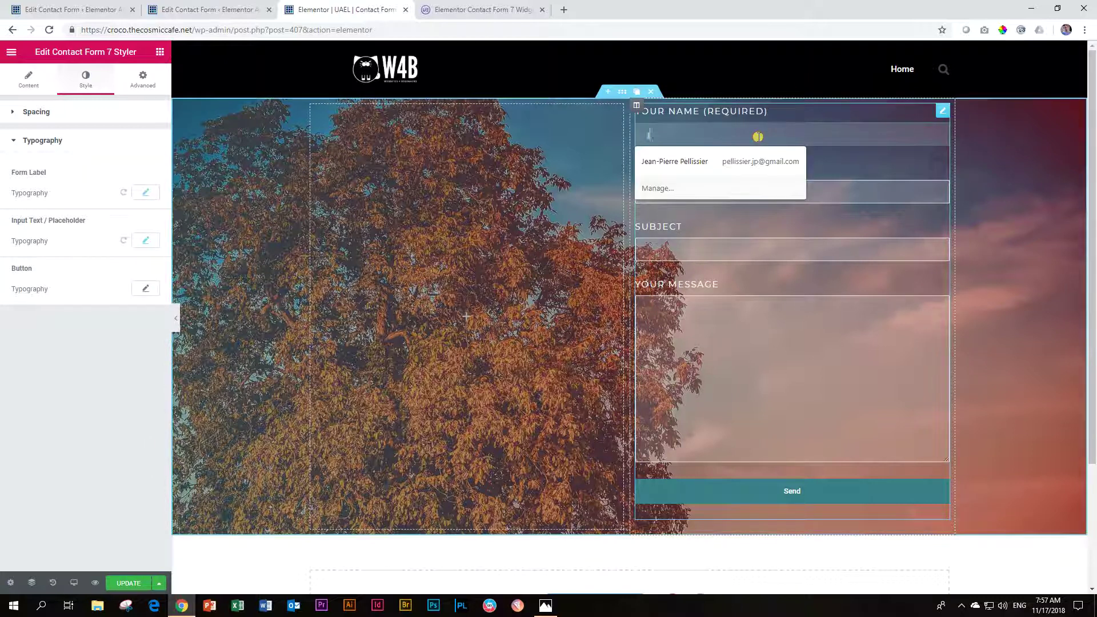
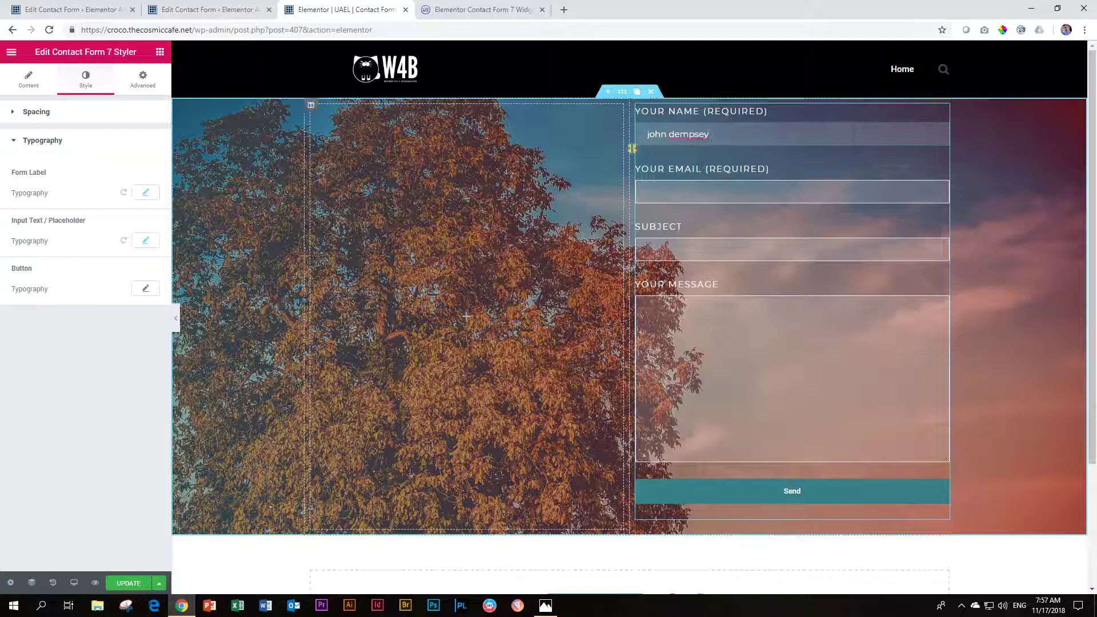
Step: Set the button text to Montserrat, size 21, weight 400
{"action": "left_click", "coordinate": [140, 290]}
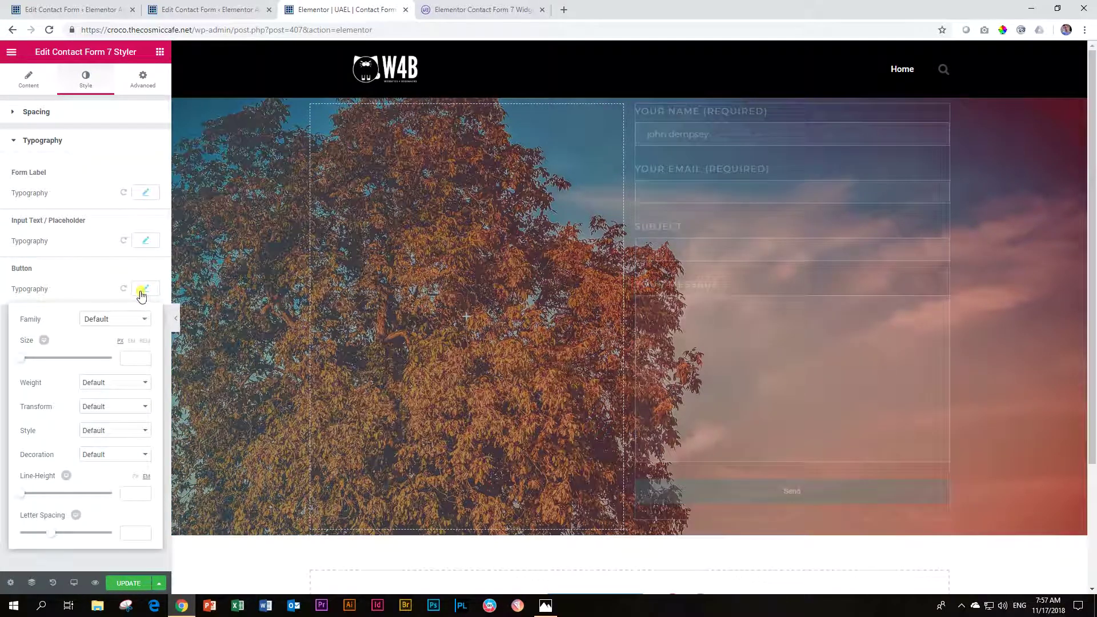
{"action": "left_click", "coordinate": [100, 319]}
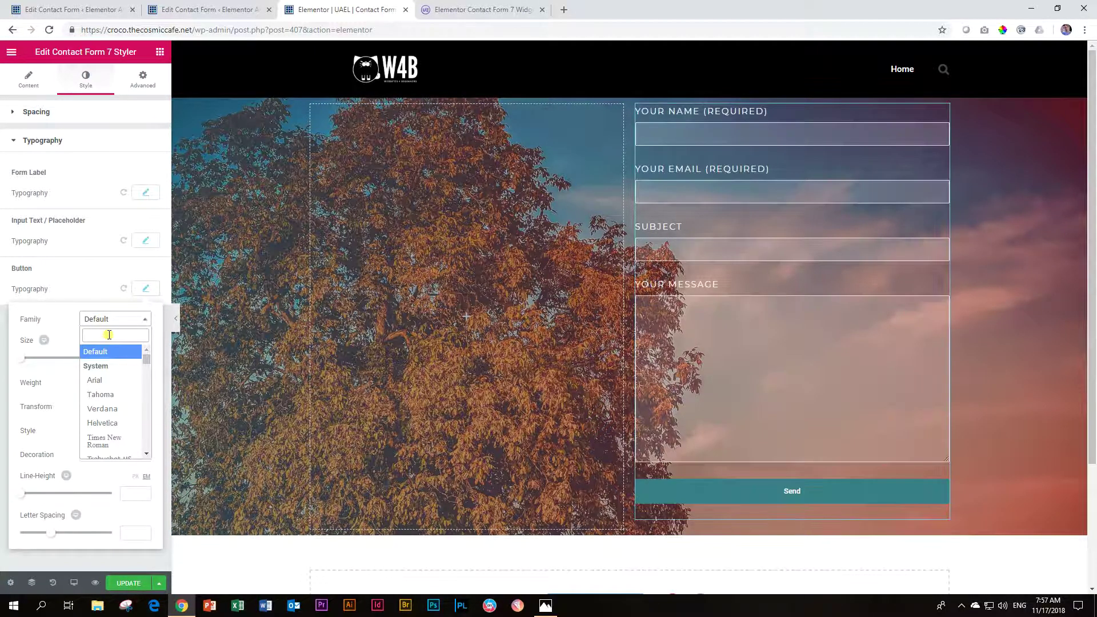
{"action": "type", "text": "montserrat"}
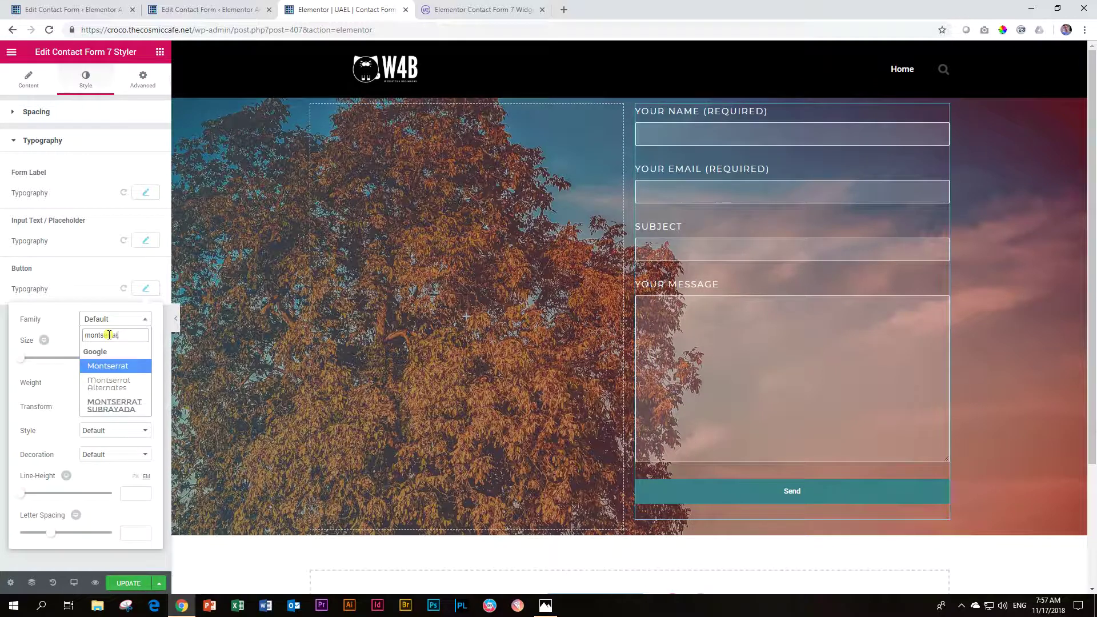
{"action": "left_click", "coordinate": [114, 366]}
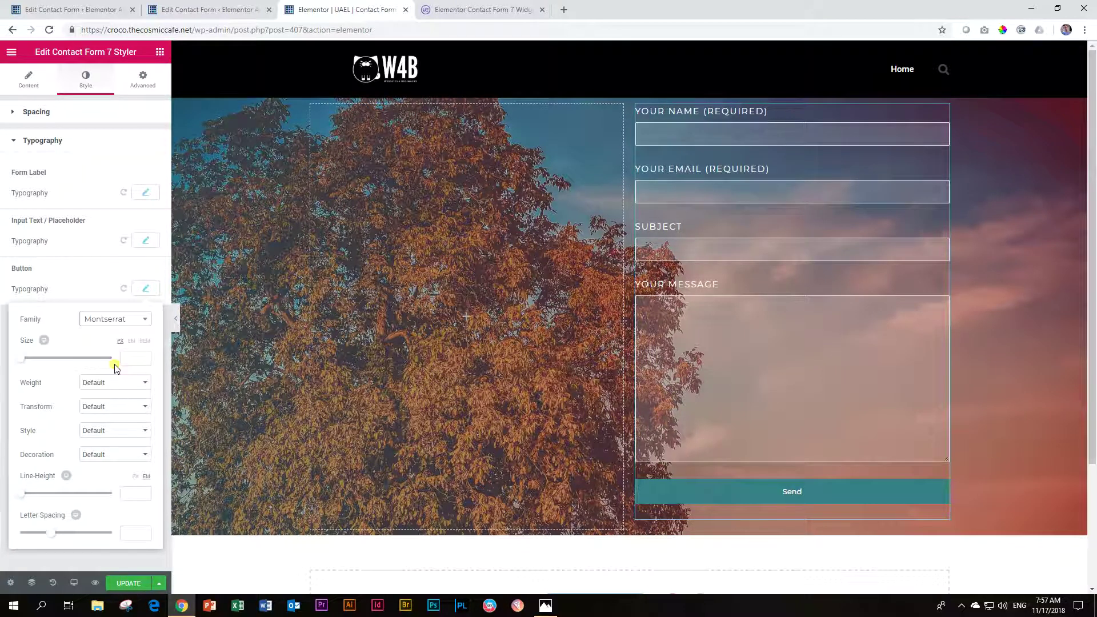
{"action": "left_click_drag", "start_coordinate": [22, 364], "coordinate": [29, 363]}
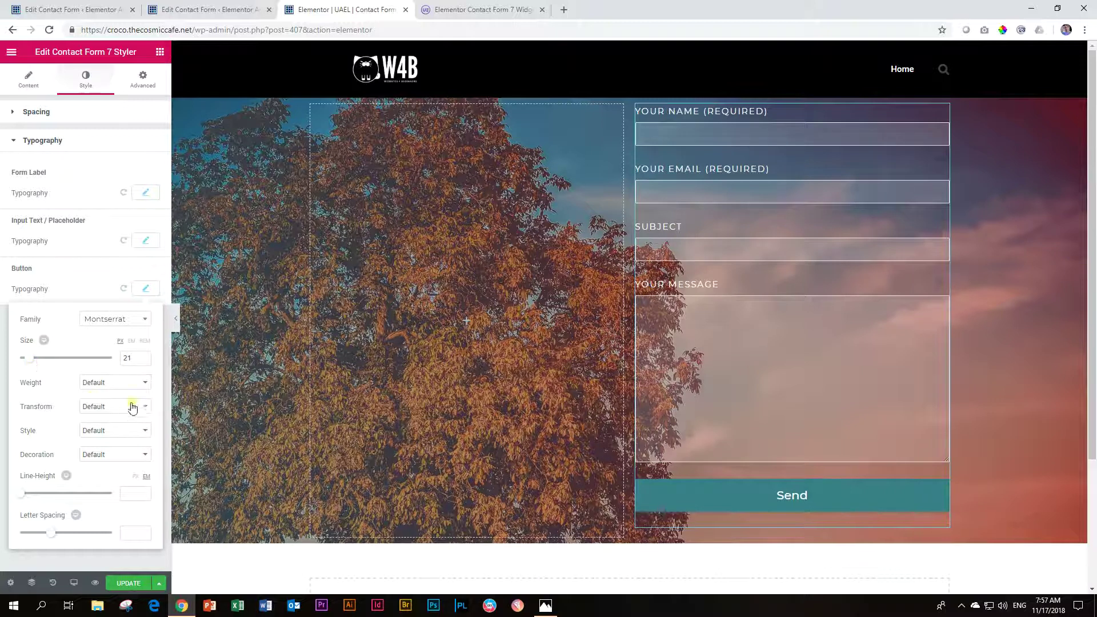
{"action": "left_click", "coordinate": [97, 386]}
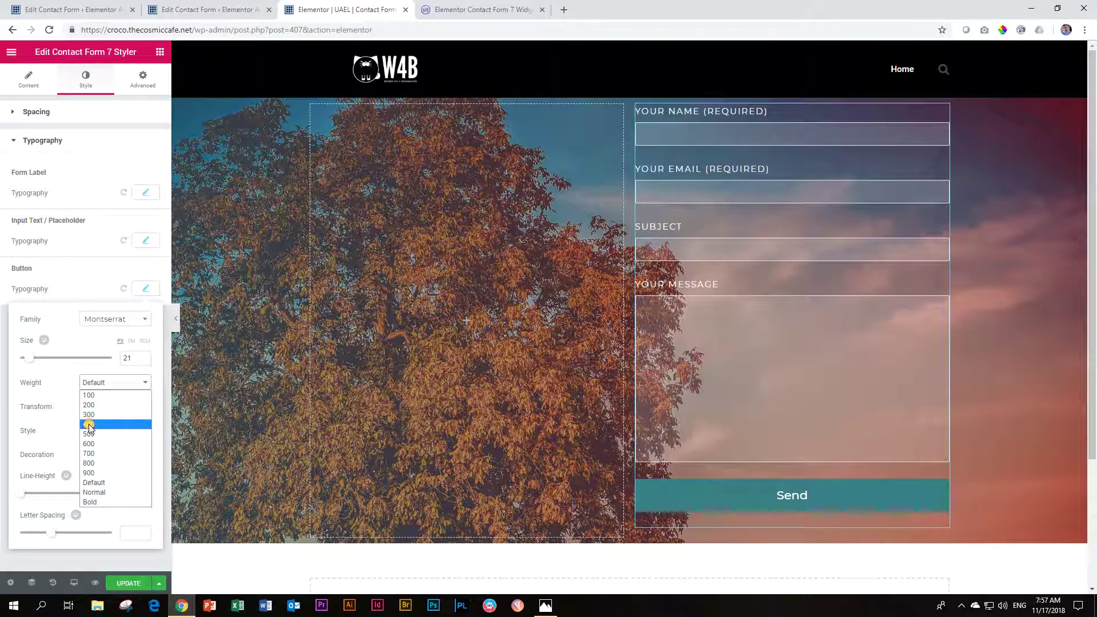
{"action": "left_click", "coordinate": [89, 424]}
Step: Make the button text uppercase with line height 1 and letter spacing 2
{"action": "left_click", "coordinate": [106, 407]}
{"action": "left_click", "coordinate": [97, 423]}
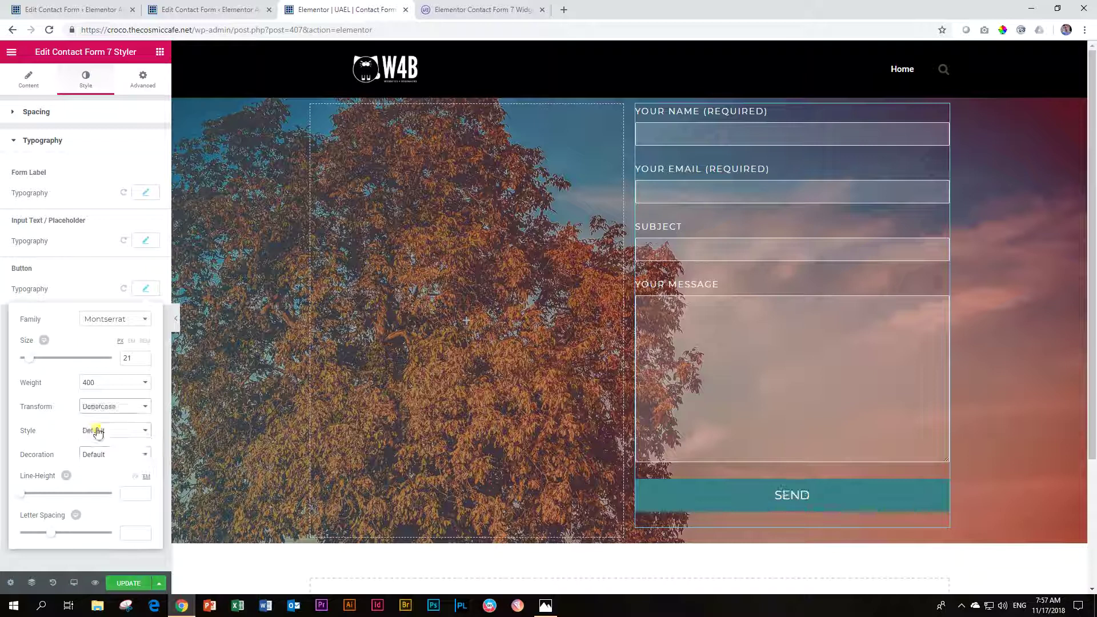
{"action": "left_click", "coordinate": [132, 493]}
{"action": "type", "text": "1"}
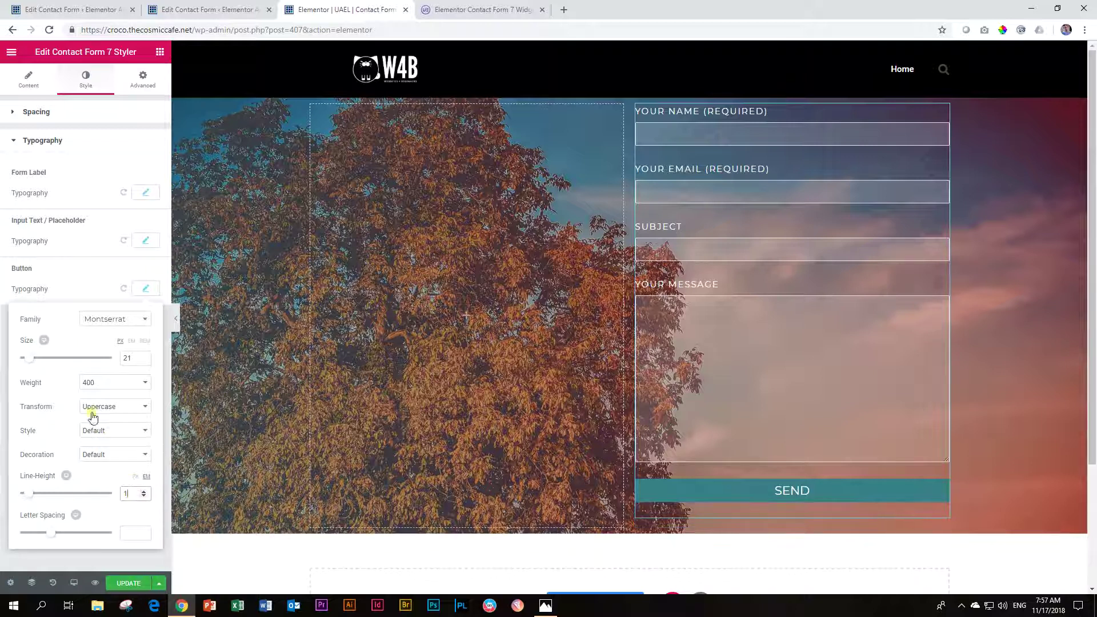
{"action": "left_click", "coordinate": [144, 290]}
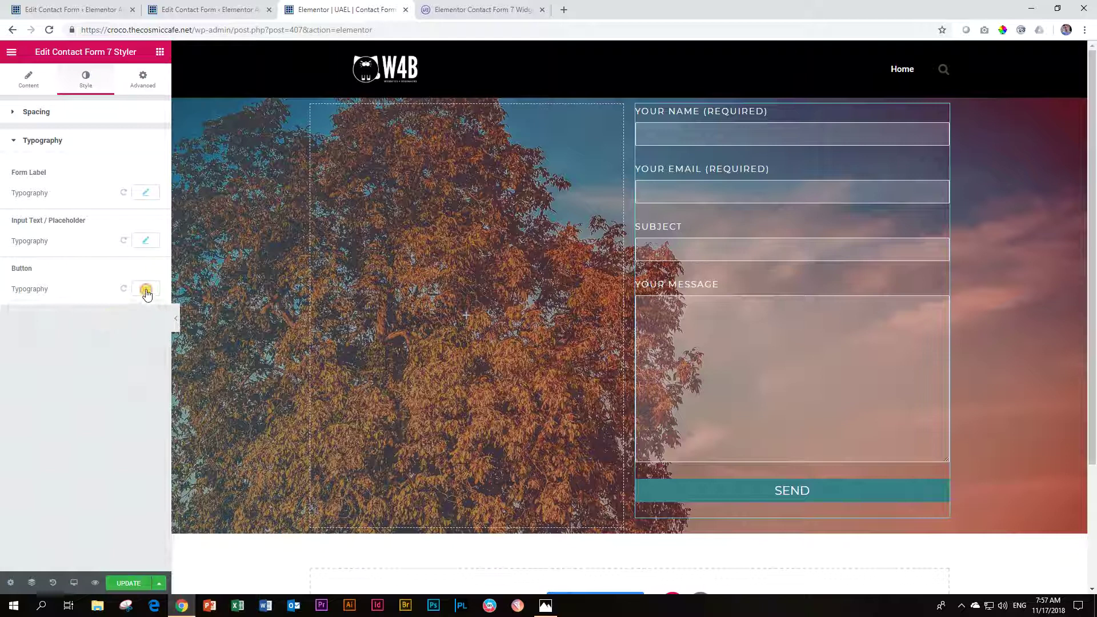
{"action": "left_click", "coordinate": [143, 289]}
{"action": "left_click", "coordinate": [134, 531]}
{"action": "type", "text": "2"}
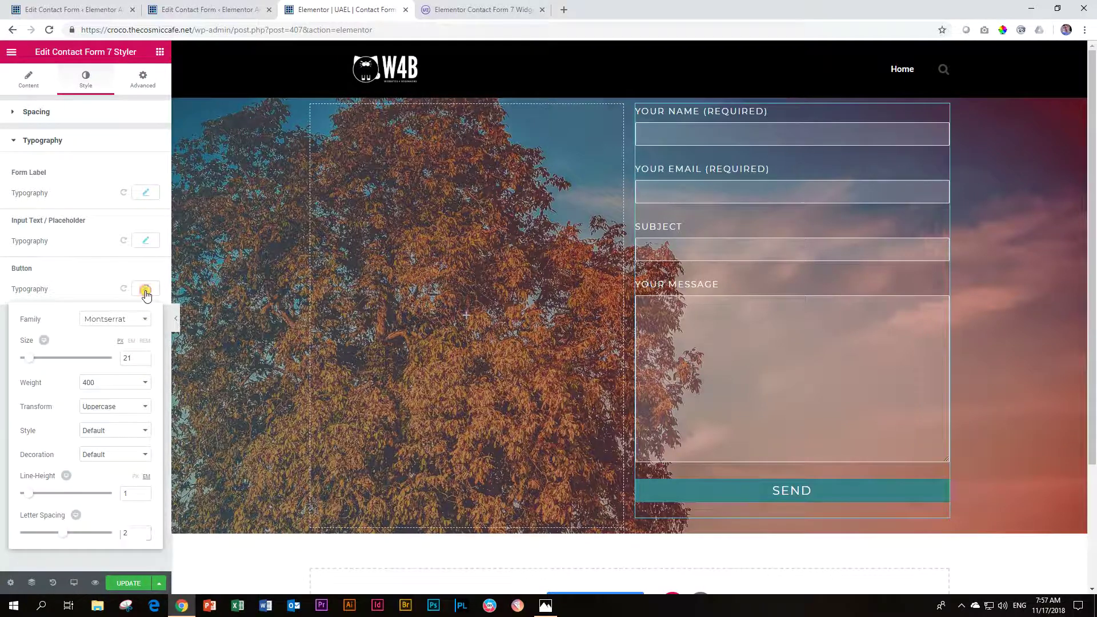
{"action": "left_click", "coordinate": [145, 289]}
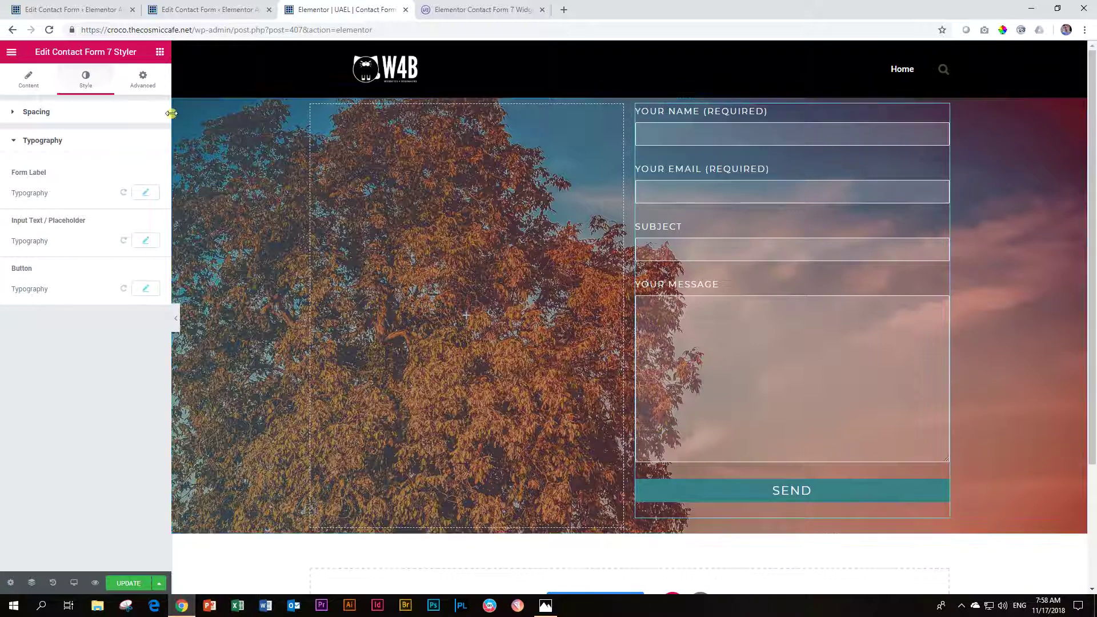
Step: Place a Heading widget above the form fields reading 'Contact Us'
{"action": "left_click", "coordinate": [160, 51]}
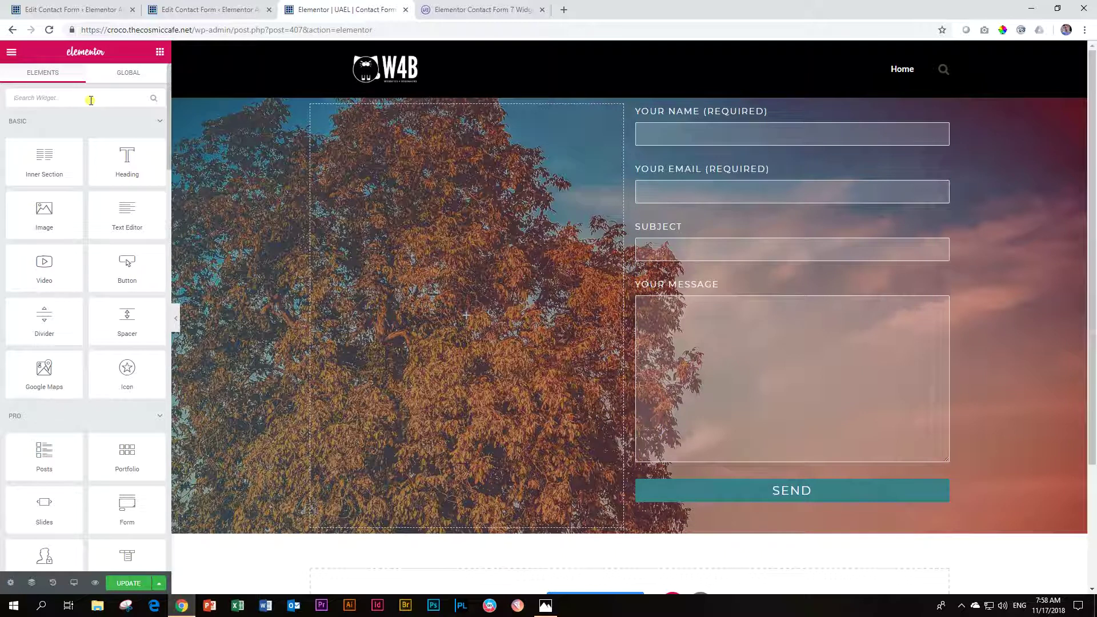
{"action": "type", "text": "header"}
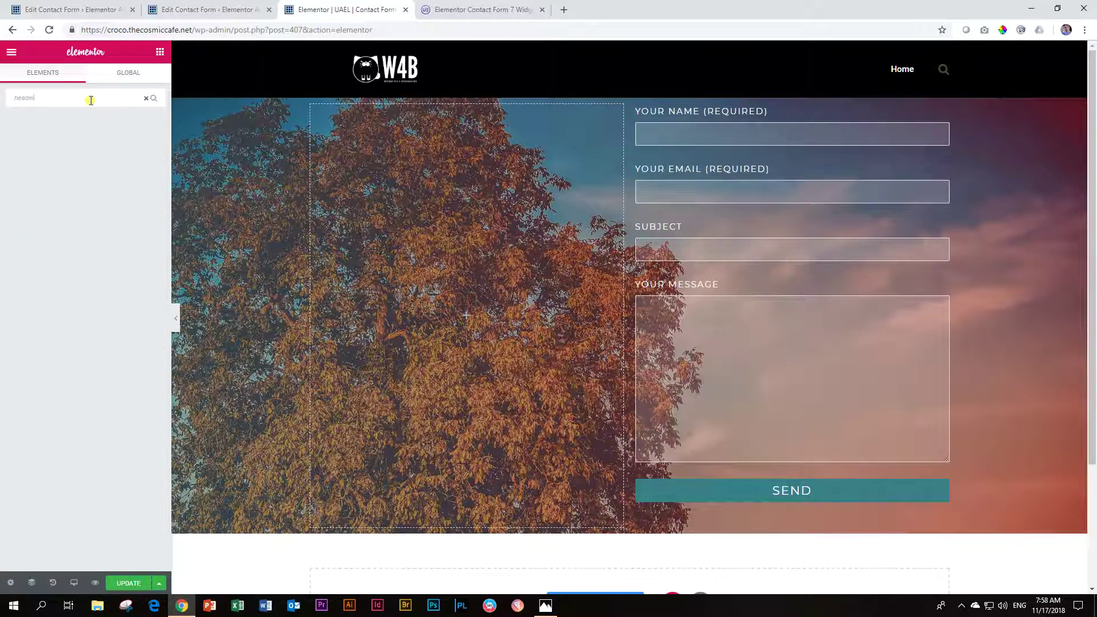
{"action": "key", "text": "BackSpace"}
{"action": "key", "text": "BackSpace"}
{"action": "left_click_drag", "start_coordinate": [6, 123], "coordinate": [724, 107]}
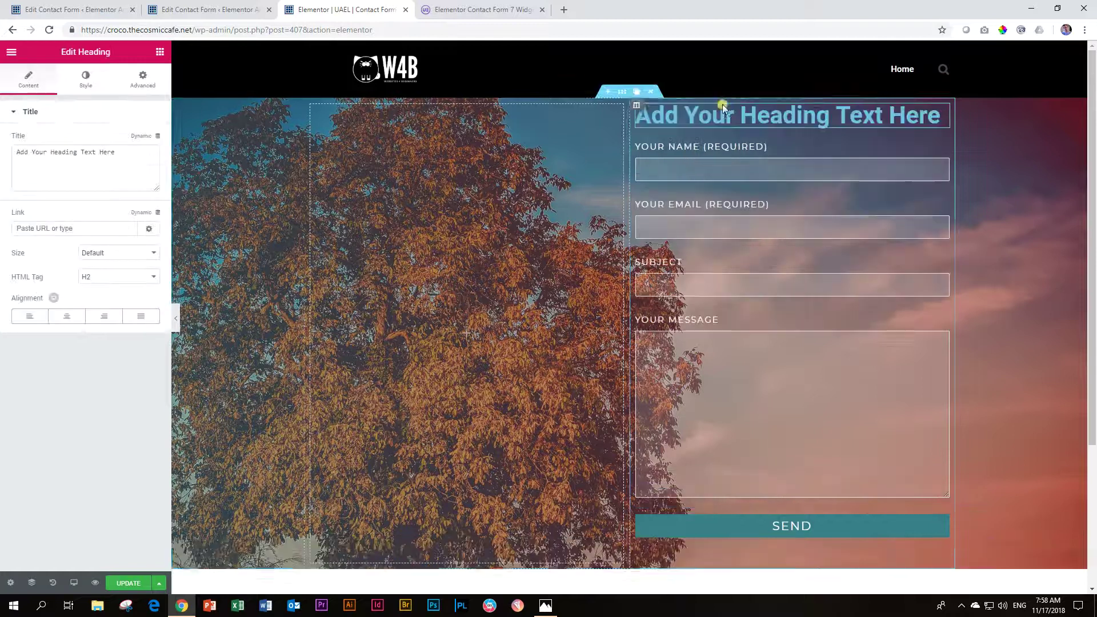
{"action": "left_click_drag", "start_coordinate": [122, 150], "coordinate": [1, 132]}
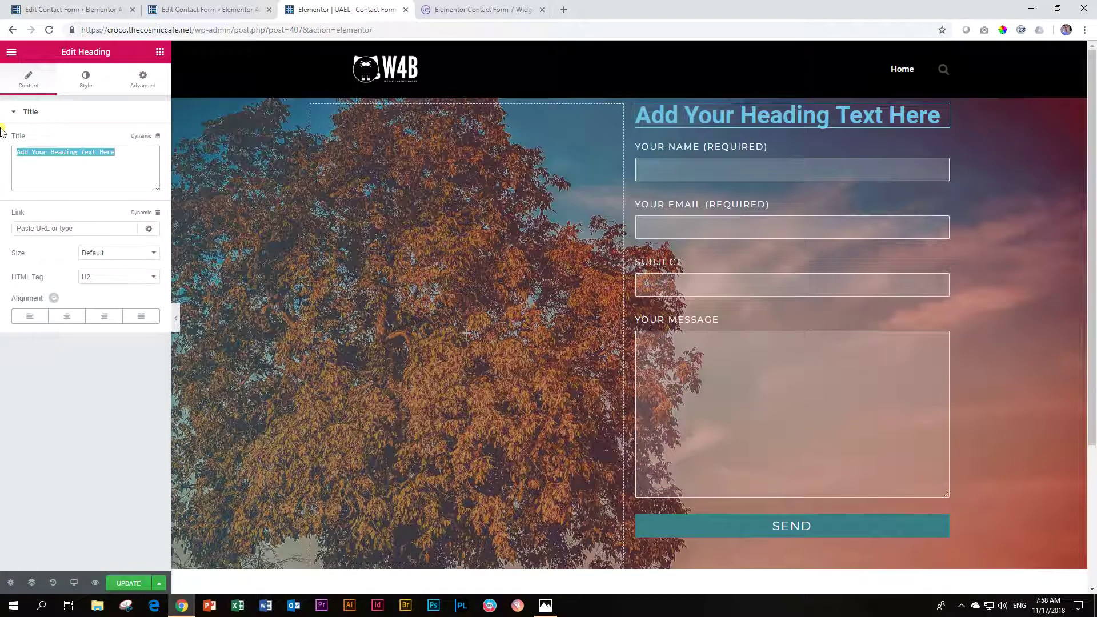
{"action": "type", "text": "Cotn"}
{"action": "type", "text": "a"}
{"action": "key", "text": "BackSpace"}
{"action": "key", "text": "BackSpace"}
{"action": "key", "text": "BackSpace"}
{"action": "type", "text": "ntact Us"}
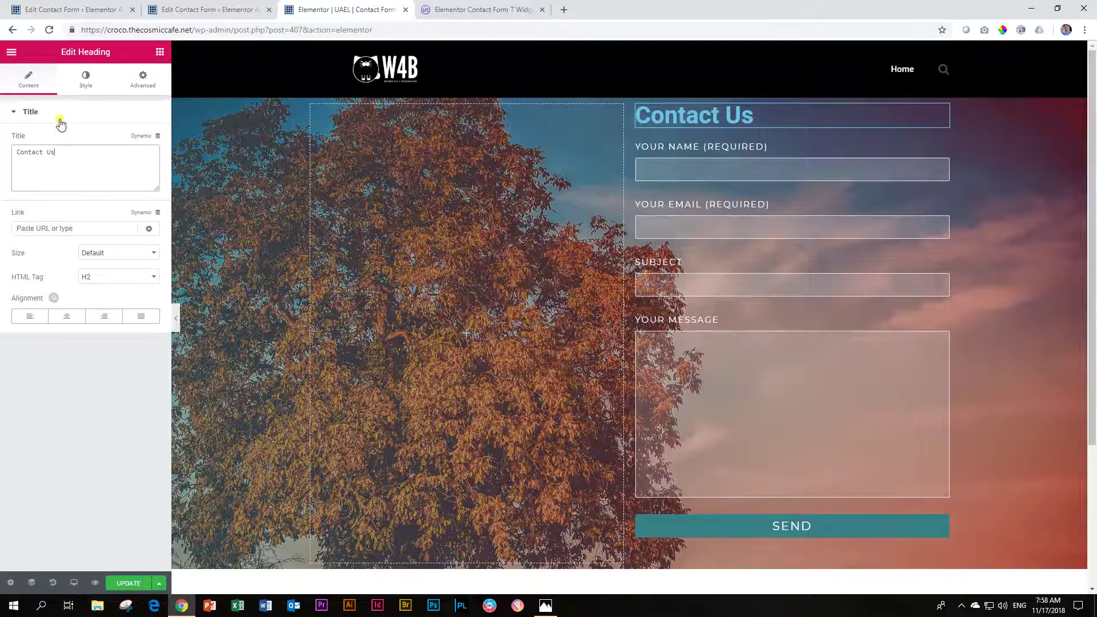
Step: Make the Contact Us heading white in the Montserrat font
{"action": "left_click", "coordinate": [85, 80]}
{"action": "left_click", "coordinate": [140, 141]}
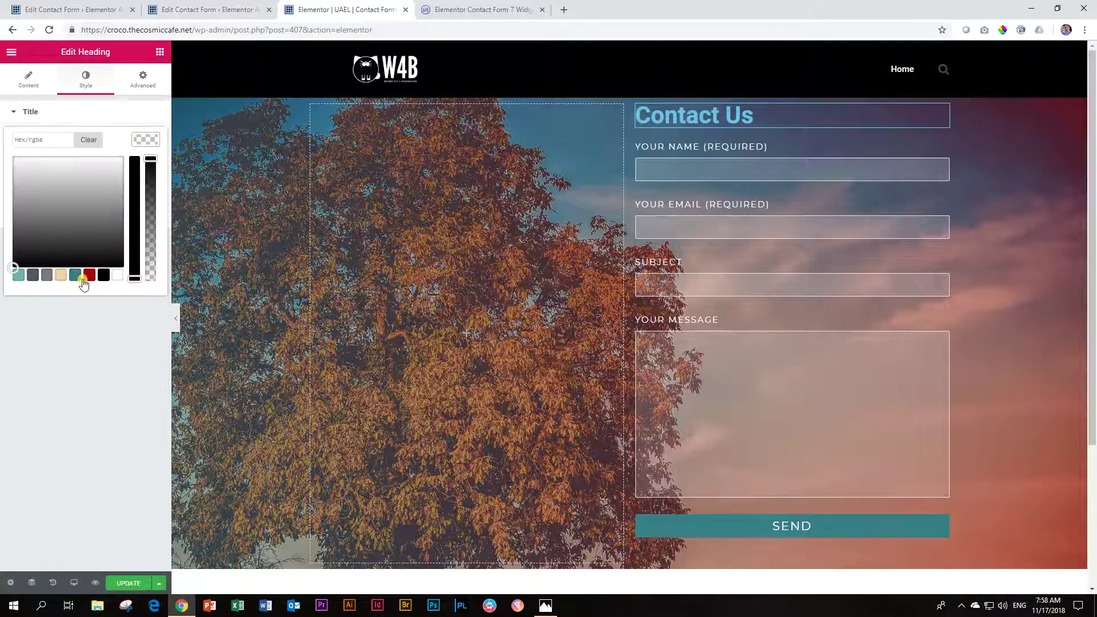
{"action": "left_click", "coordinate": [117, 275]}
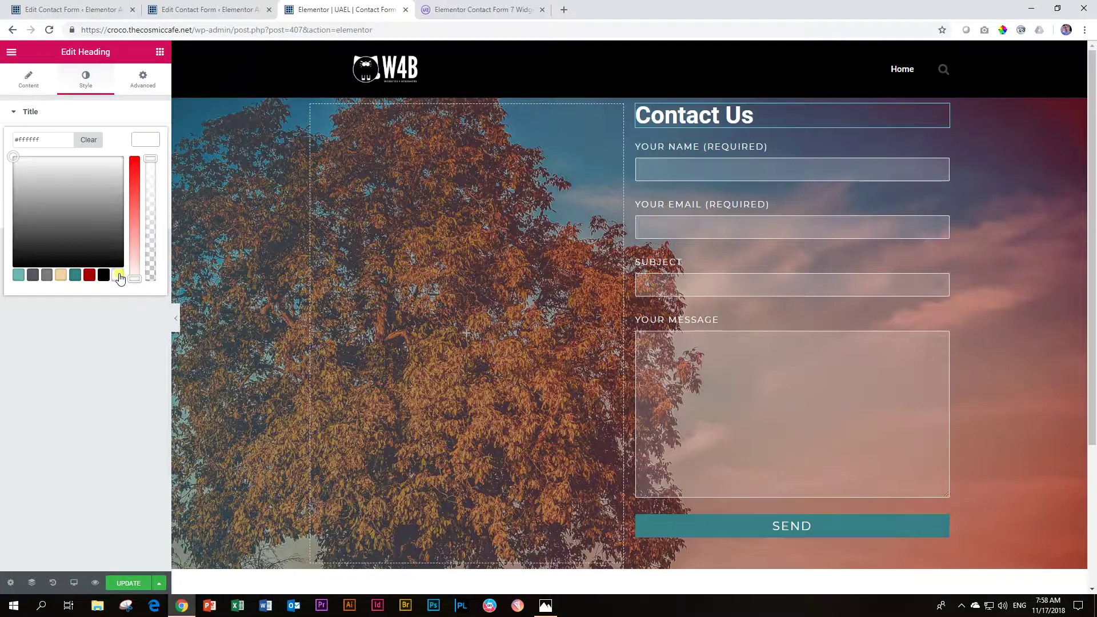
{"action": "left_click", "coordinate": [137, 143]}
{"action": "left_click", "coordinate": [148, 166]}
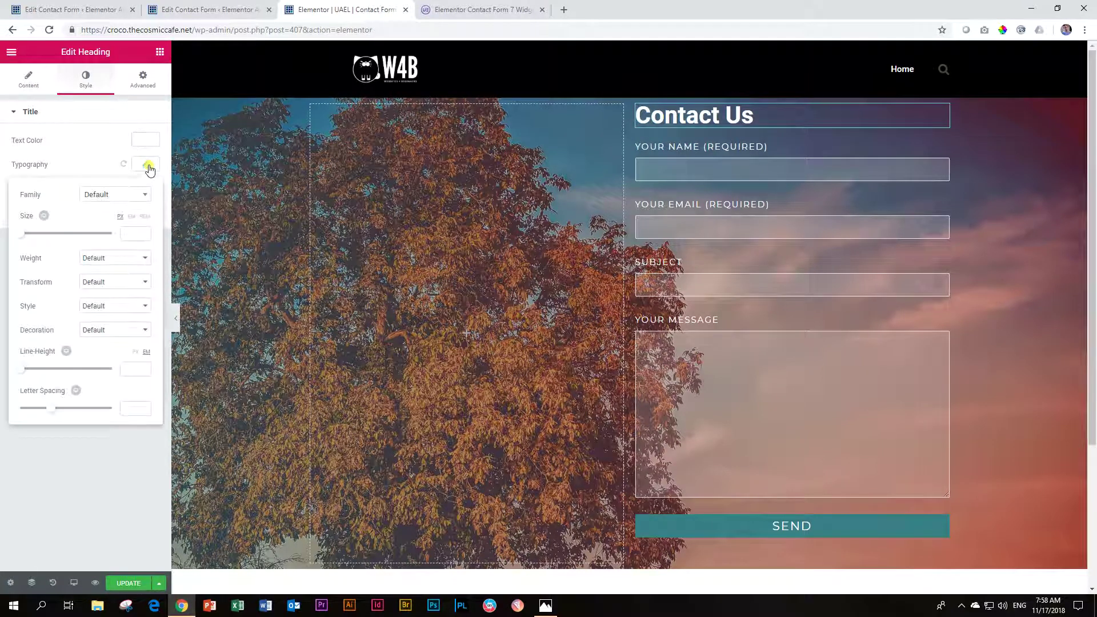
{"action": "left_click", "coordinate": [131, 195]}
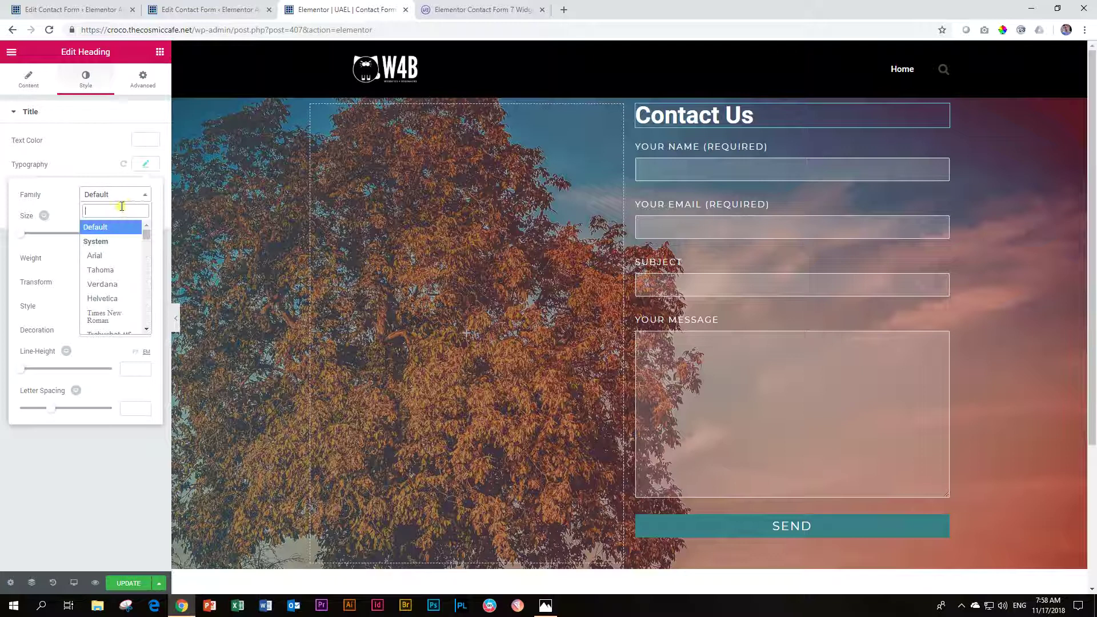
{"action": "type", "text": "montserrat"}
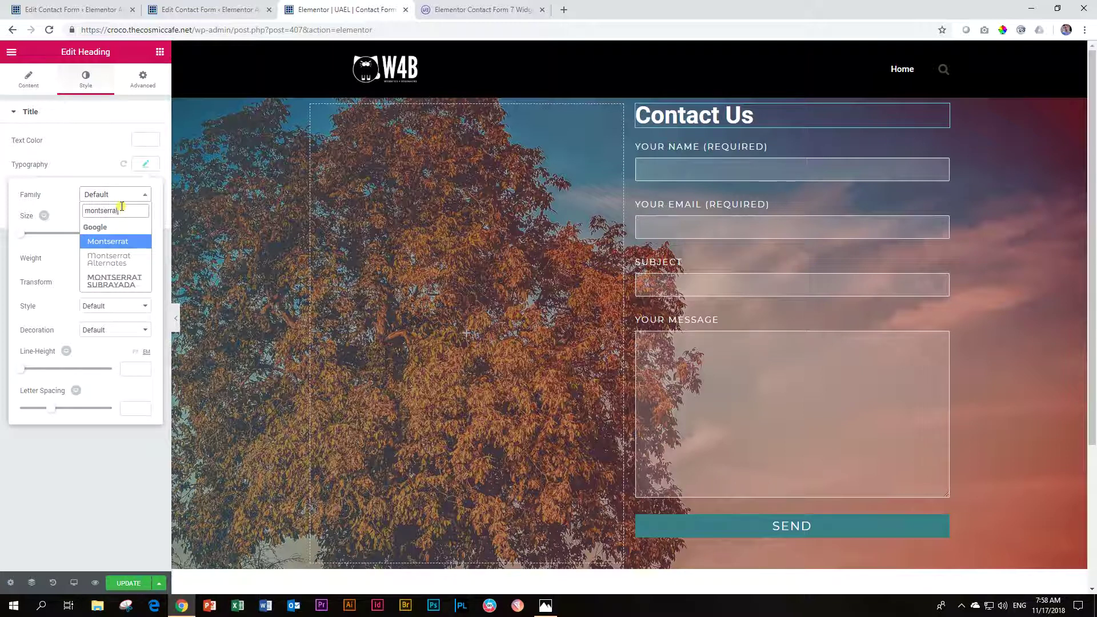
{"action": "key", "text": "Return"}
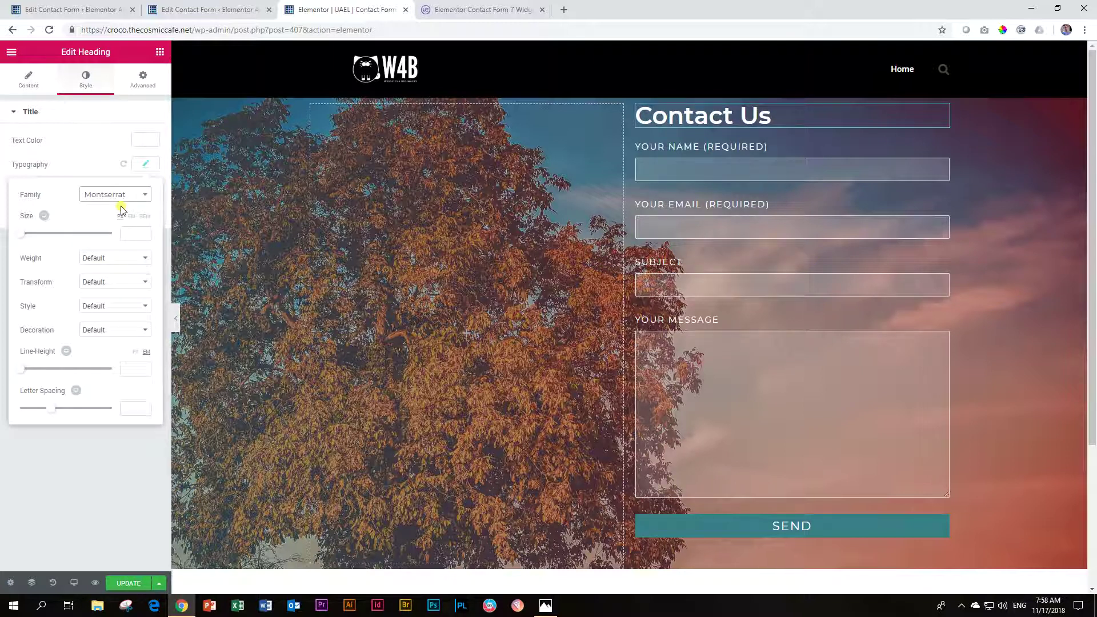
{"action": "left_click", "coordinate": [147, 166]}
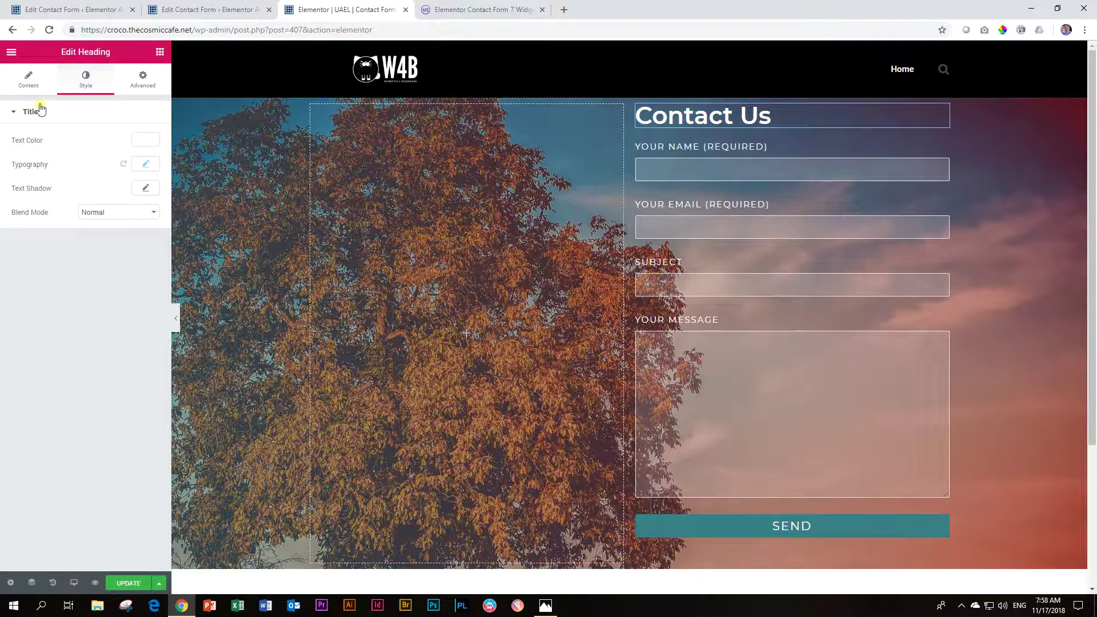
Step: Add a Spacer above the heading and reduce its space from 50 to 10
{"action": "left_click", "coordinate": [160, 52]}
{"action": "left_click_drag", "start_coordinate": [123, 314], "coordinate": [685, 112]}
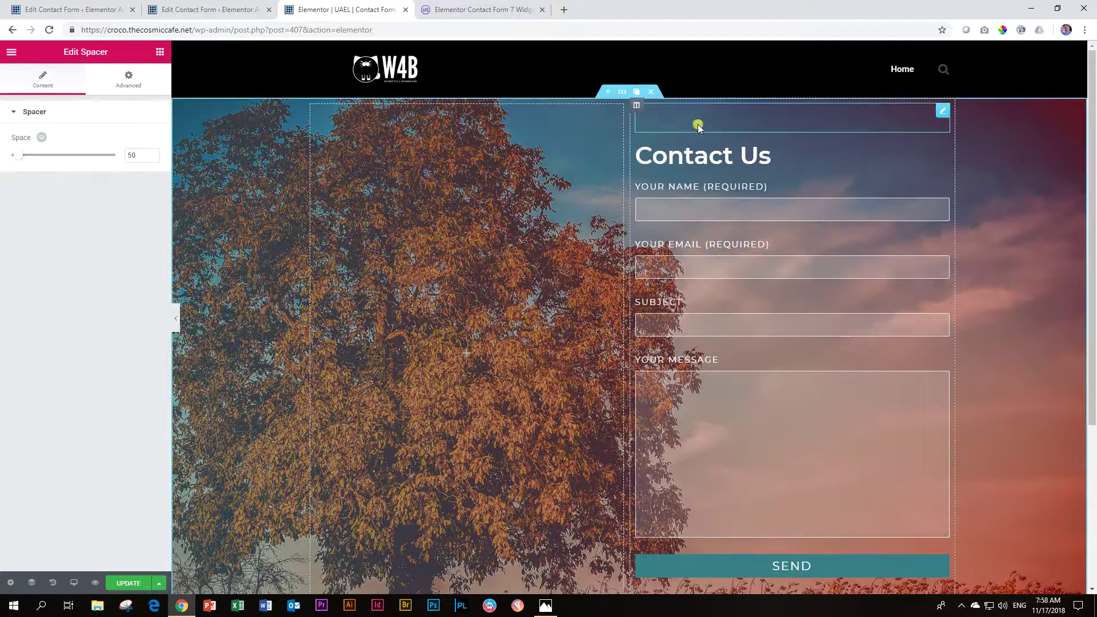
{"action": "left_click_drag", "start_coordinate": [16, 154], "coordinate": [9, 154]}
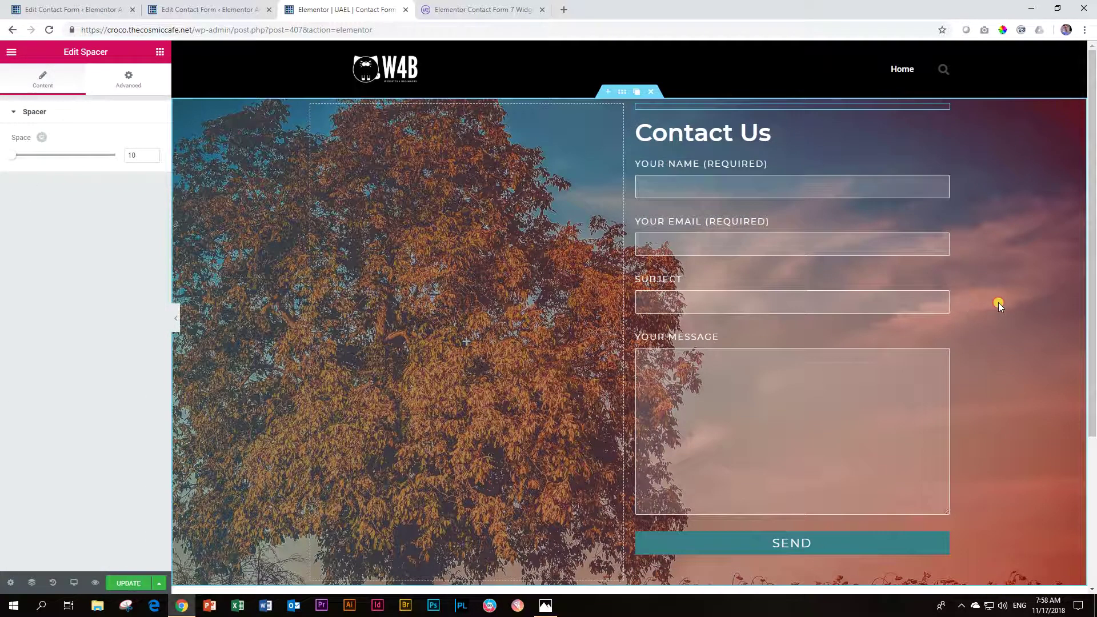
{"action": "scroll", "coordinate": [563, 496], "scroll_direction": "down", "scroll_amount": 2}
{"action": "scroll", "coordinate": [573, 213], "scroll_direction": "up", "scroll_amount": 2}
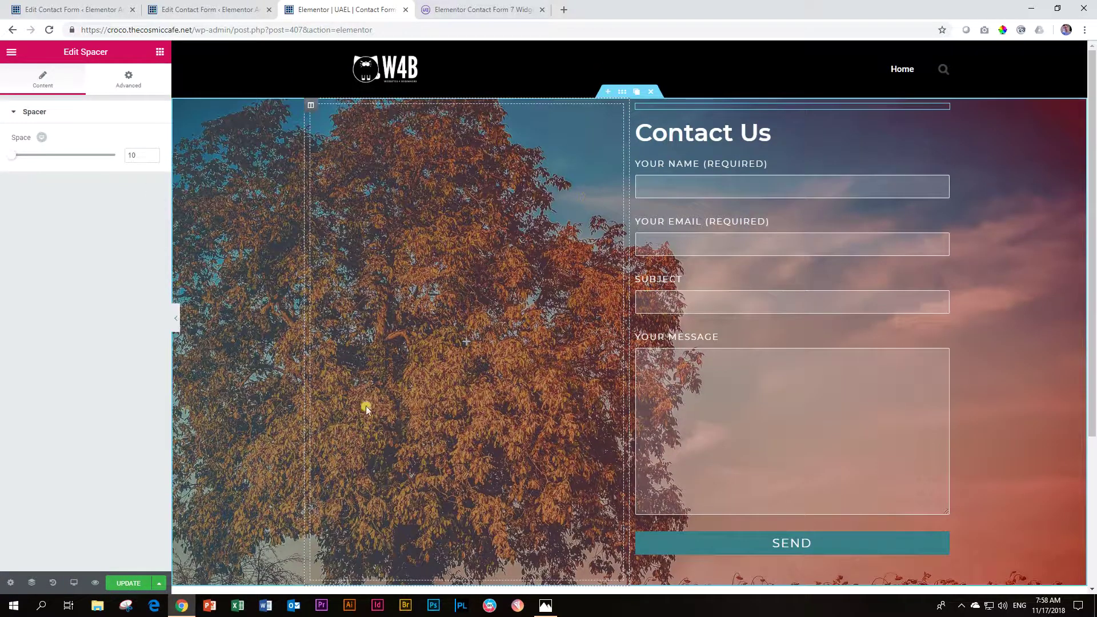
Step: Save the page, preview it in a new tab to check the empty-form errors, and return to the editor
{"action": "left_click", "coordinate": [112, 584]}
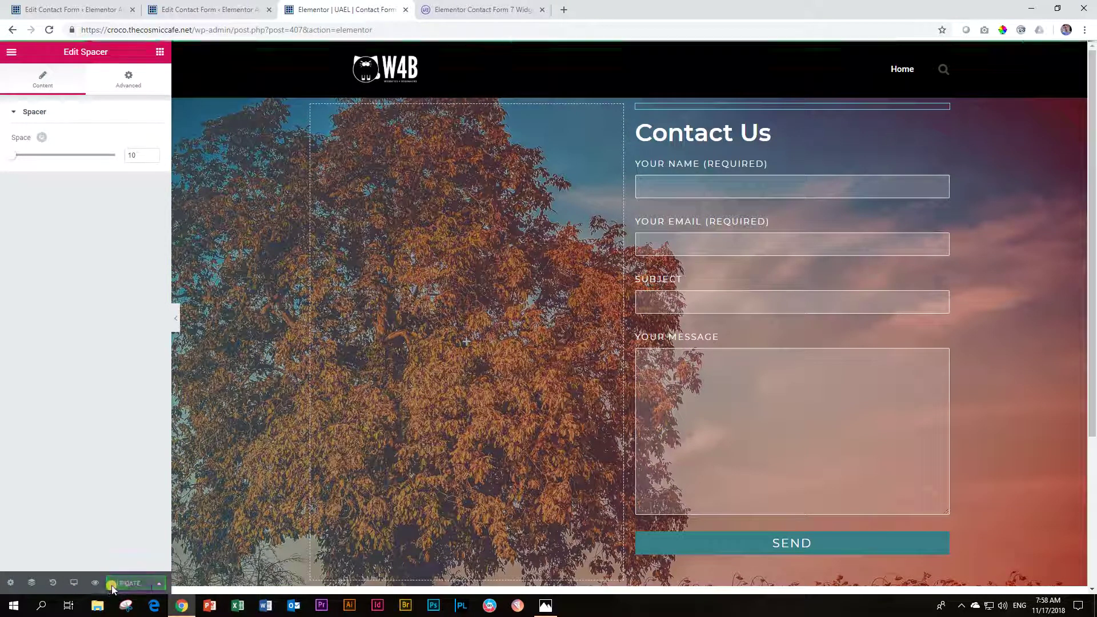
{"action": "left_click", "coordinate": [95, 583]}
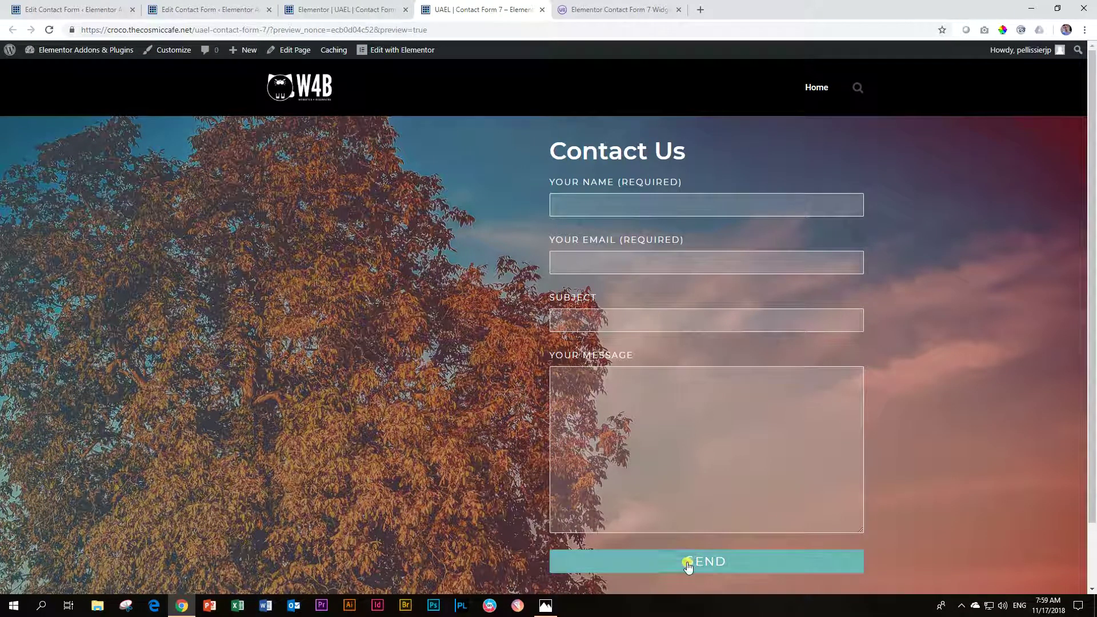
{"action": "scroll", "coordinate": [708, 560], "scroll_direction": "down", "scroll_amount": 1}
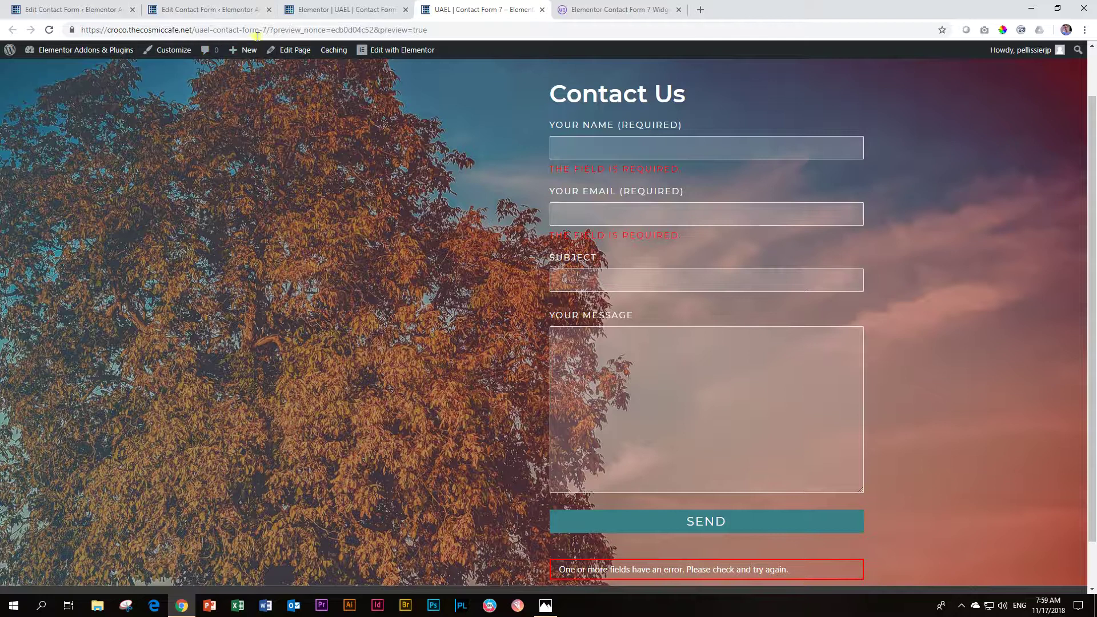
{"action": "left_click", "coordinate": [298, 10]}
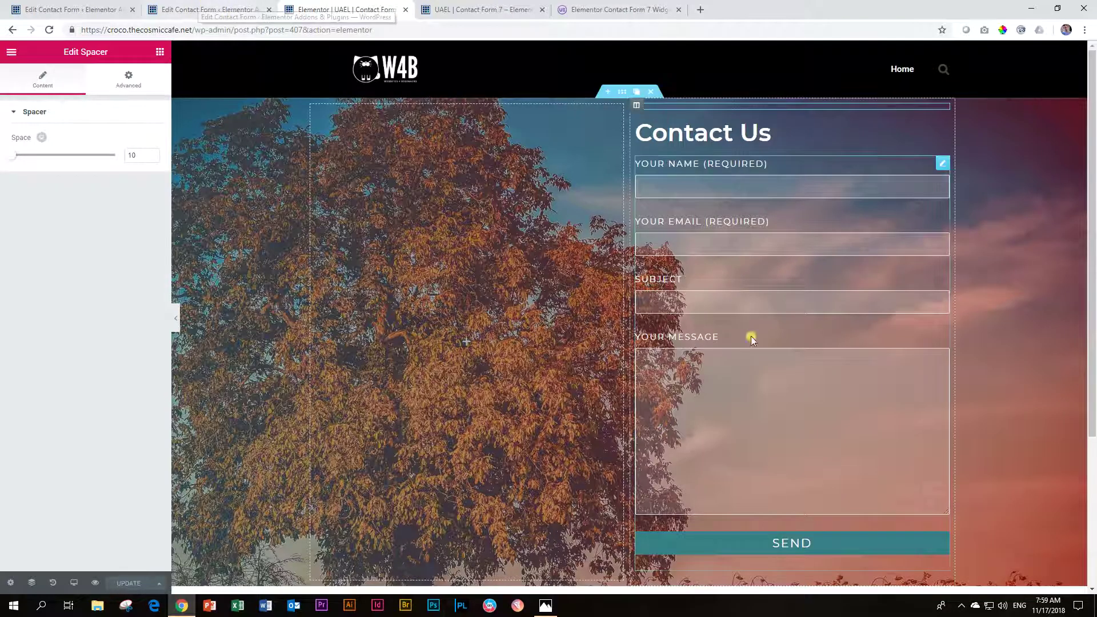
Step: In the form's Success / Error Message settings, make the error message background red
{"action": "left_click", "coordinate": [816, 153]}
{"action": "left_click", "coordinate": [74, 83]}
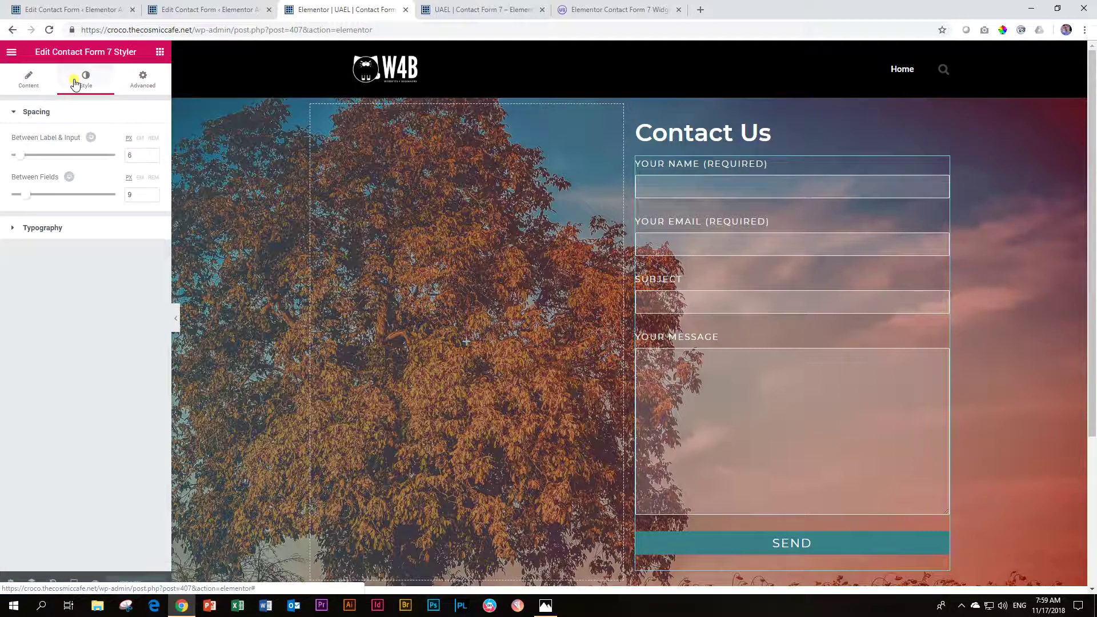
{"action": "left_click", "coordinate": [35, 86]}
{"action": "scroll", "coordinate": [70, 330], "scroll_direction": "down", "scroll_amount": 1}
{"action": "scroll", "coordinate": [20, 201], "scroll_direction": "up", "scroll_amount": 1}
{"action": "left_click", "coordinate": [33, 111]}
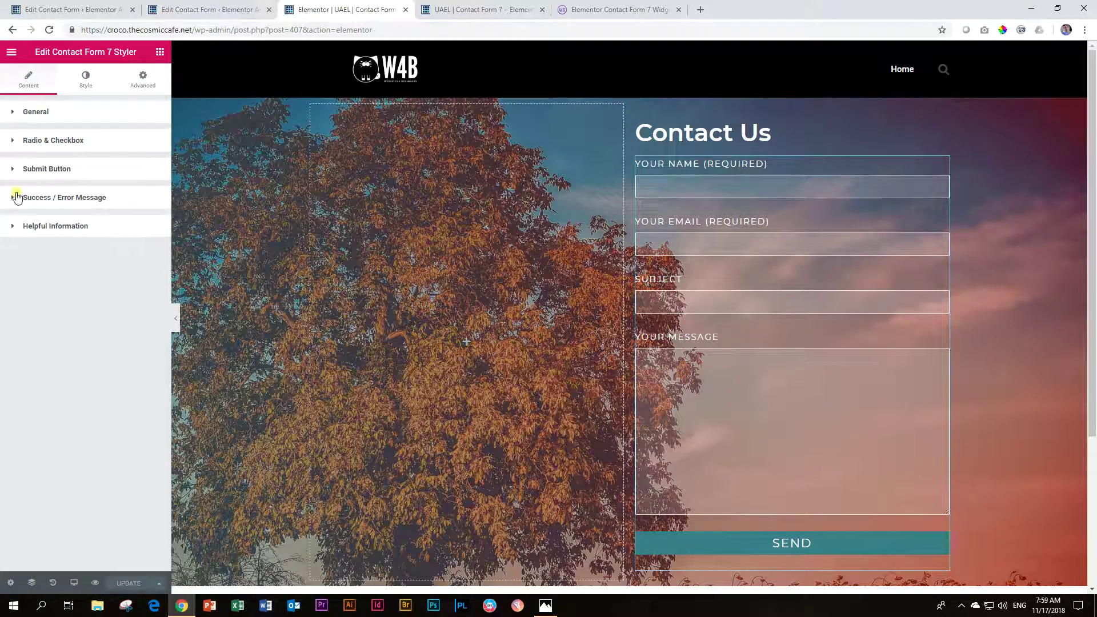
{"action": "left_click", "coordinate": [43, 199]}
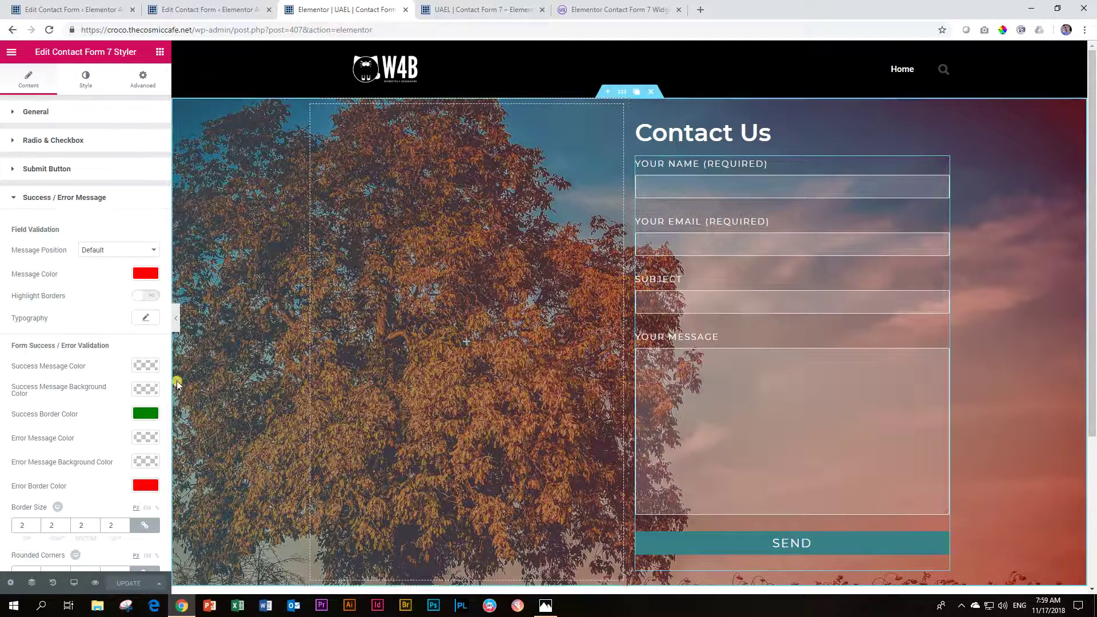
{"action": "scroll", "coordinate": [32, 351], "scroll_direction": "down", "scroll_amount": 2}
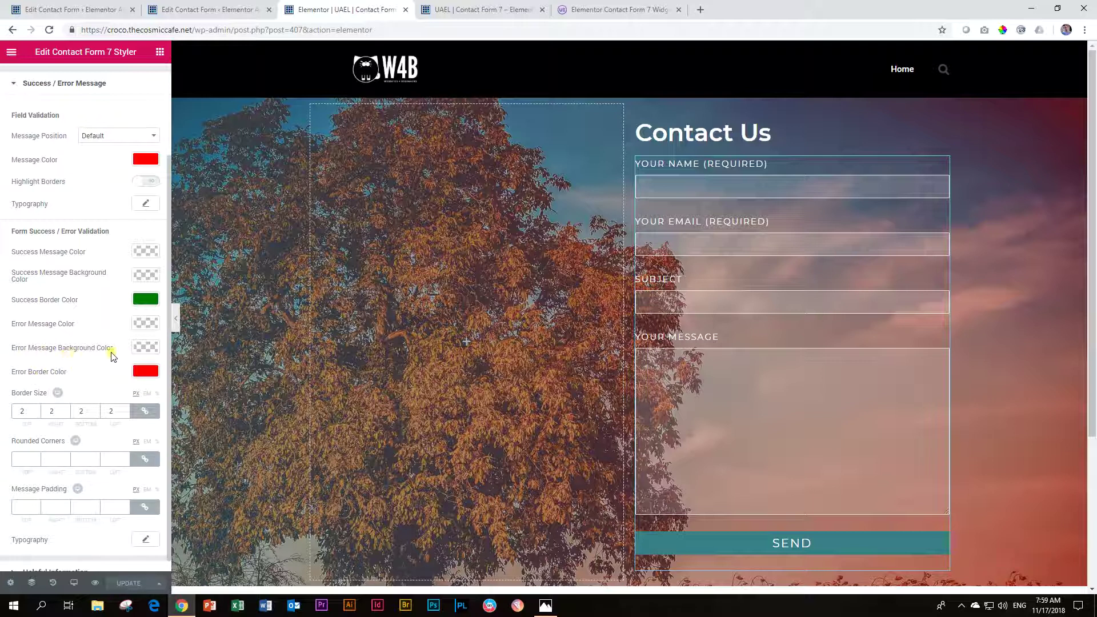
{"action": "left_click", "coordinate": [143, 347]}
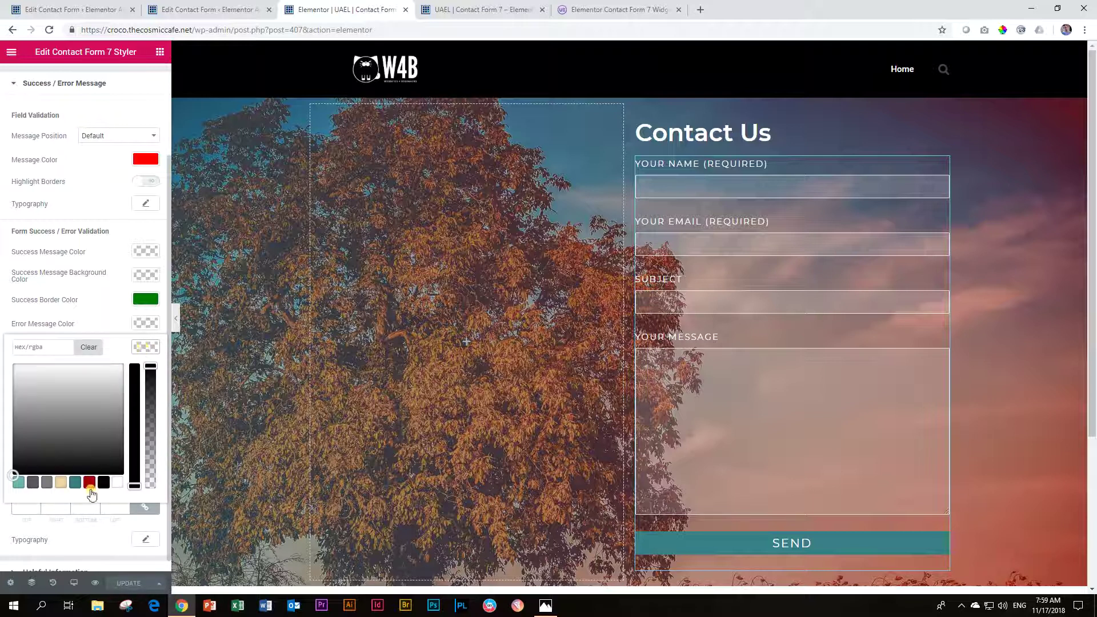
{"action": "left_click", "coordinate": [89, 483]}
{"action": "left_click", "coordinate": [147, 349]}
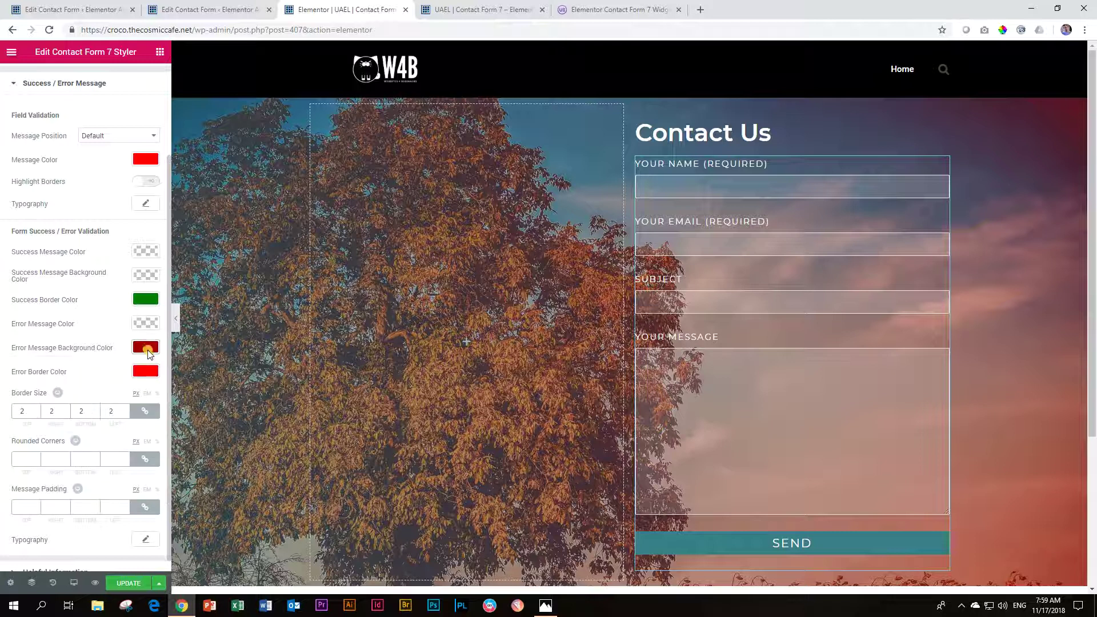
Step: Make the error message text white (#ffffff), save the page, and switch to the preview
{"action": "left_click", "coordinate": [147, 324]}
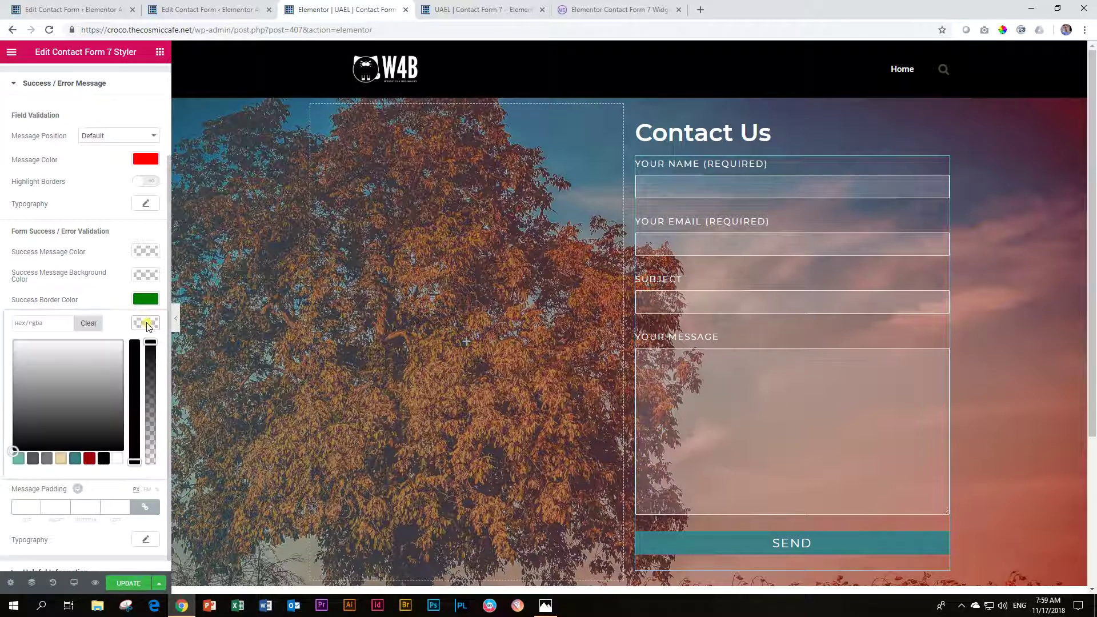
{"action": "left_click", "coordinate": [117, 458]}
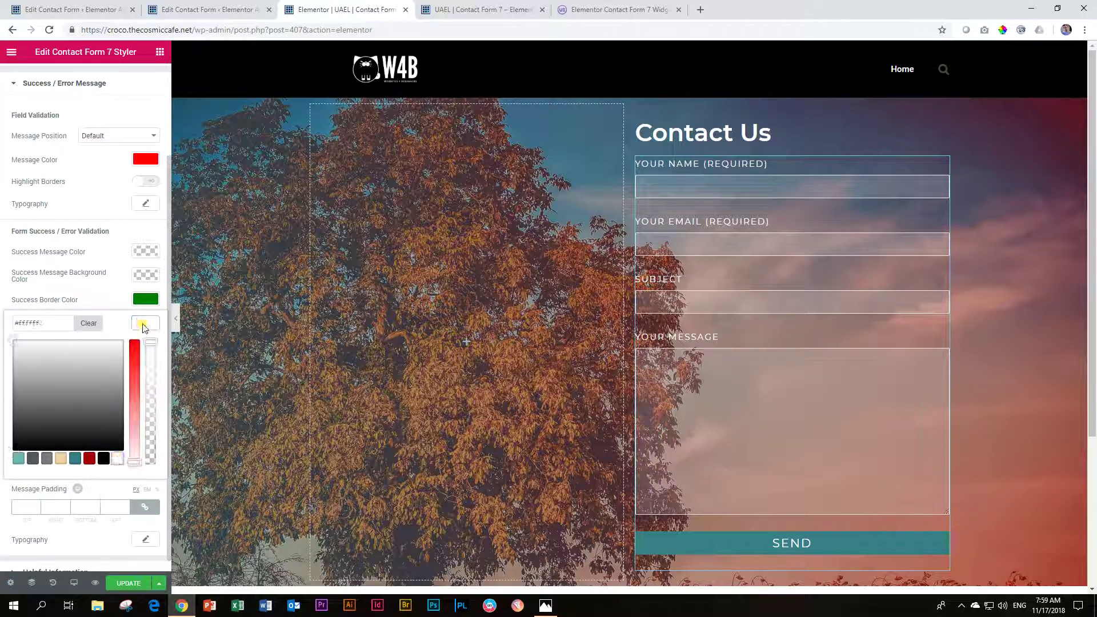
{"action": "left_click", "coordinate": [143, 324]}
{"action": "left_click", "coordinate": [135, 584]}
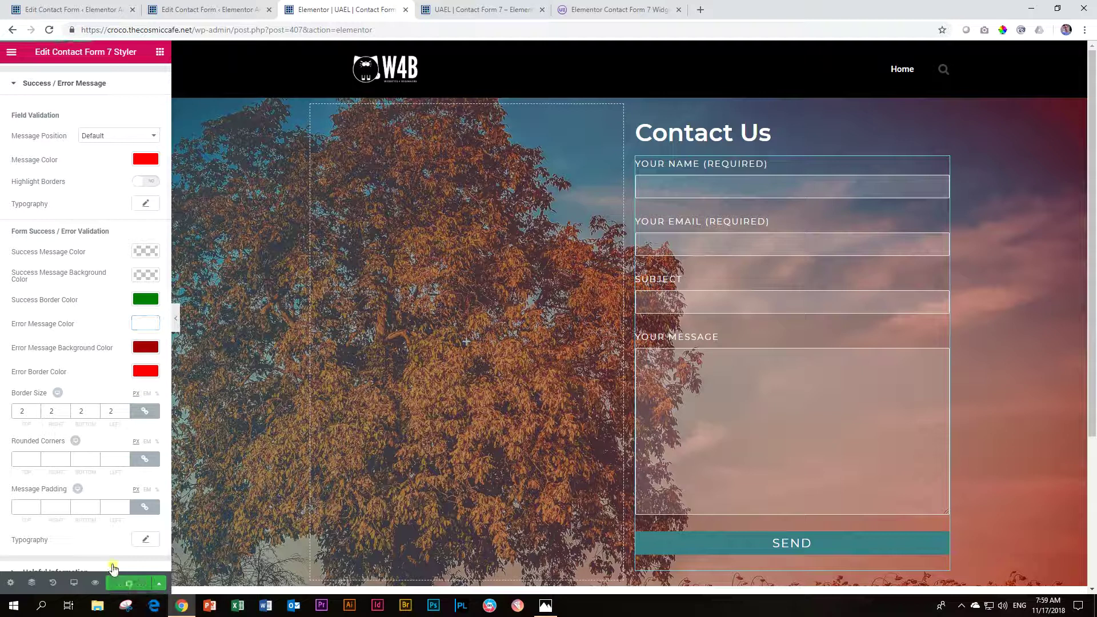
{"action": "left_click", "coordinate": [480, 13]}
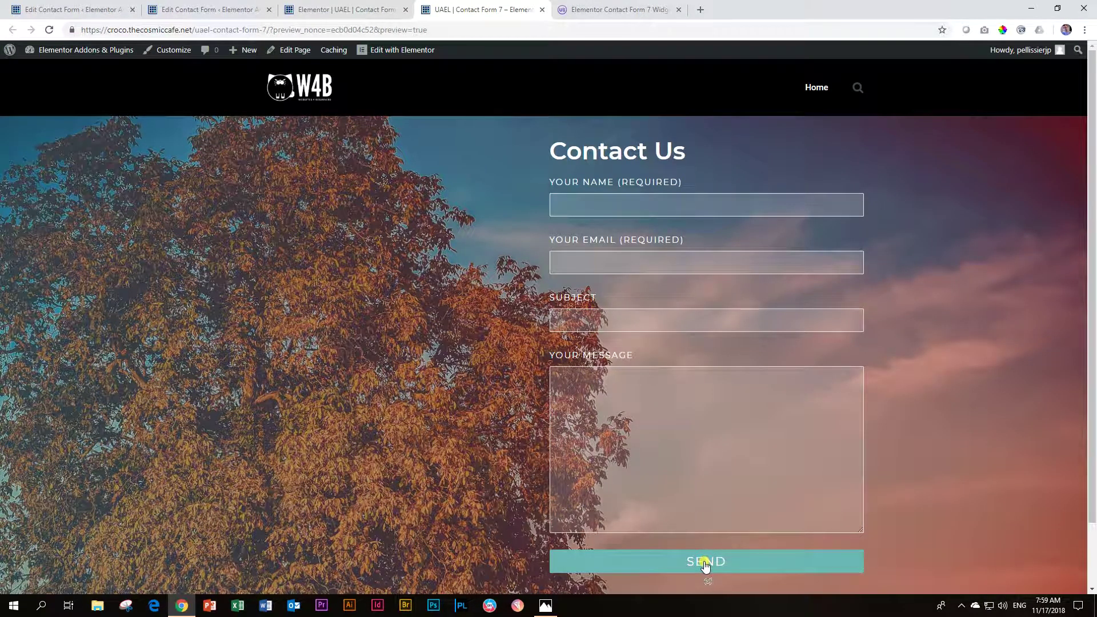
Step: Scroll the preview to check the white-on-red error messages, then return to the editor
{"action": "scroll", "coordinate": [719, 548], "scroll_direction": "down", "scroll_amount": 2}
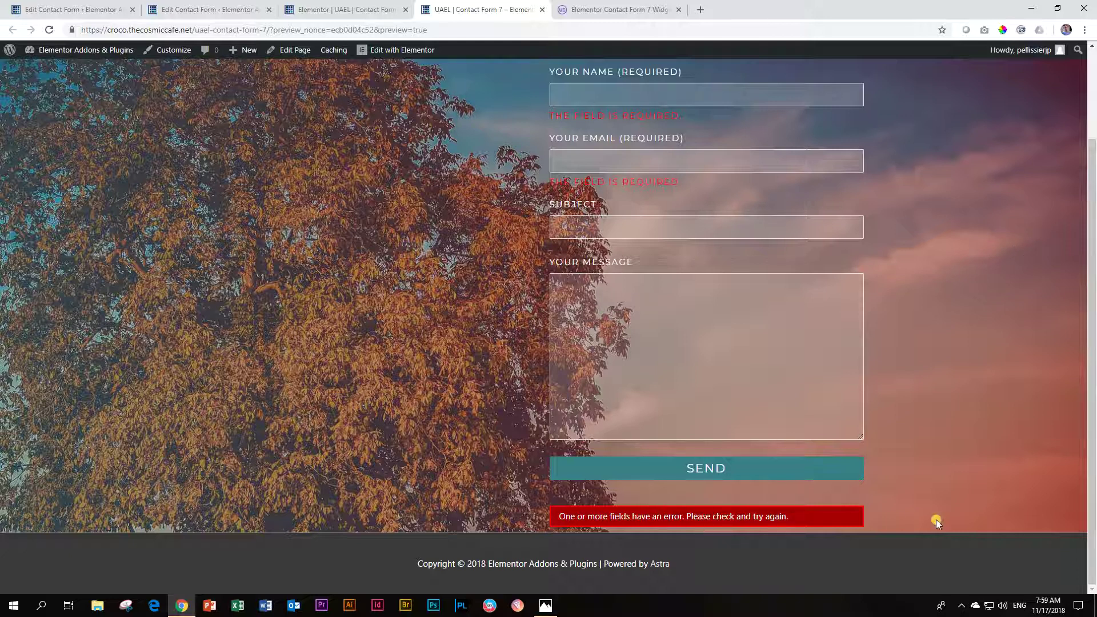
{"action": "scroll", "coordinate": [935, 519], "scroll_direction": "up", "scroll_amount": 2}
{"action": "scroll", "coordinate": [936, 519], "scroll_direction": "down", "scroll_amount": 1}
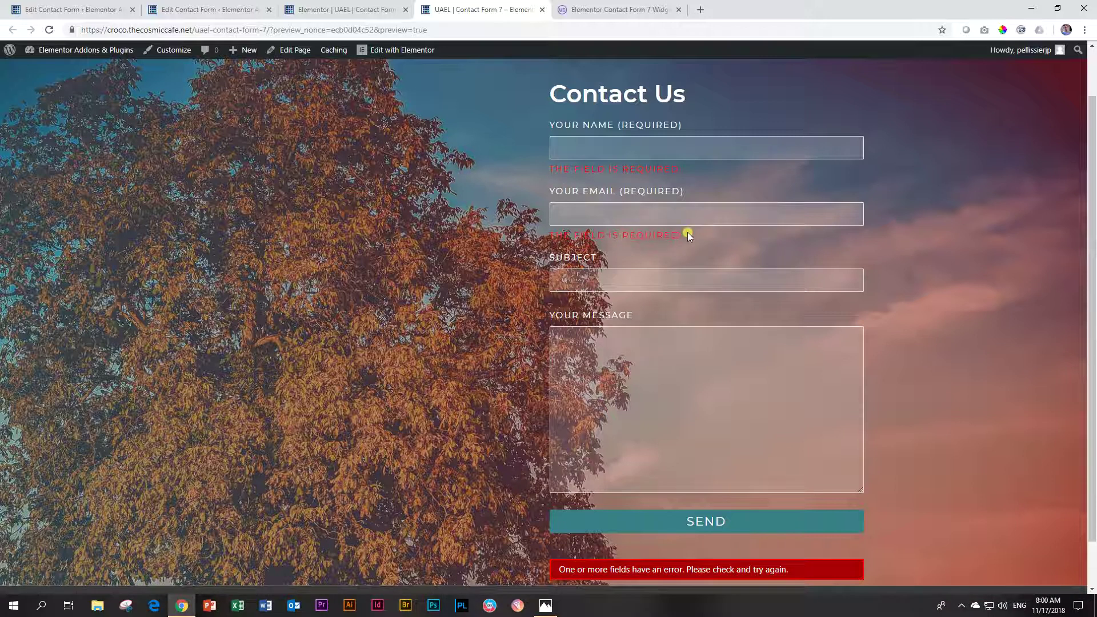
{"action": "left_click", "coordinate": [311, 6]}
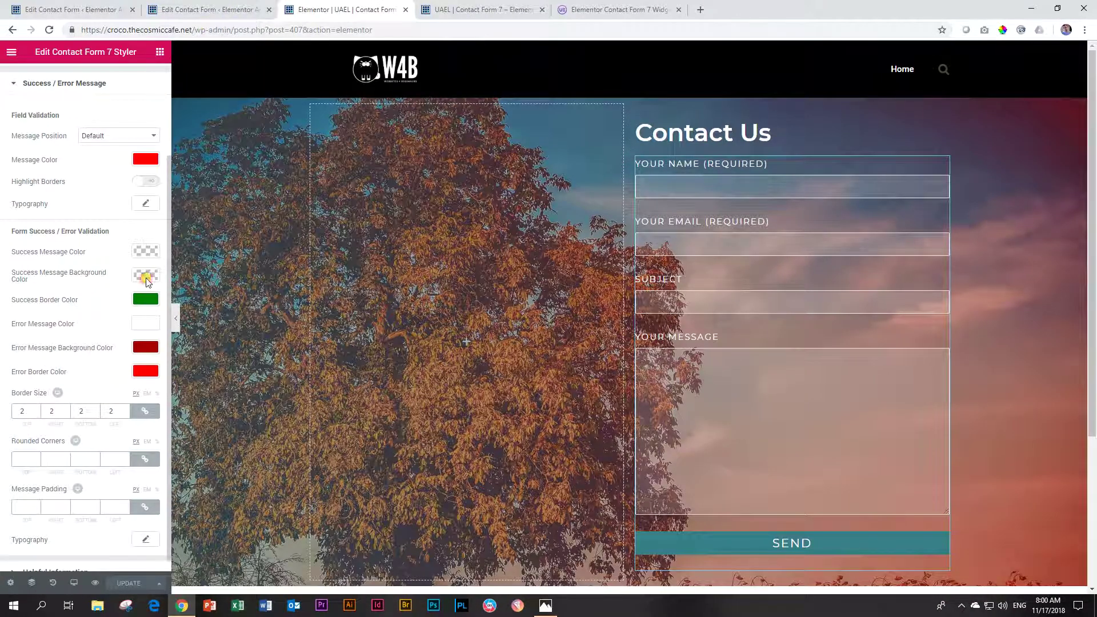
Step: Copy the success border green #008000 into the success message background colour
{"action": "left_click", "coordinate": [146, 277]}
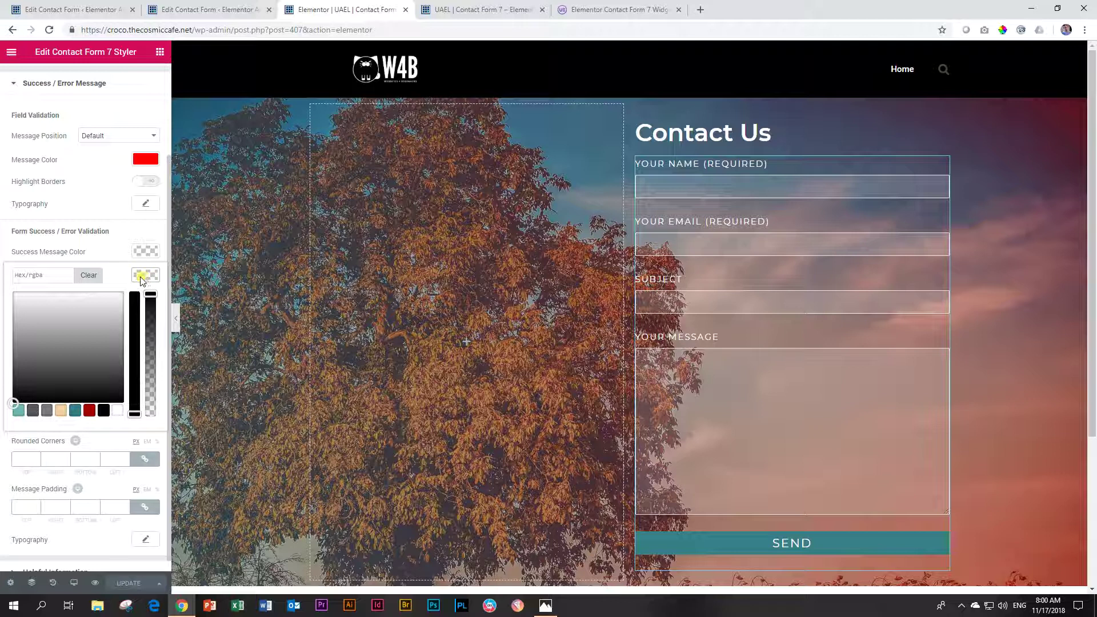
{"action": "left_click", "coordinate": [141, 279]}
{"action": "left_click", "coordinate": [145, 297]}
{"action": "double_click", "coordinate": [48, 304]}
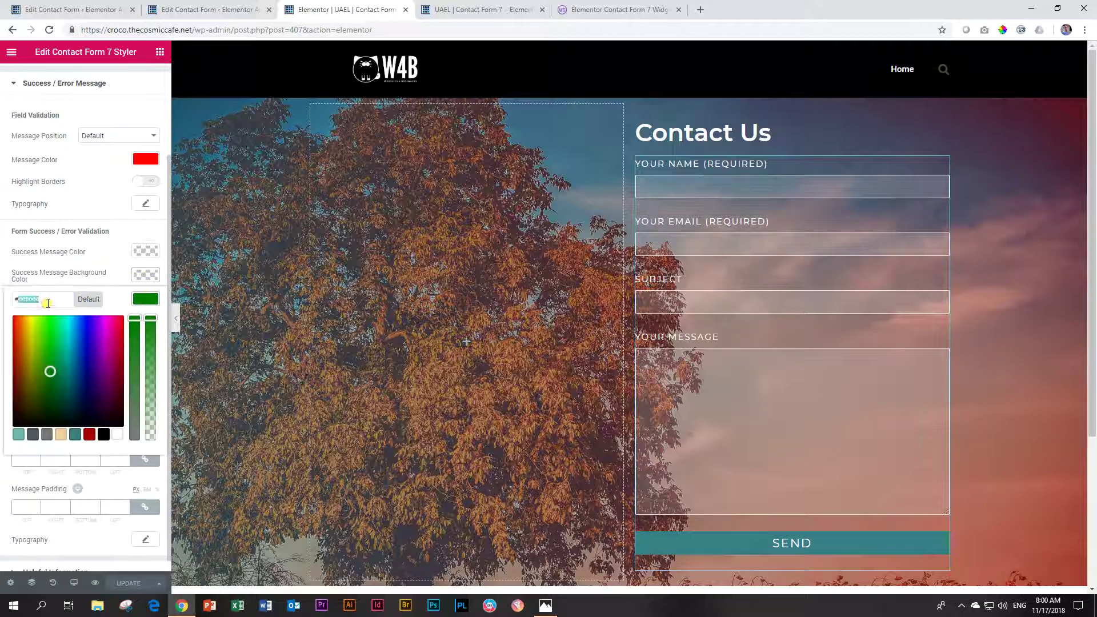
{"action": "left_click", "coordinate": [47, 300]}
{"action": "double_click", "coordinate": [49, 299]}
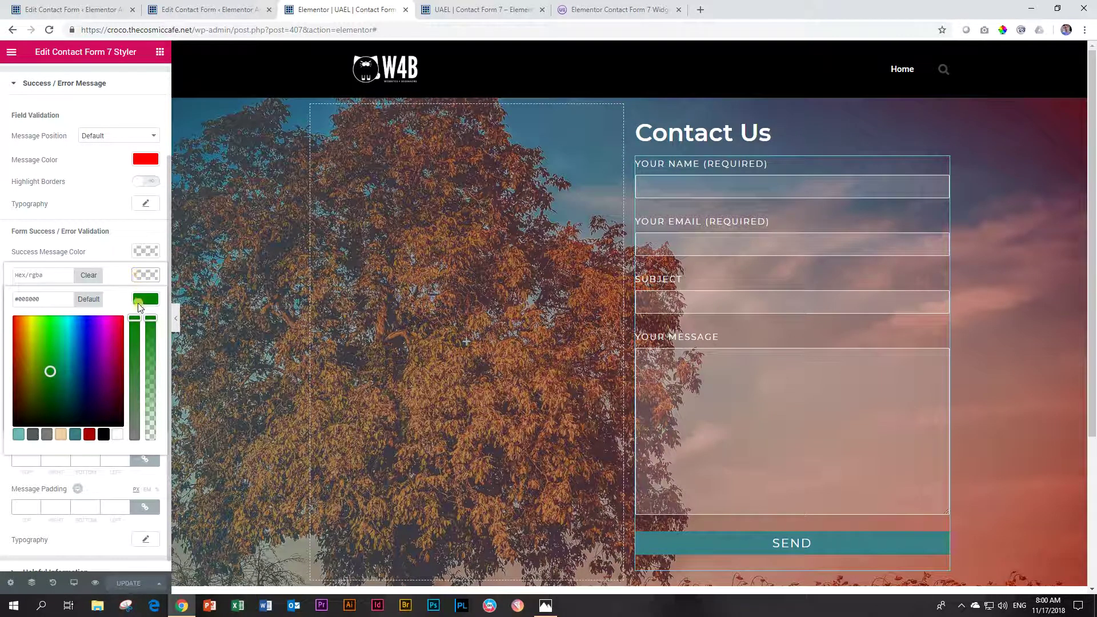
{"action": "left_click", "coordinate": [140, 277]}
{"action": "left_click", "coordinate": [143, 279]}
{"action": "left_click", "coordinate": [144, 278]}
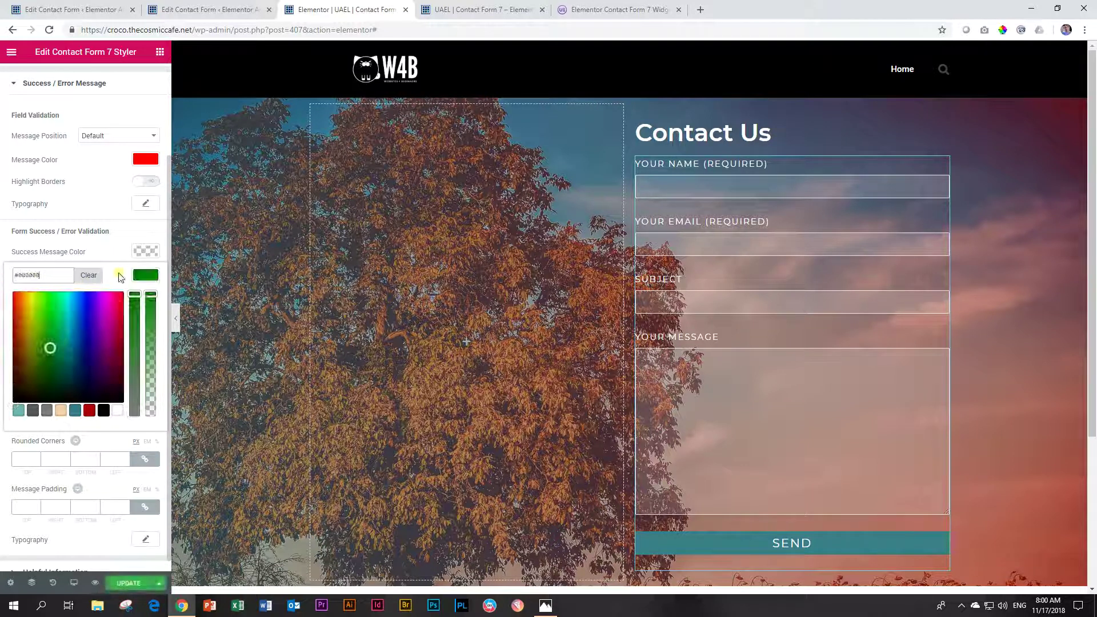
Step: Make the success message text white and save the page
{"action": "left_click", "coordinate": [146, 252]}
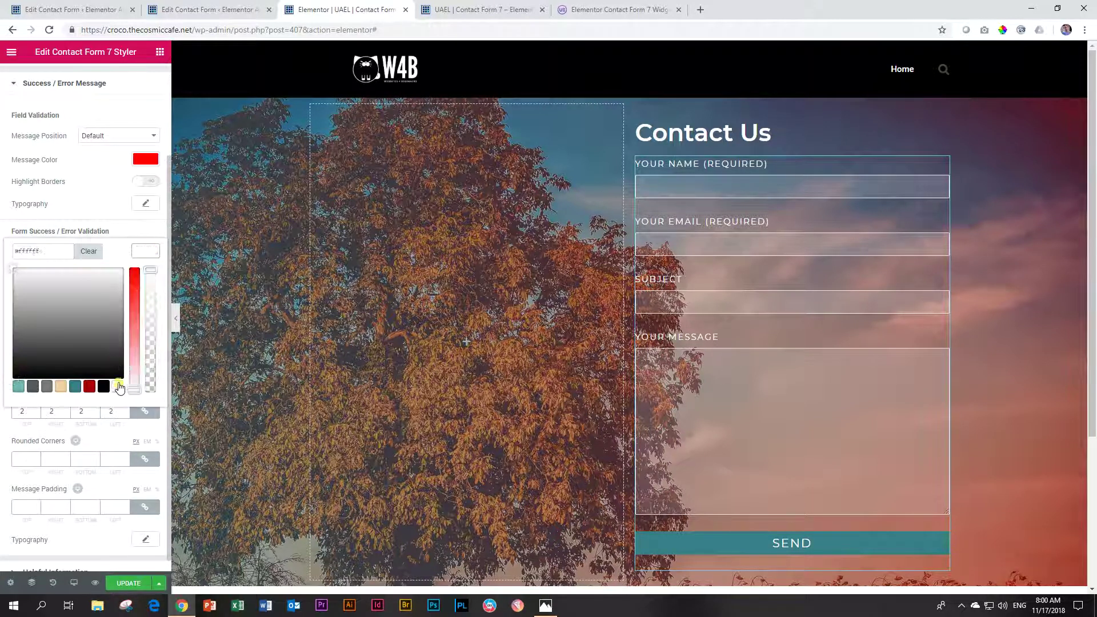
{"action": "left_click", "coordinate": [145, 251]}
{"action": "left_click", "coordinate": [136, 583]}
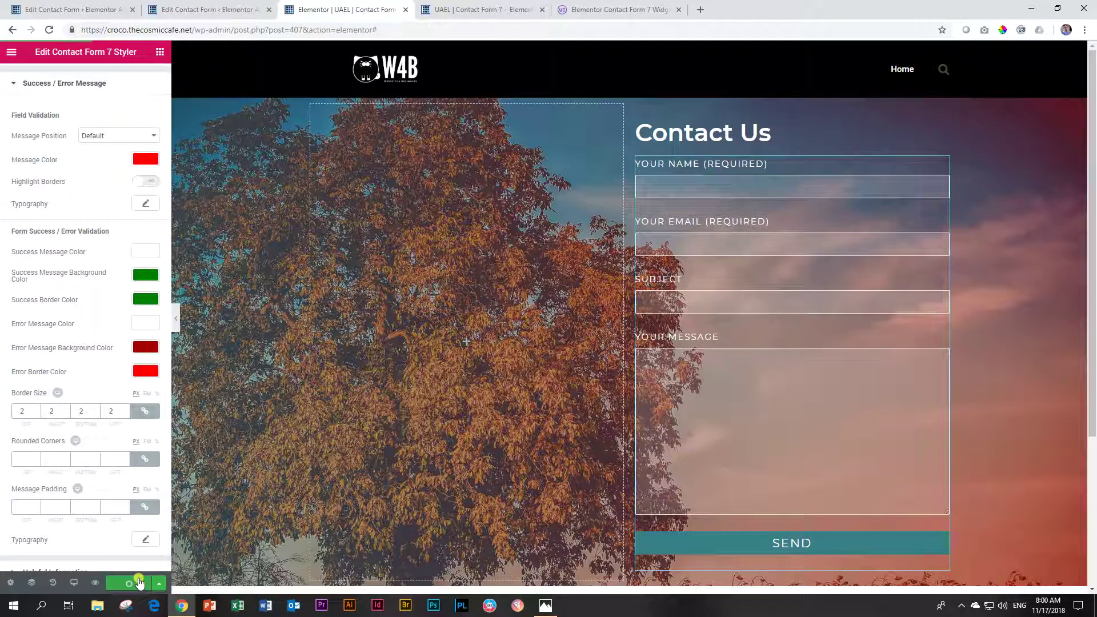
Step: In the preview, fill Your Name with a test name and paste an e-mail address
{"action": "left_click", "coordinate": [483, 9]}
{"action": "left_click", "coordinate": [595, 203]}
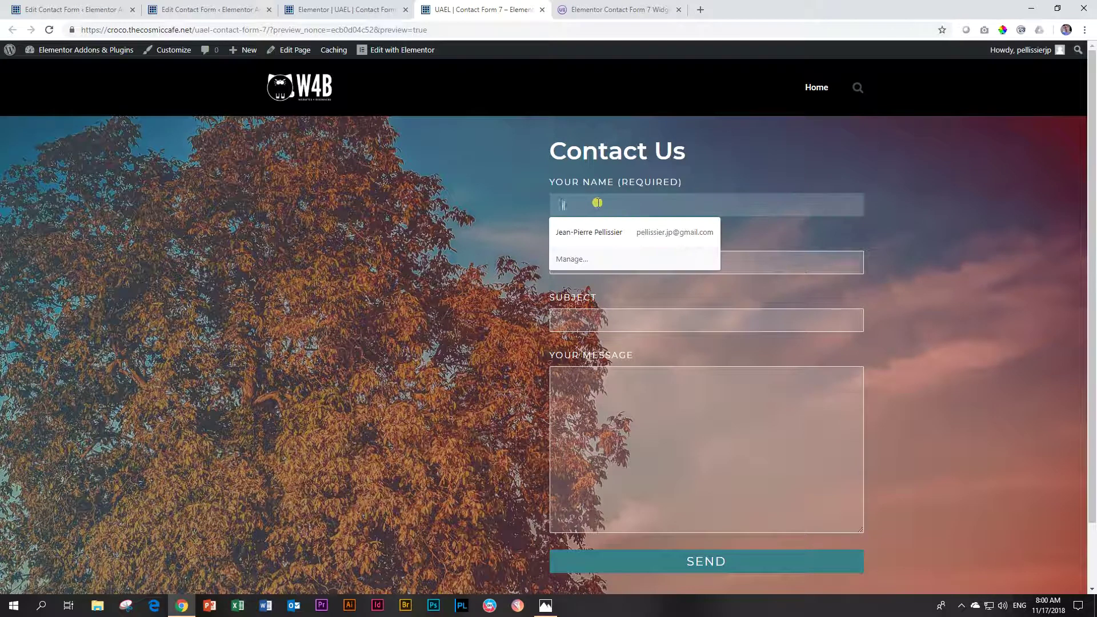
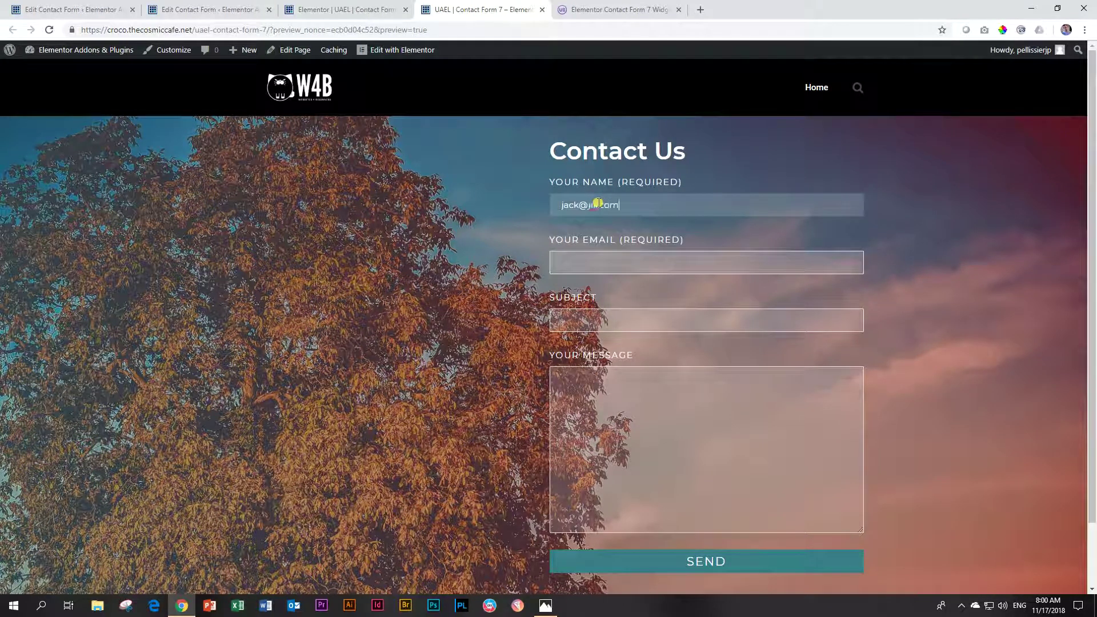
{"action": "key", "text": "ctrl+a"}
{"action": "key", "text": "ctrl+c"}
{"action": "key", "text": "Tab"}
{"action": "key", "text": "ctrl+v"}
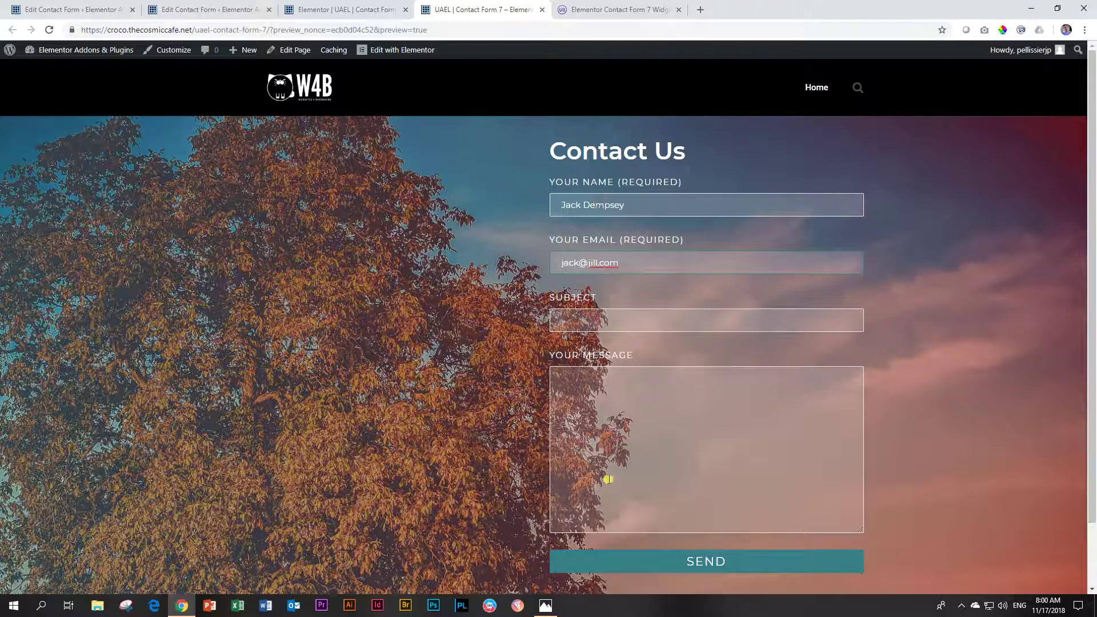
Step: Submit the test message, check the green success notice, and return to the editor
{"action": "left_click", "coordinate": [683, 567]}
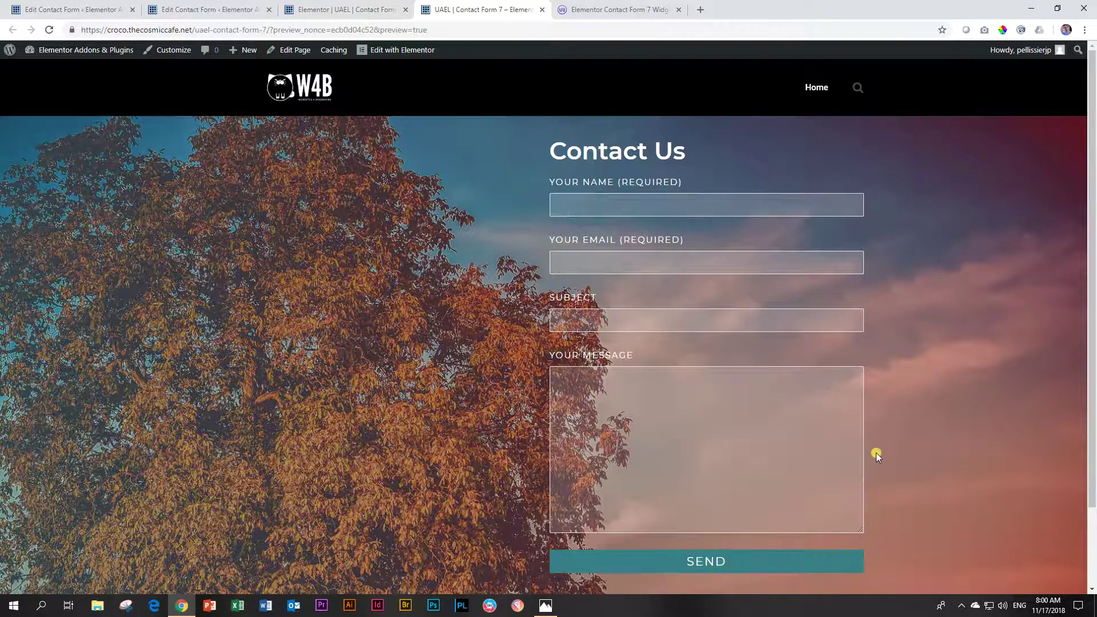
{"action": "scroll", "coordinate": [876, 452], "scroll_direction": "down", "scroll_amount": 2}
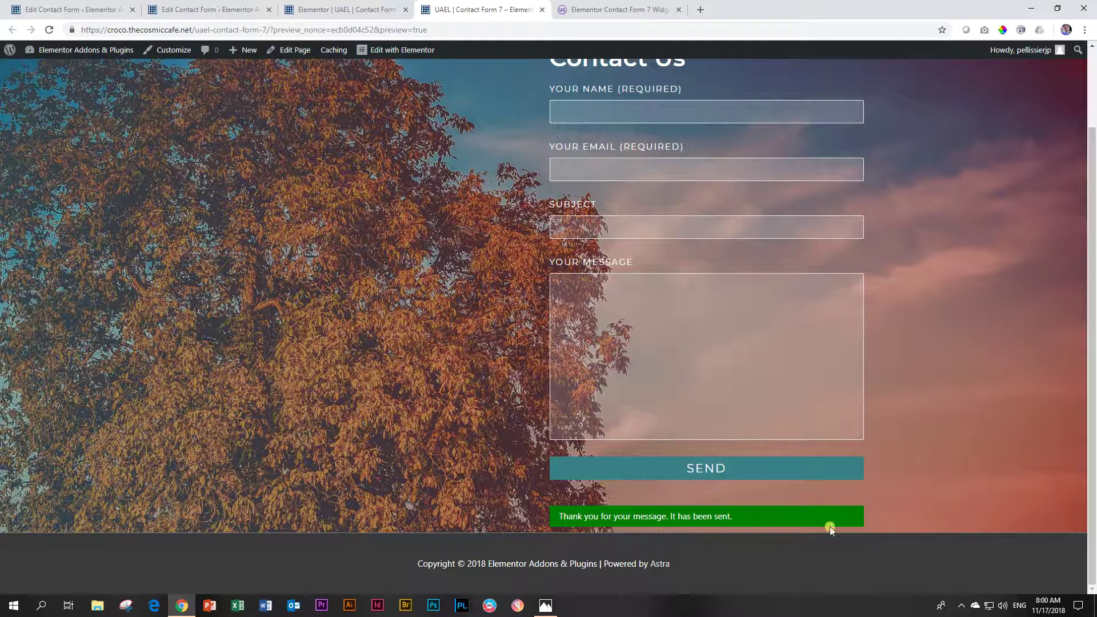
{"action": "scroll", "coordinate": [847, 422], "scroll_direction": "up", "scroll_amount": 2}
{"action": "scroll", "coordinate": [840, 379], "scroll_direction": "down", "scroll_amount": 2}
{"action": "scroll", "coordinate": [771, 314], "scroll_direction": "up", "scroll_amount": 3}
{"action": "left_click", "coordinate": [352, 7]}
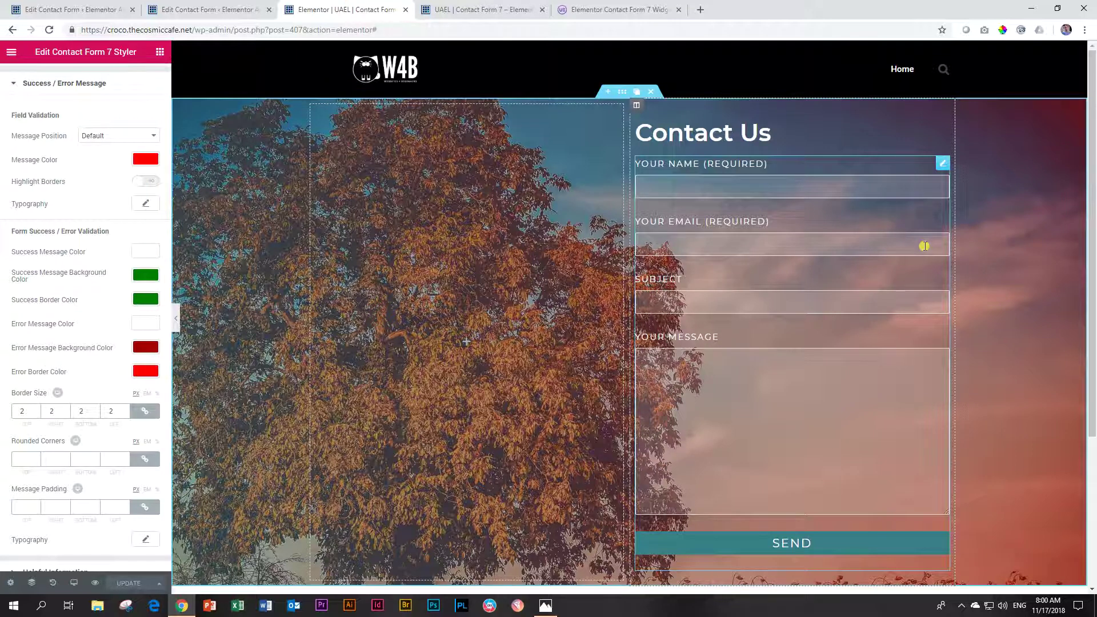
Step: Collapse the message settings, open the Contact Form Radio Buttons form and select its radio/checkbox lines
{"action": "scroll", "coordinate": [1013, 314], "scroll_direction": "down", "scroll_amount": 4}
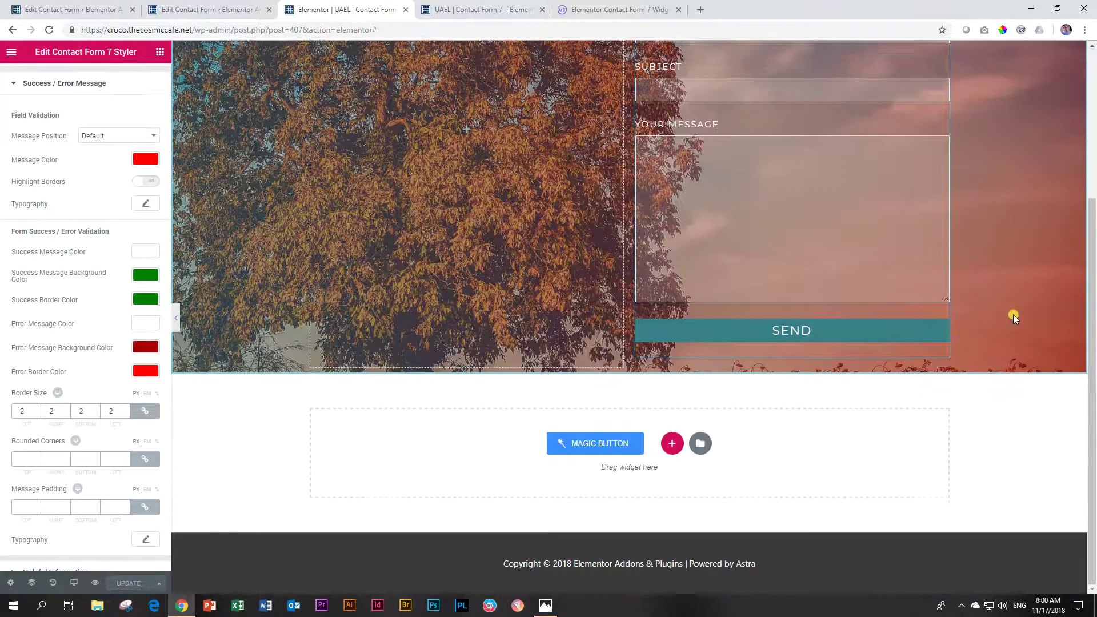
{"action": "scroll", "coordinate": [1013, 314], "scroll_direction": "up", "scroll_amount": 3}
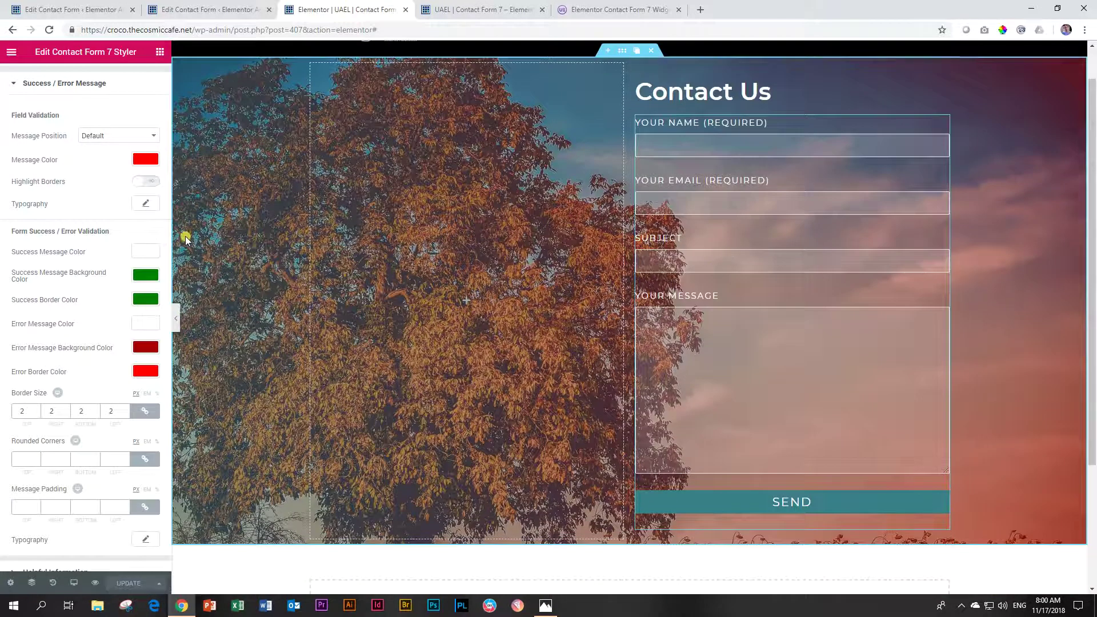
{"action": "left_click", "coordinate": [64, 83]}
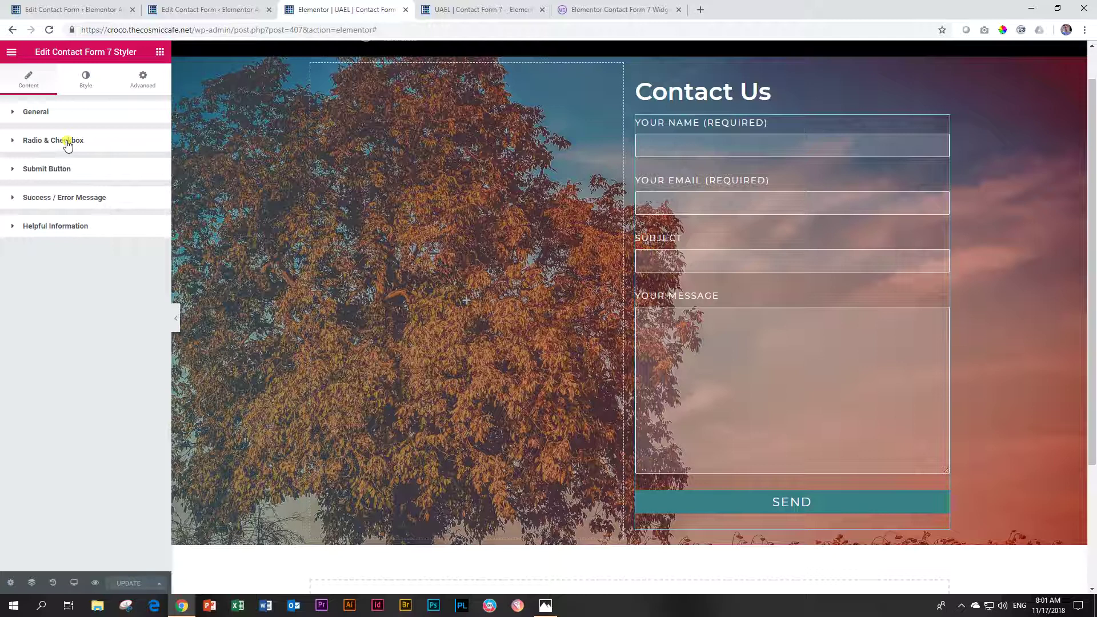
{"action": "left_click", "coordinate": [208, 6]}
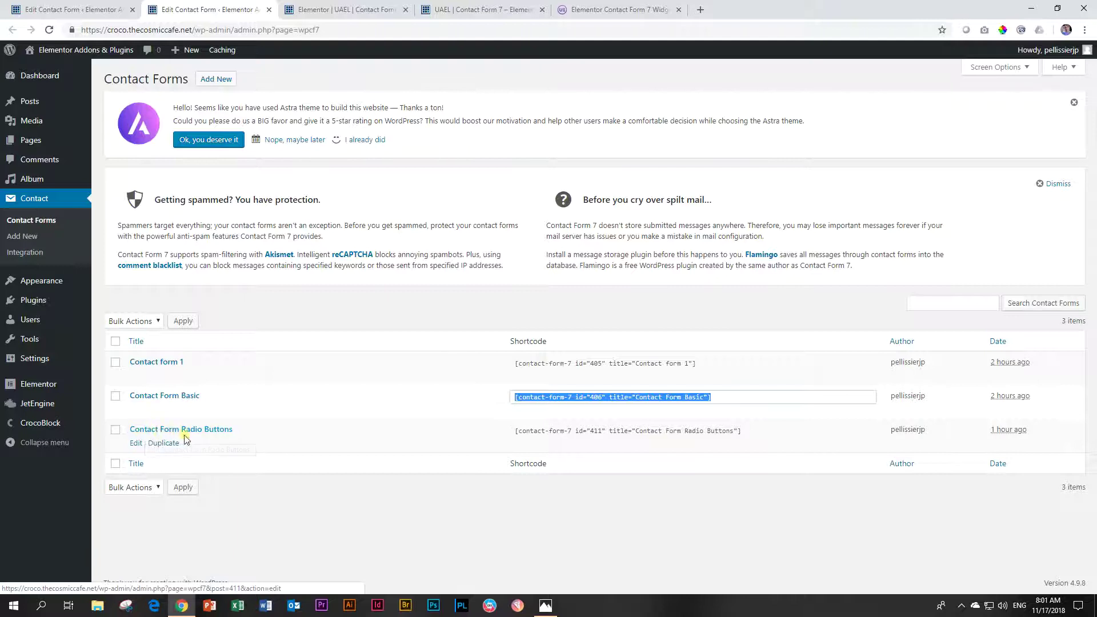
{"action": "left_click", "coordinate": [219, 434]}
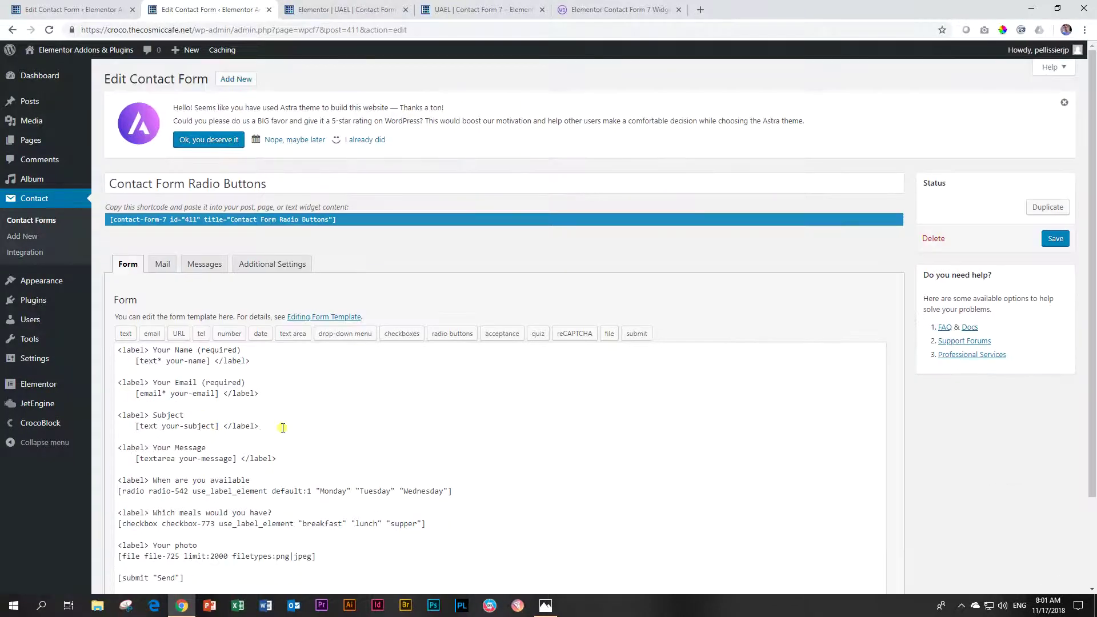
{"action": "scroll", "coordinate": [400, 429], "scroll_direction": "down", "scroll_amount": 3}
{"action": "left_click_drag", "start_coordinate": [473, 421], "coordinate": [120, 364]}
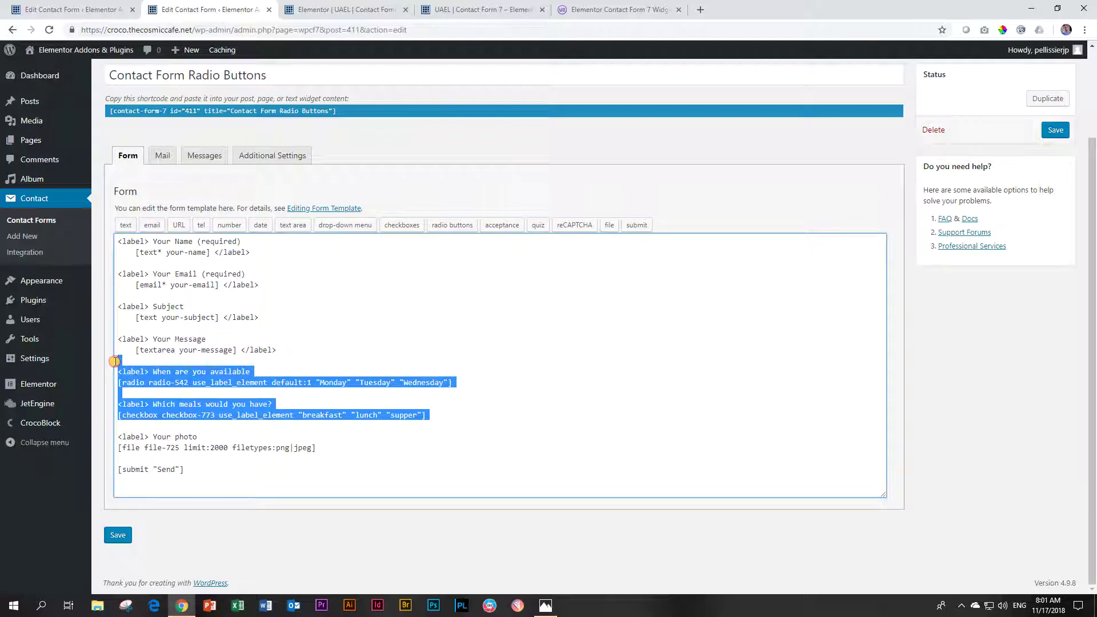
{"action": "left_click", "coordinate": [320, 10]}
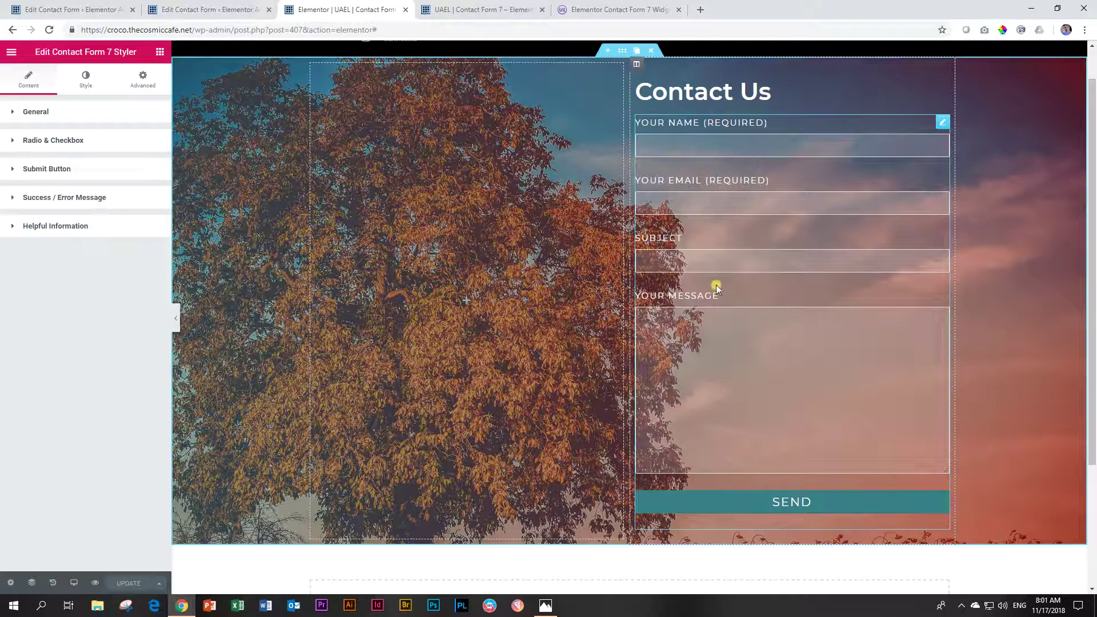
Step: Switch the widget to display the Contact Form Radio Buttons form
{"action": "left_click", "coordinate": [101, 116]}
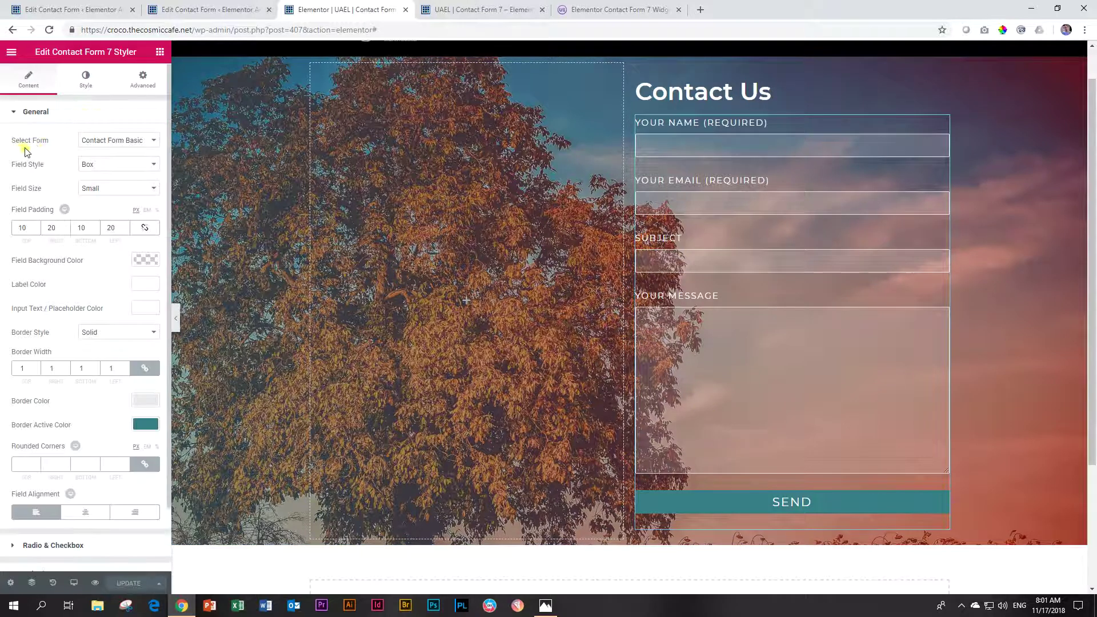
{"action": "left_click", "coordinate": [90, 144]}
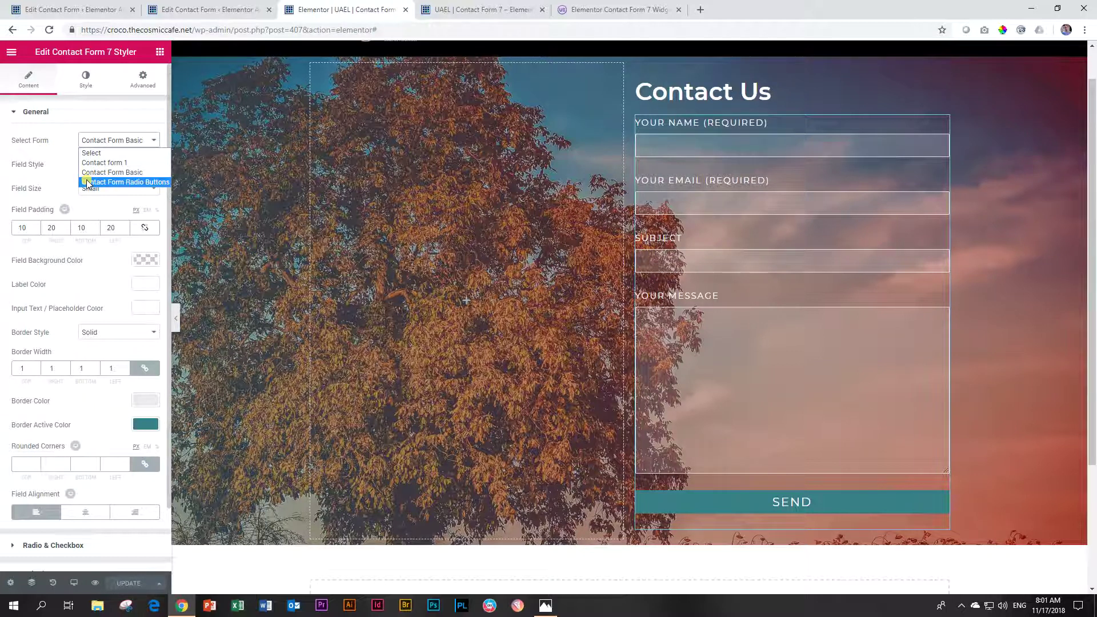
{"action": "left_click", "coordinate": [88, 182]}
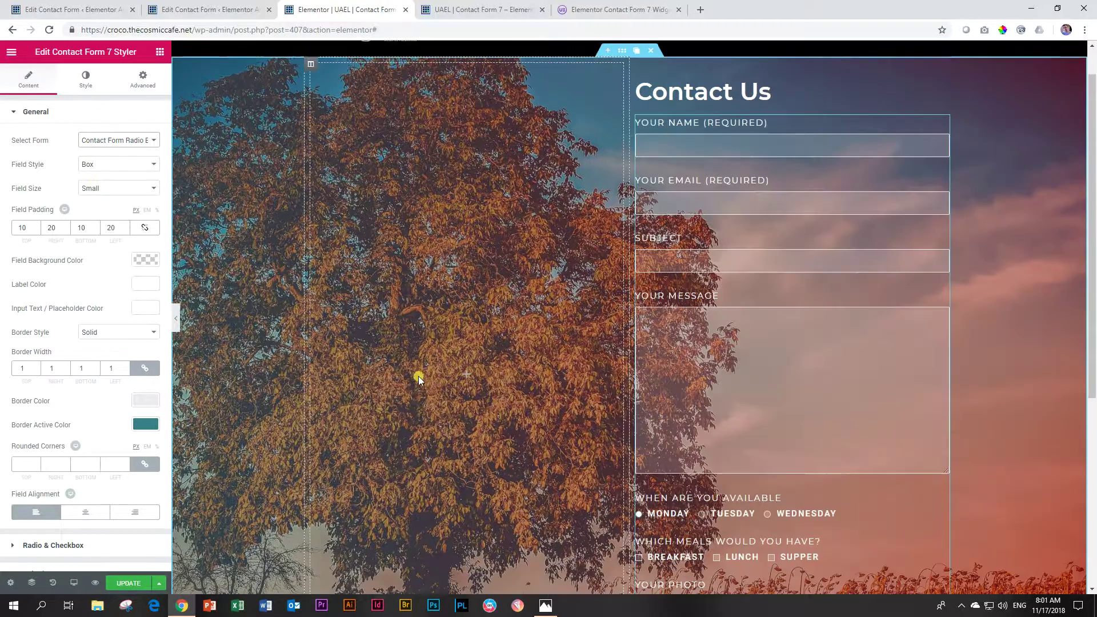
Step: Test the preview form by choosing Tuesday, then Monday, and ticking Lunch and Supper
{"action": "scroll", "coordinate": [808, 347], "scroll_direction": "down", "scroll_amount": 3}
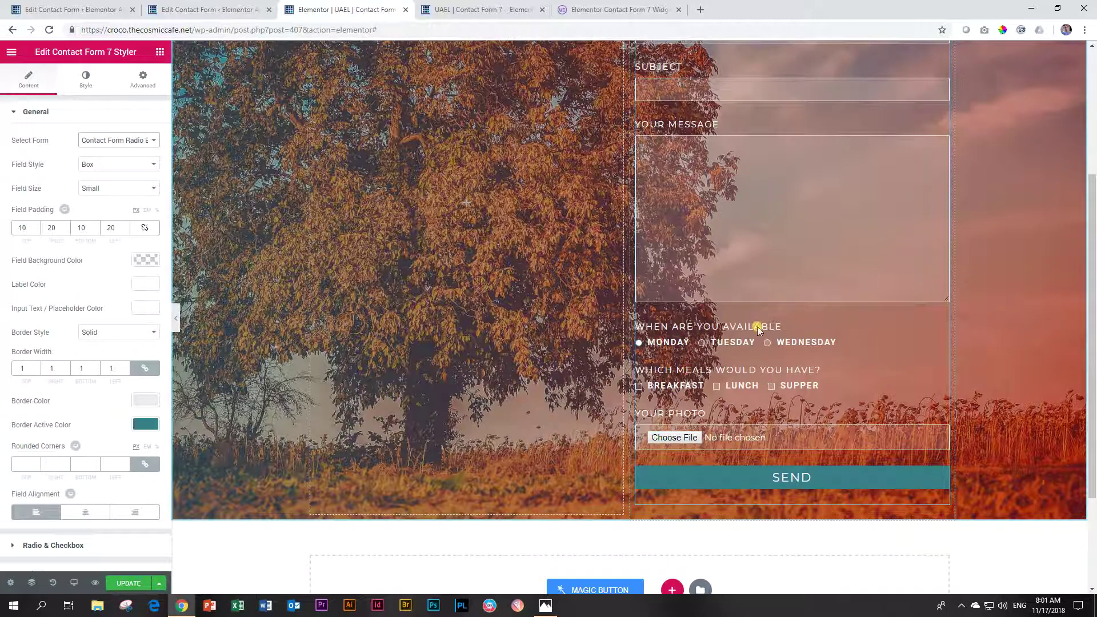
{"action": "left_click", "coordinate": [702, 343]}
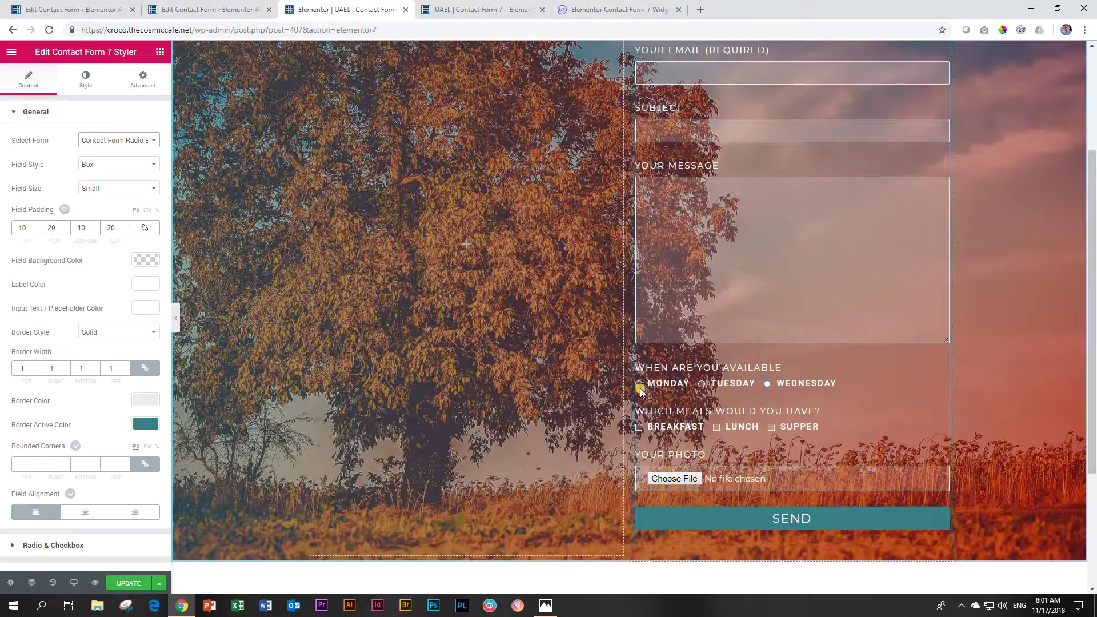
{"action": "left_click", "coordinate": [640, 385]}
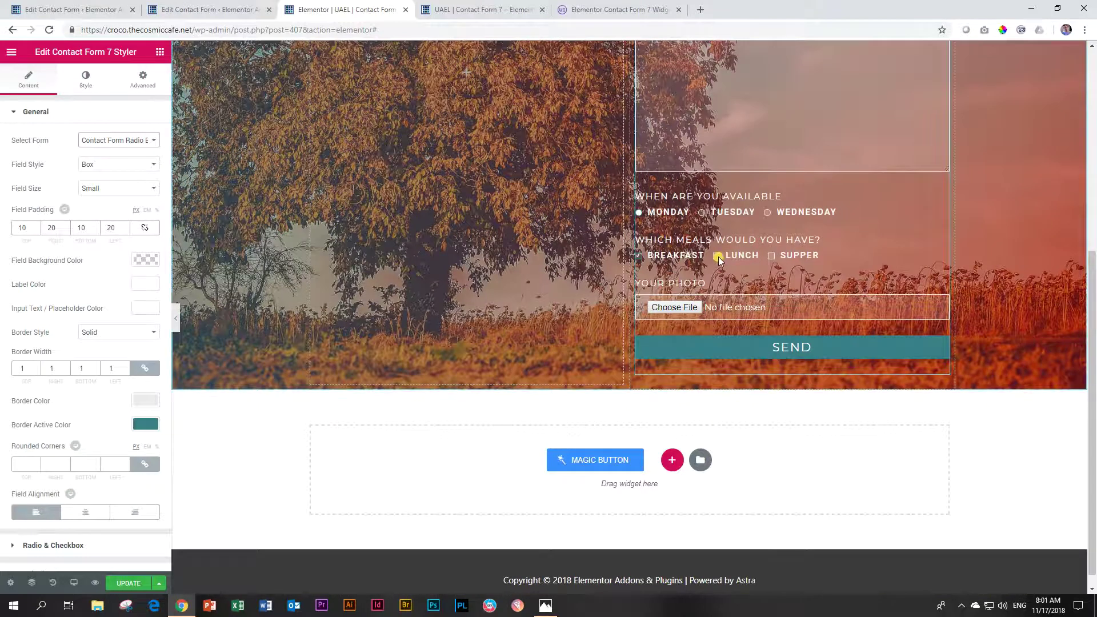
{"action": "left_click", "coordinate": [718, 256]}
{"action": "left_click", "coordinate": [771, 255]}
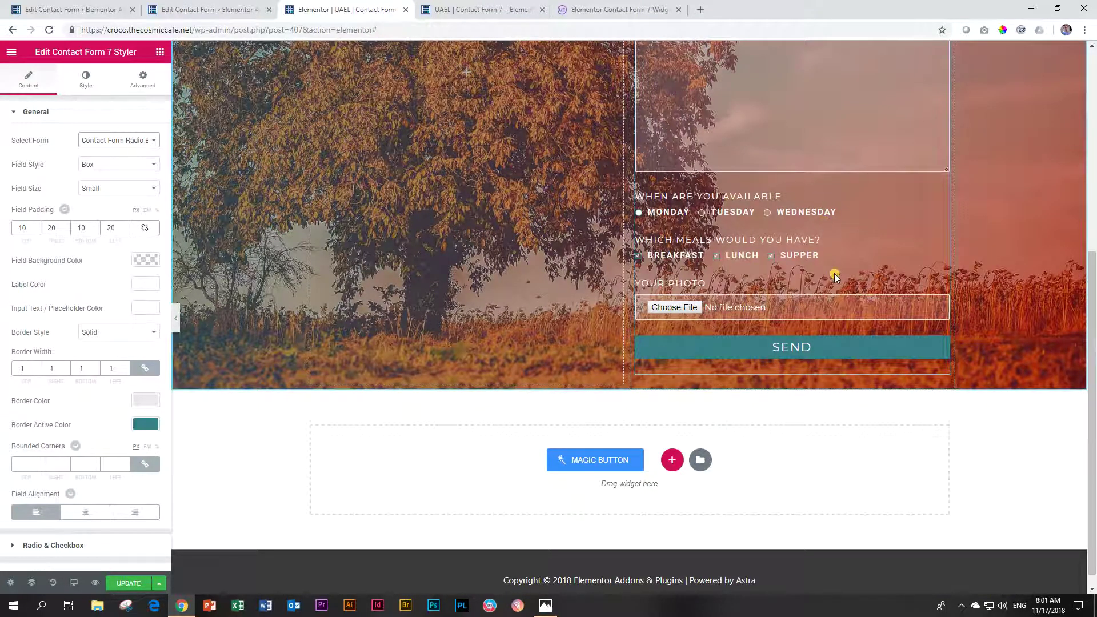
Step: Collapse the General section and expand the Radio & Checkbox settings
{"action": "scroll", "coordinate": [837, 275], "scroll_direction": "up", "scroll_amount": 1}
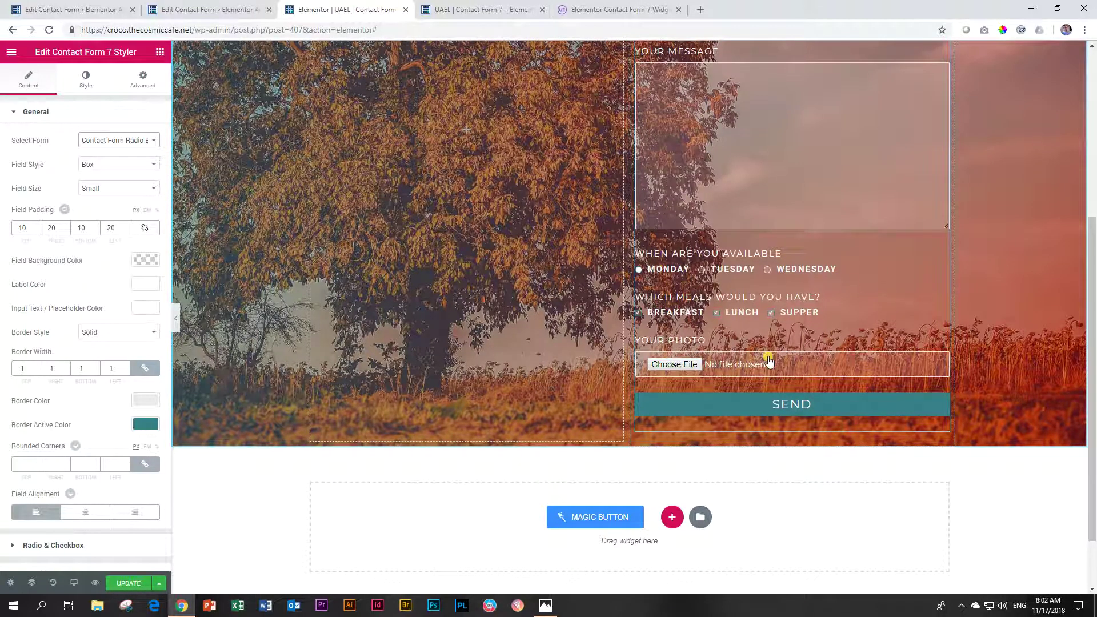
{"action": "scroll", "coordinate": [245, 300], "scroll_direction": "down", "scroll_amount": 1}
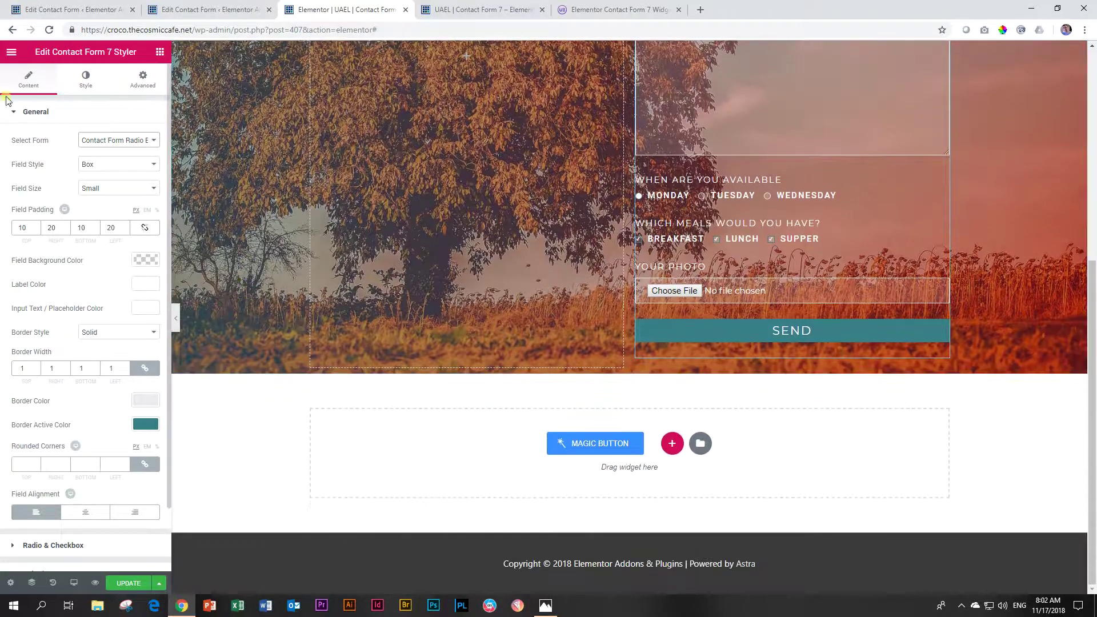
{"action": "left_click", "coordinate": [27, 113]}
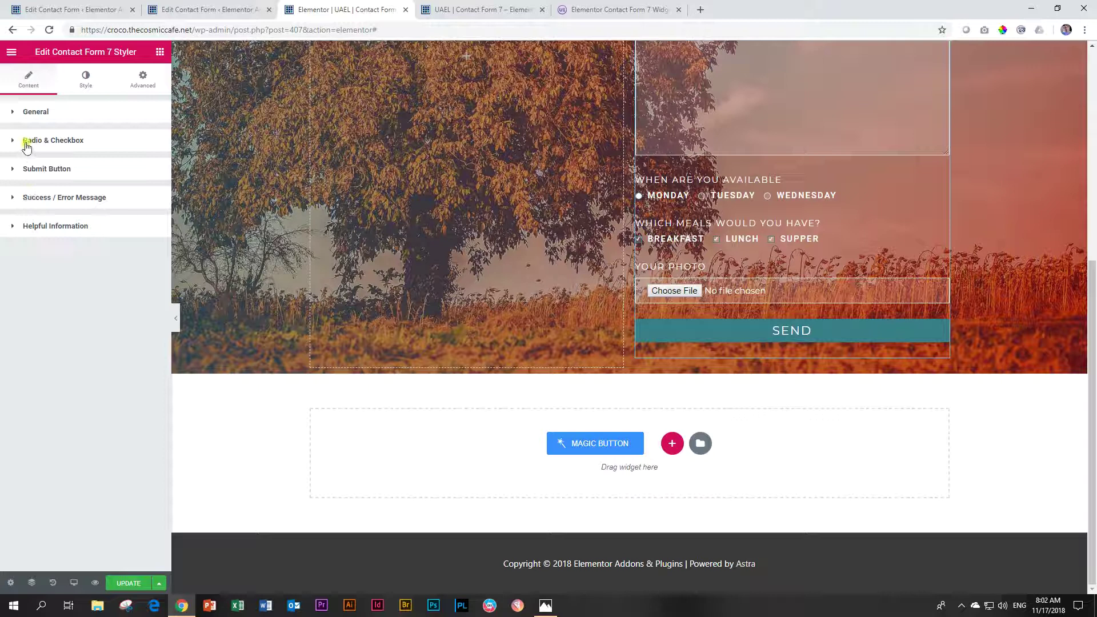
{"action": "left_click", "coordinate": [26, 143]}
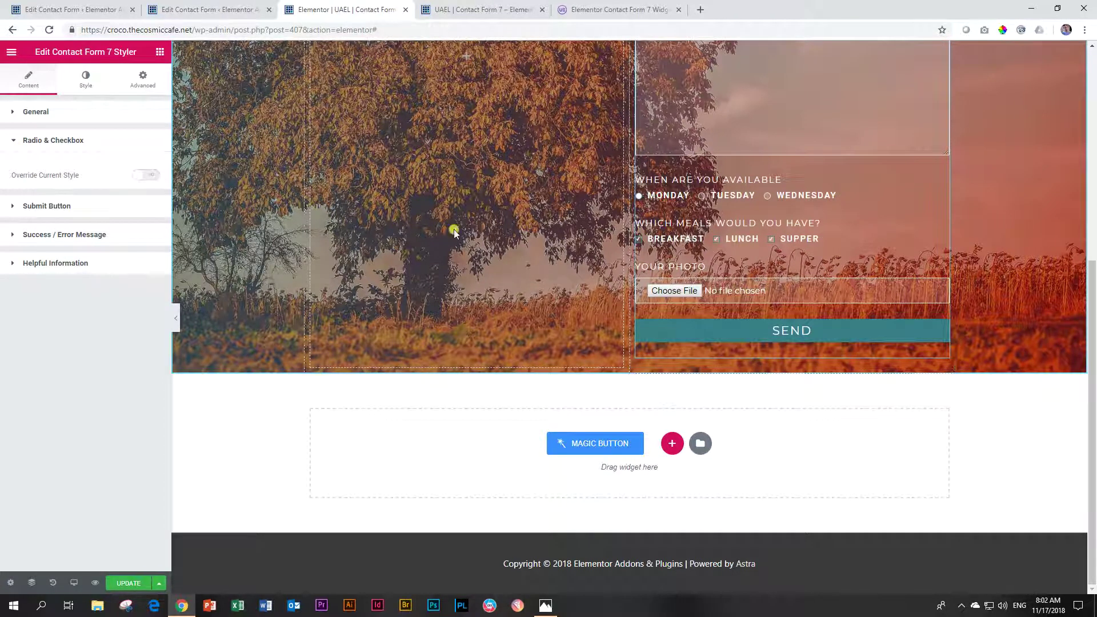
Step: Override the style: radios and checkboxes size 16, fully transparent background, previewed on Monday and Tuesday
{"action": "left_click", "coordinate": [148, 177]}
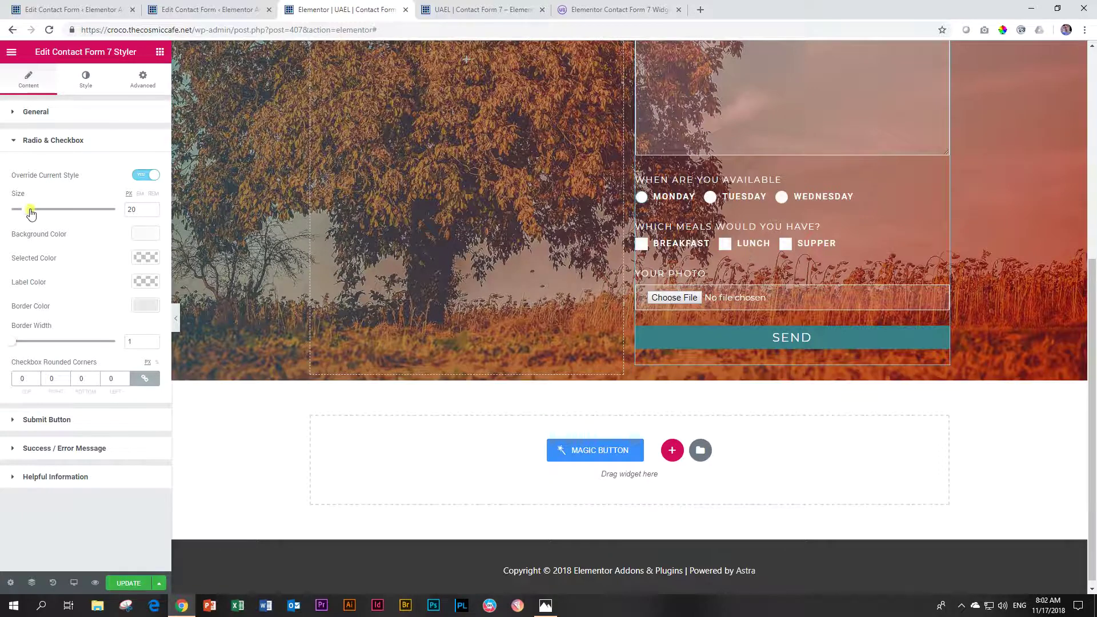
{"action": "left_click_drag", "start_coordinate": [27, 211], "coordinate": [15, 217]}
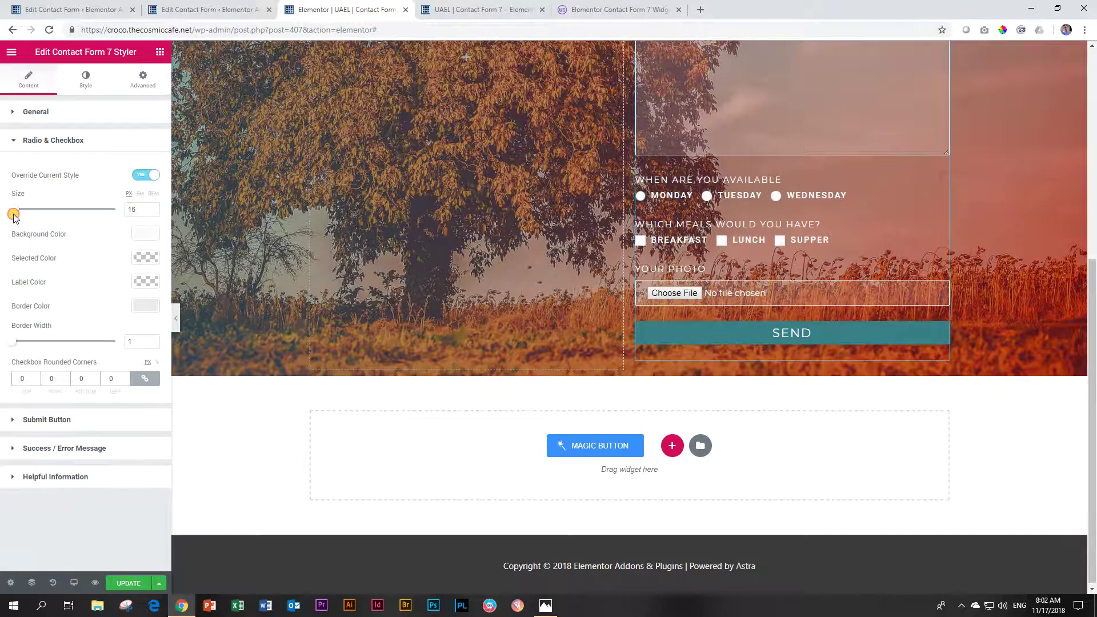
{"action": "left_click", "coordinate": [146, 235]}
{"action": "left_click_drag", "start_coordinate": [151, 254], "coordinate": [156, 233]}
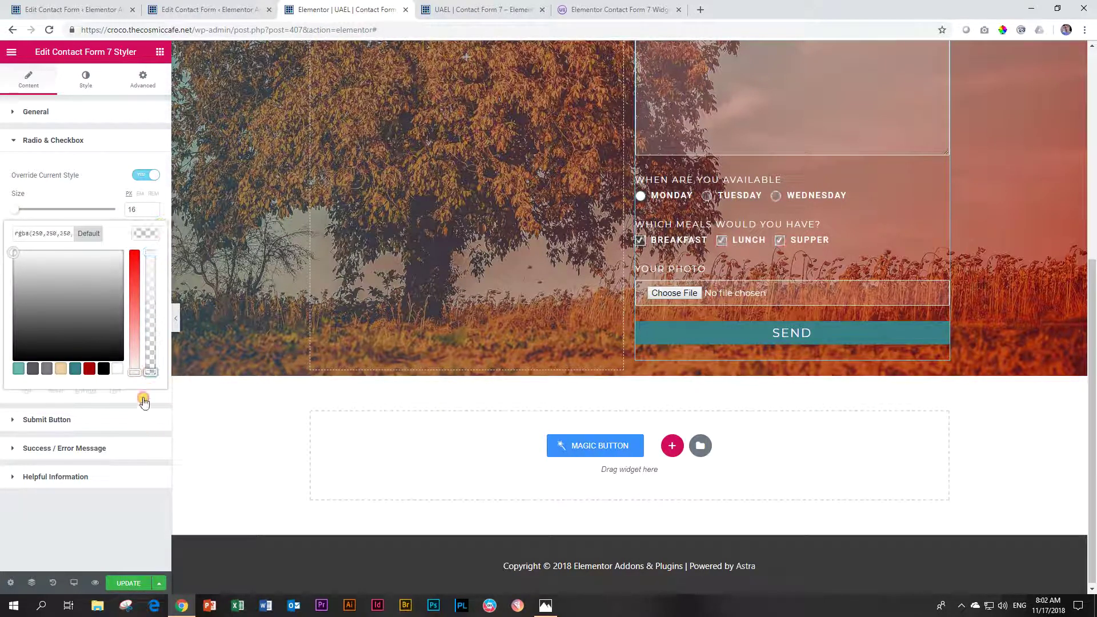
{"action": "left_click", "coordinate": [89, 369]}
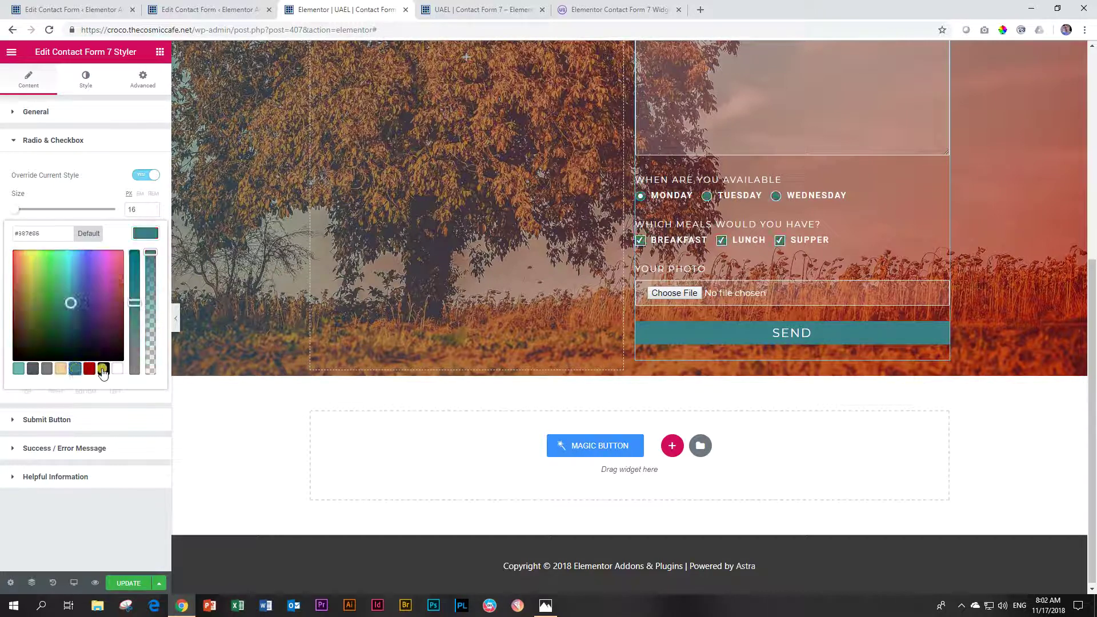
{"action": "left_click", "coordinate": [117, 368]}
{"action": "left_click_drag", "start_coordinate": [154, 252], "coordinate": [147, 367]}
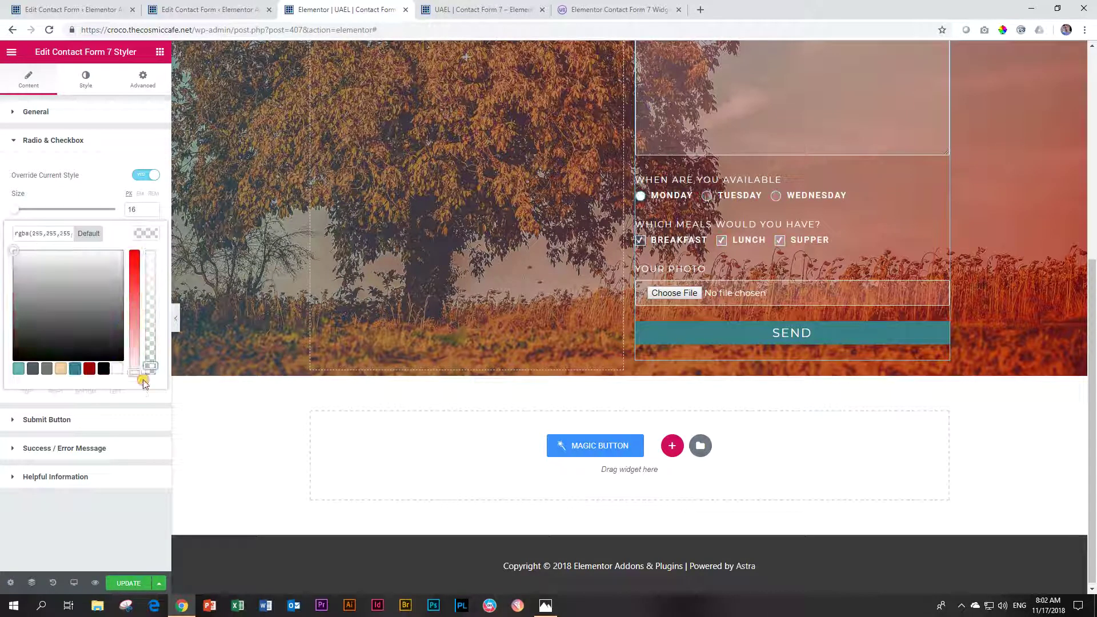
{"action": "left_click", "coordinate": [139, 404]}
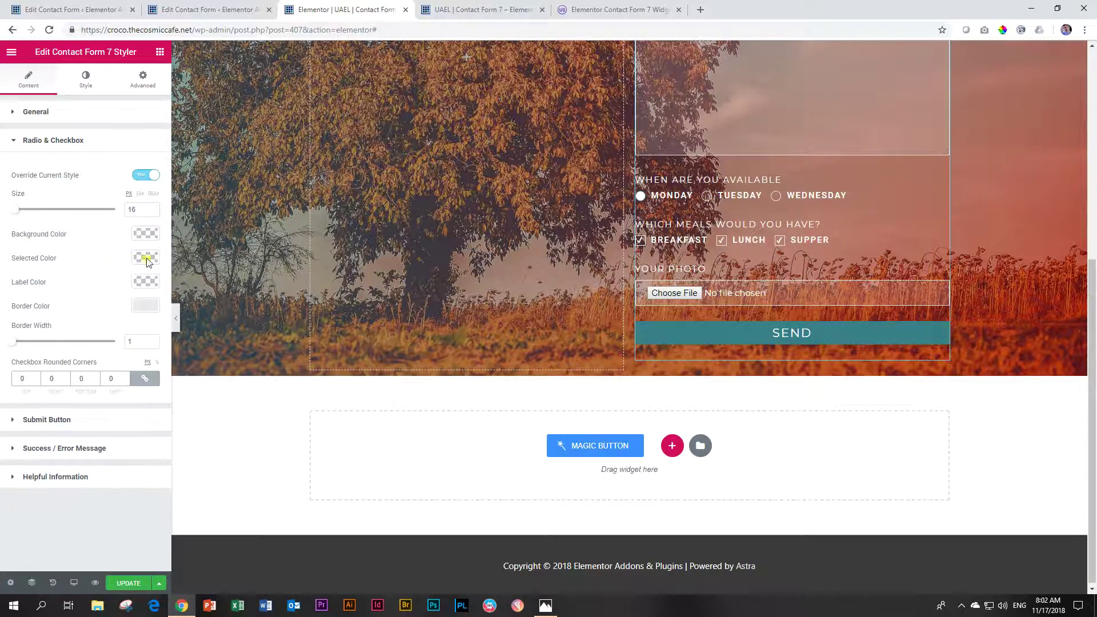
{"action": "left_click", "coordinate": [640, 196]}
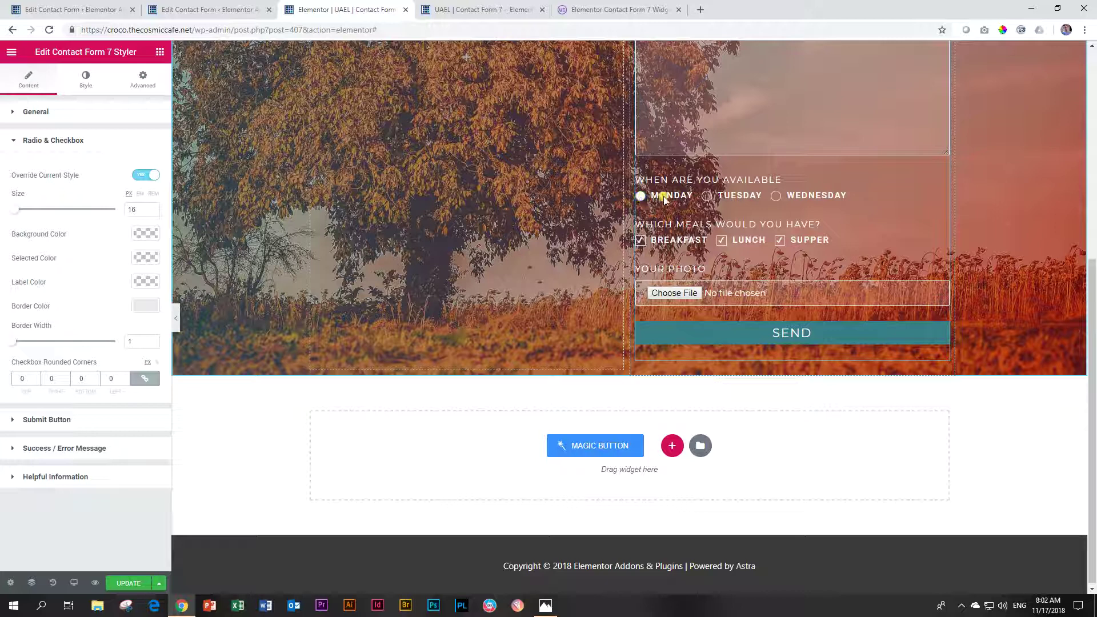
{"action": "left_click", "coordinate": [707, 196]}
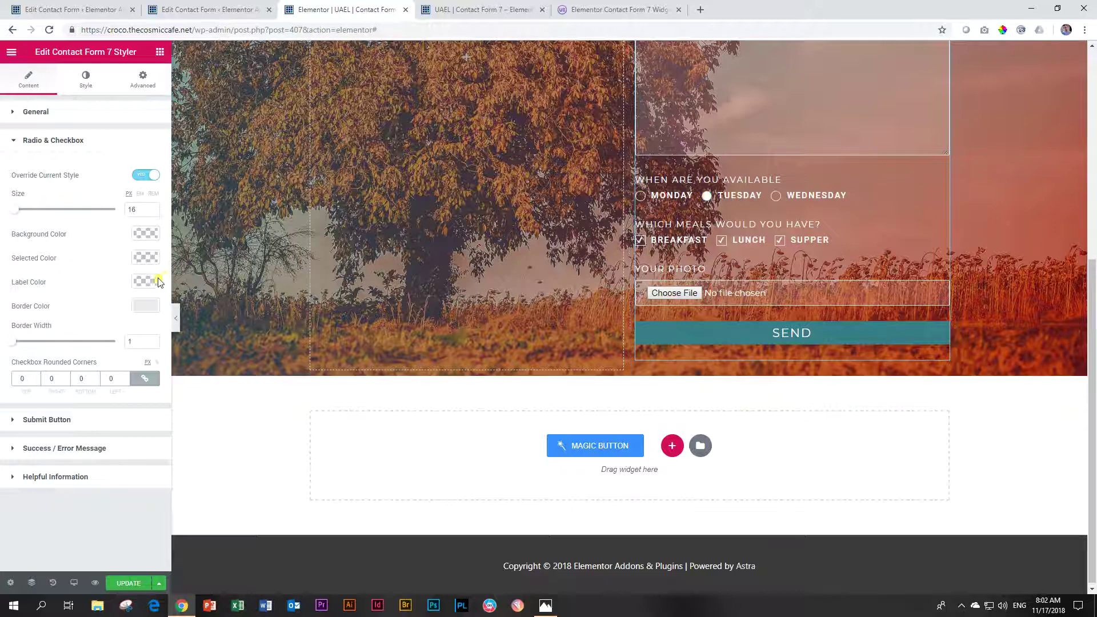
Step: Make the selected radio dot white after trying red, grey and beige
{"action": "left_click", "coordinate": [146, 257]}
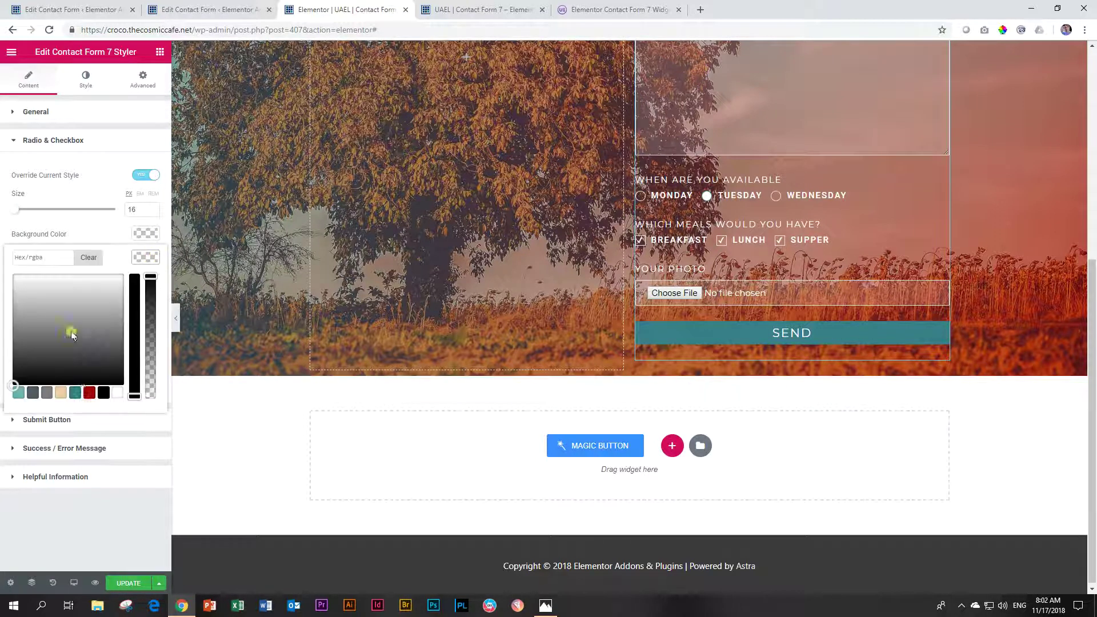
{"action": "left_click", "coordinate": [90, 393]}
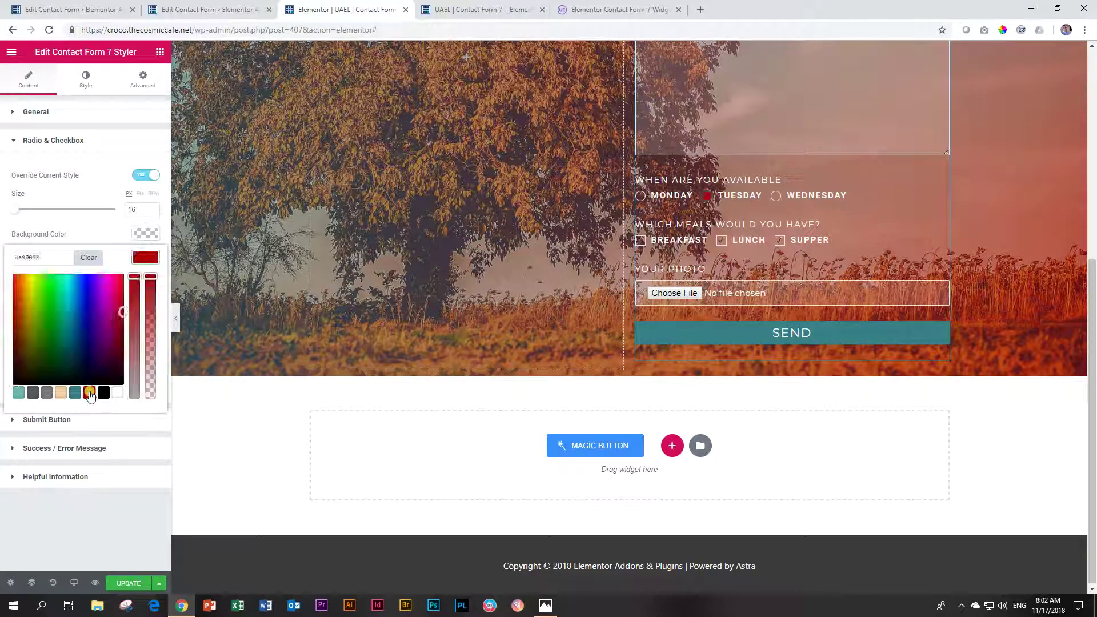
{"action": "left_click", "coordinate": [48, 393]}
{"action": "left_click", "coordinate": [61, 393]}
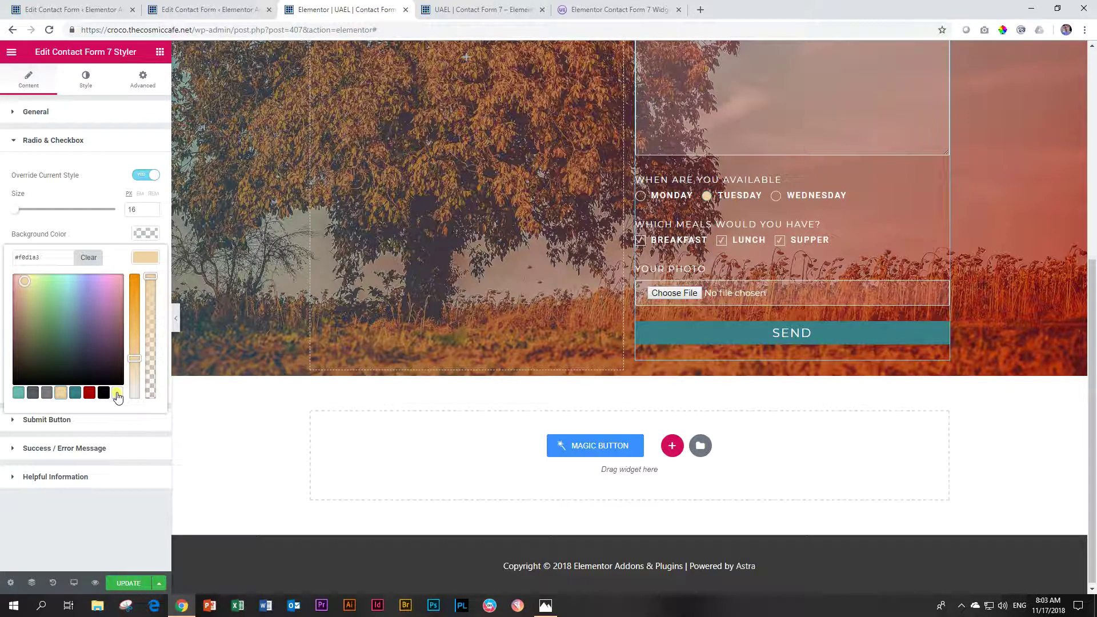
{"action": "left_click", "coordinate": [118, 393]}
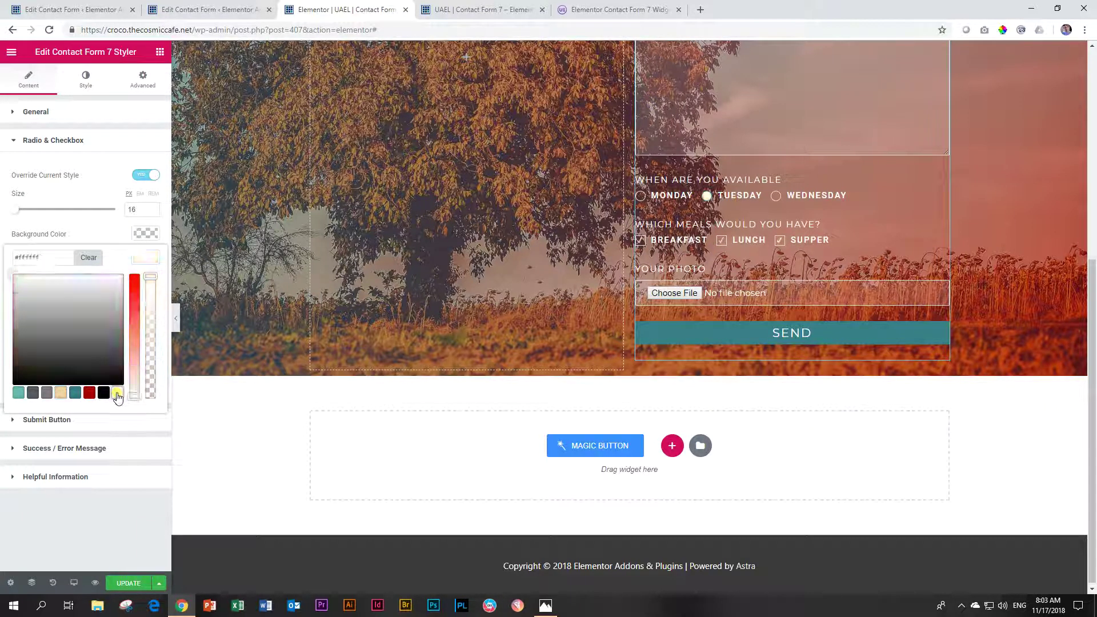
{"action": "left_click", "coordinate": [142, 259]}
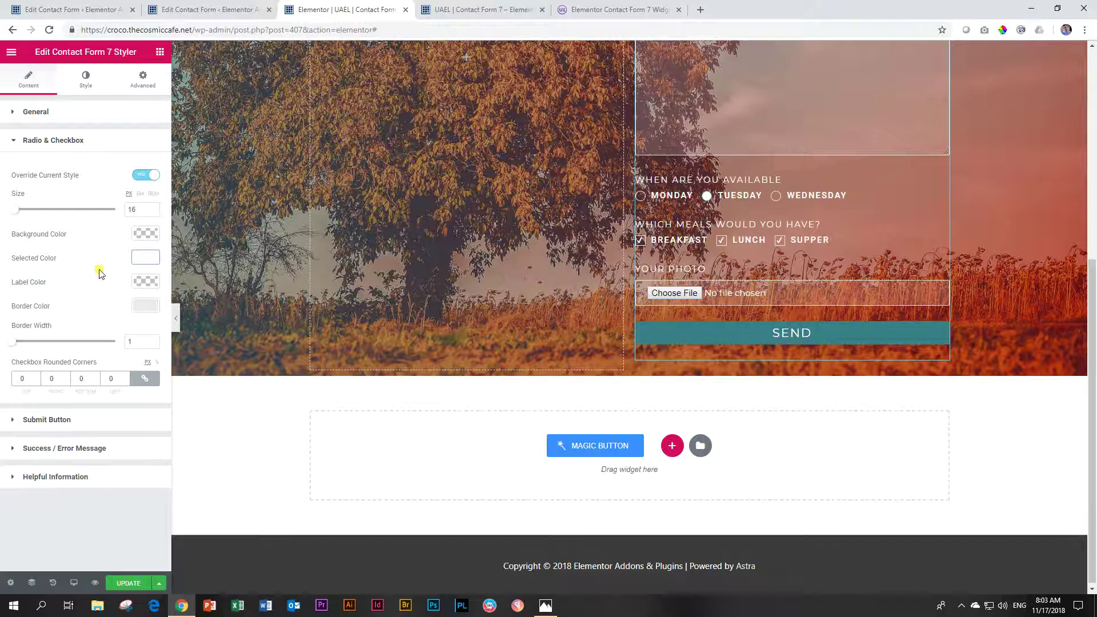
Step: Set the option label colour to tan
{"action": "left_click", "coordinate": [145, 257]}
{"action": "left_click", "coordinate": [91, 416]}
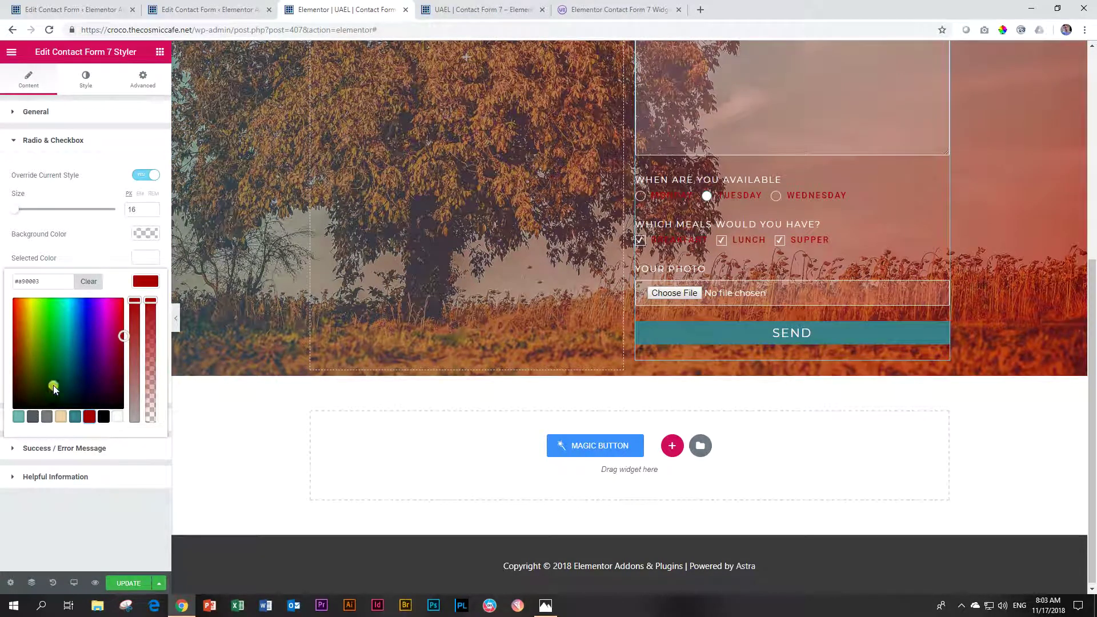
{"action": "left_click", "coordinate": [60, 417]}
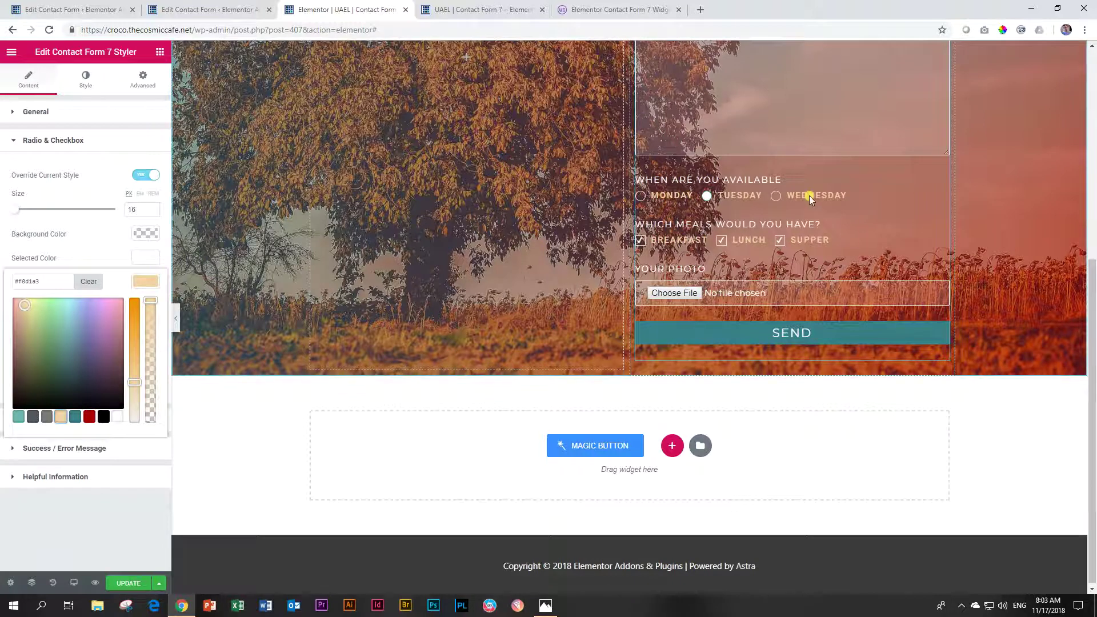
{"action": "left_click", "coordinate": [146, 284]}
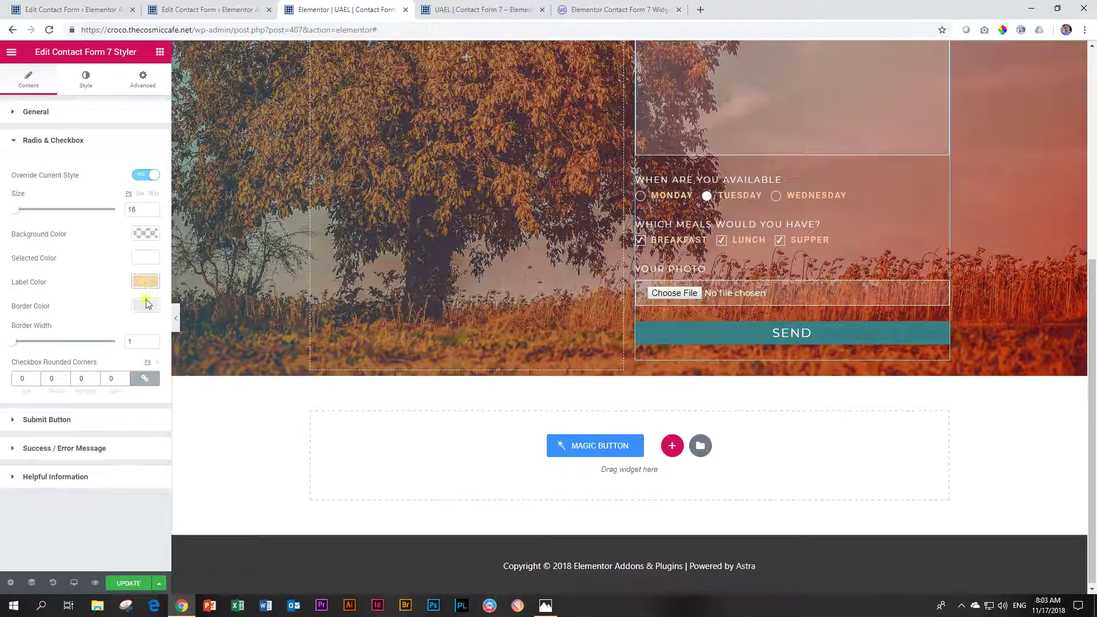
Step: Give radios and checkboxes black (#000000) borders and adjust the border width to 1
{"action": "left_click", "coordinate": [146, 306]}
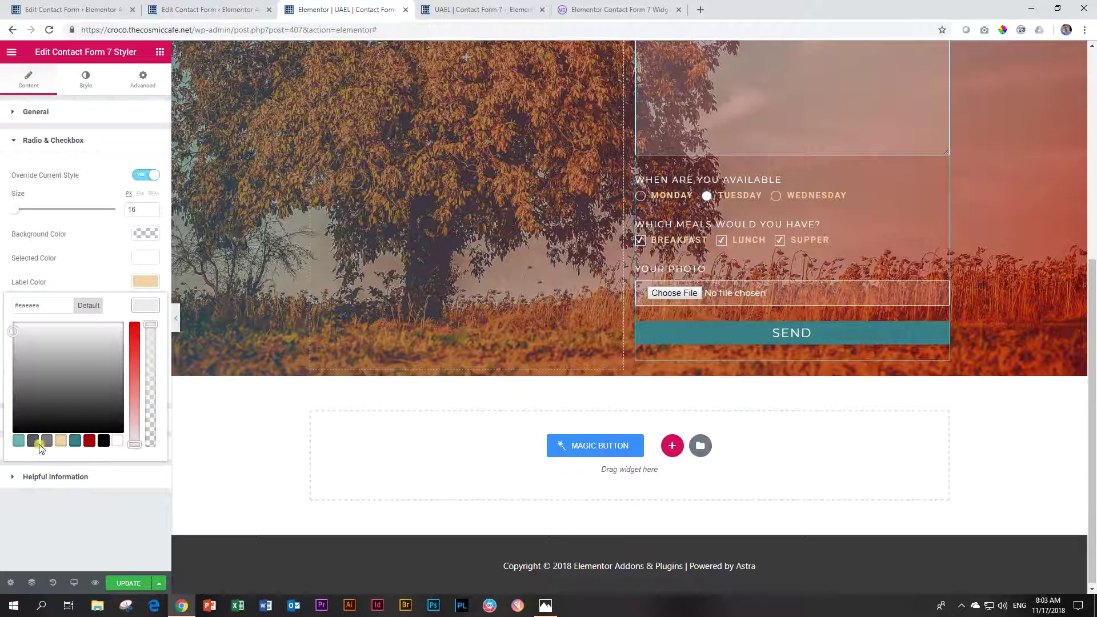
{"action": "left_click", "coordinate": [104, 441]}
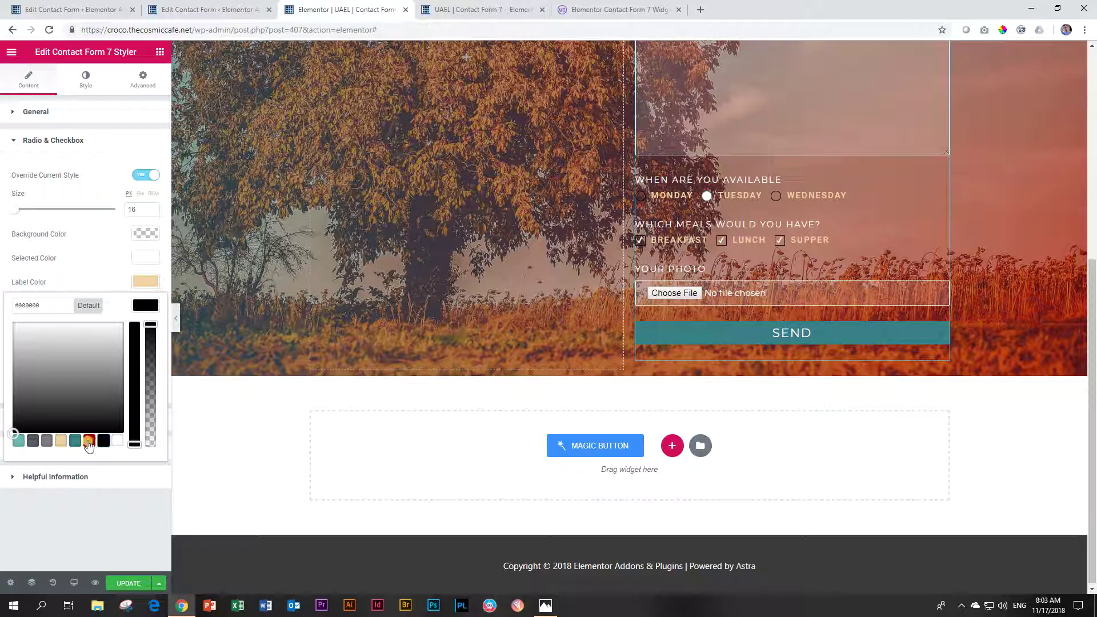
{"action": "left_click", "coordinate": [89, 440]}
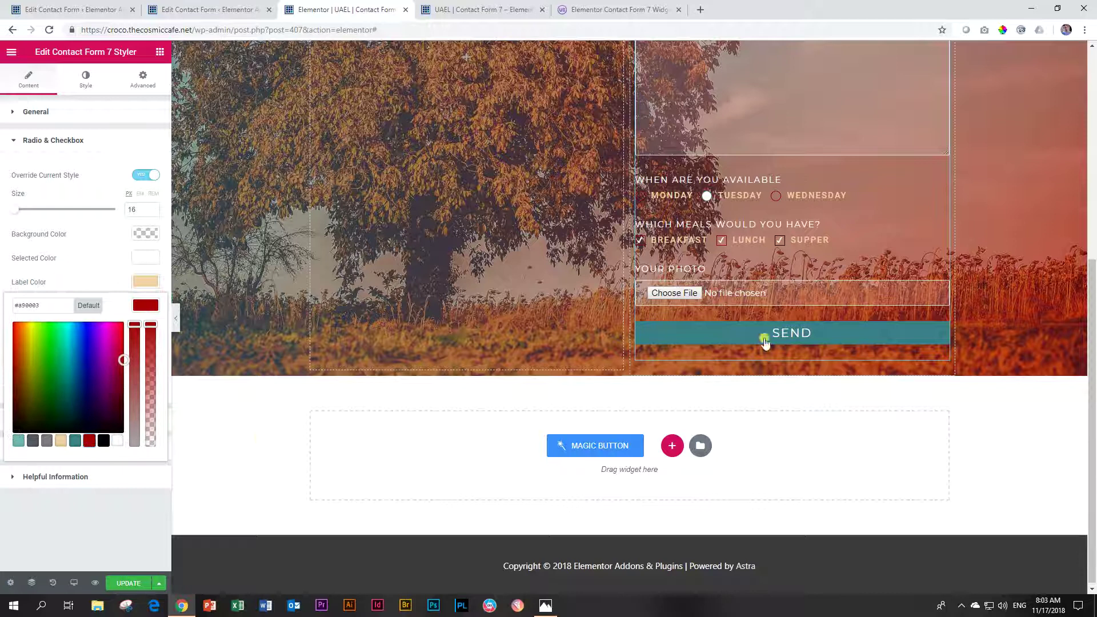
{"action": "left_click", "coordinate": [102, 442]}
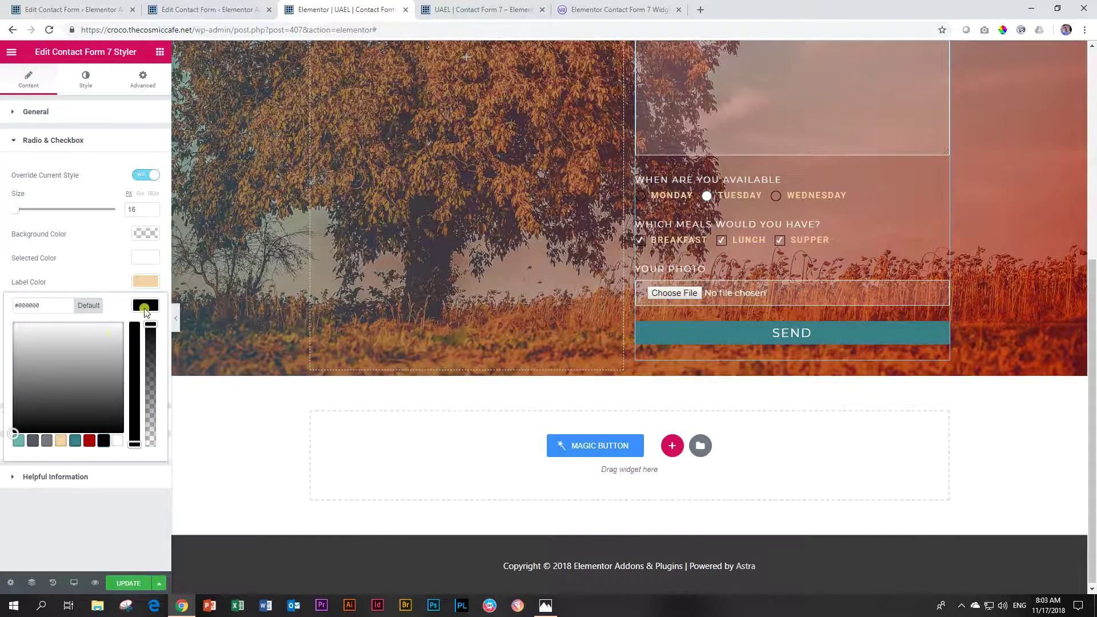
{"action": "left_click", "coordinate": [145, 307]}
{"action": "left_click_drag", "start_coordinate": [12, 342], "coordinate": [2, 347]}
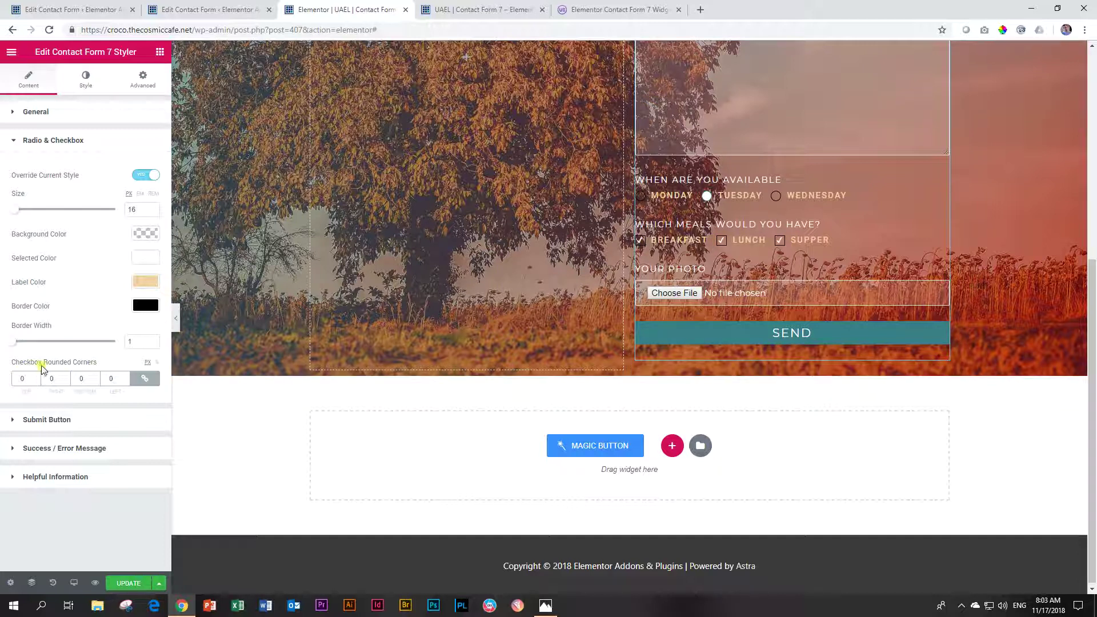
Step: Try 60 for Checkbox Rounded Corners, clear it to keep square corners, and update the page
{"action": "double_click", "coordinate": [114, 378]}
{"action": "type", "text": "60"}
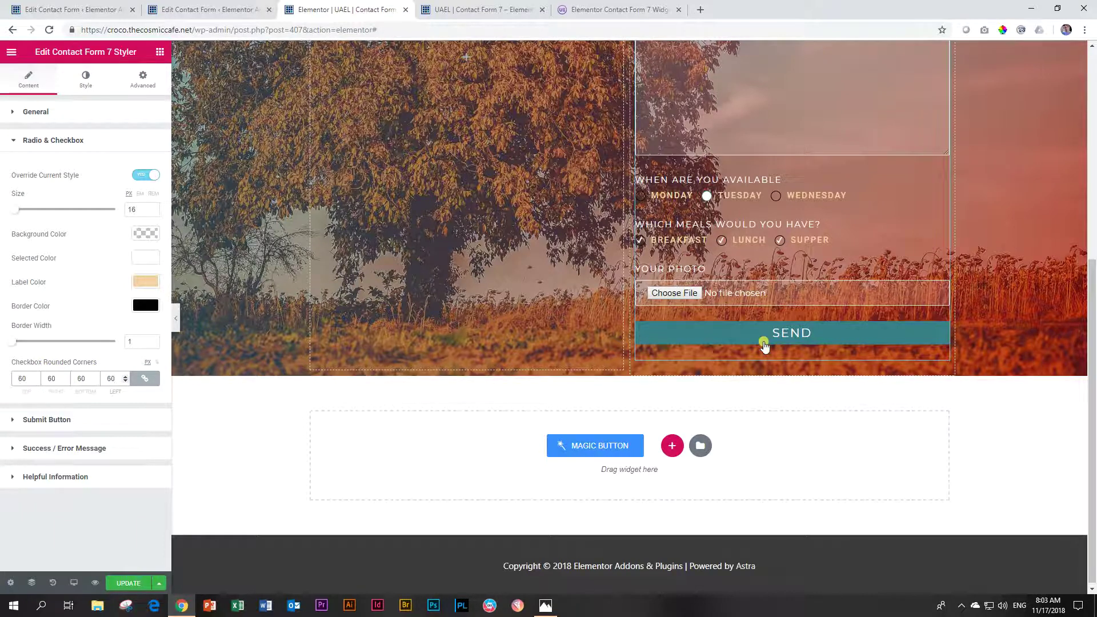
{"action": "double_click", "coordinate": [111, 378]}
{"action": "key", "text": "BackSpace"}
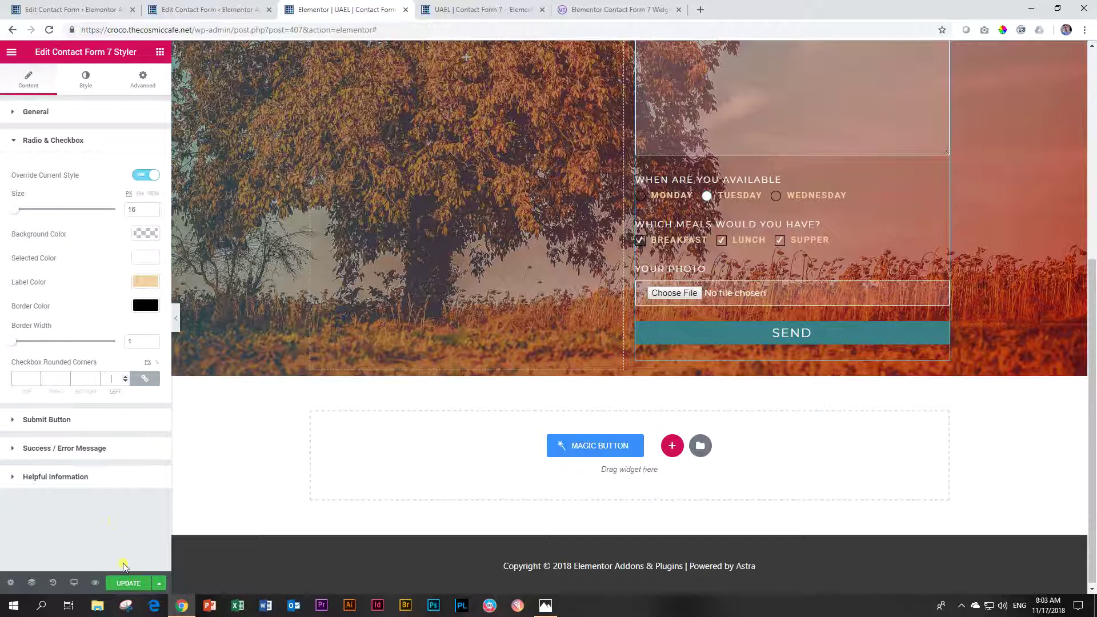
{"action": "left_click", "coordinate": [127, 583]}
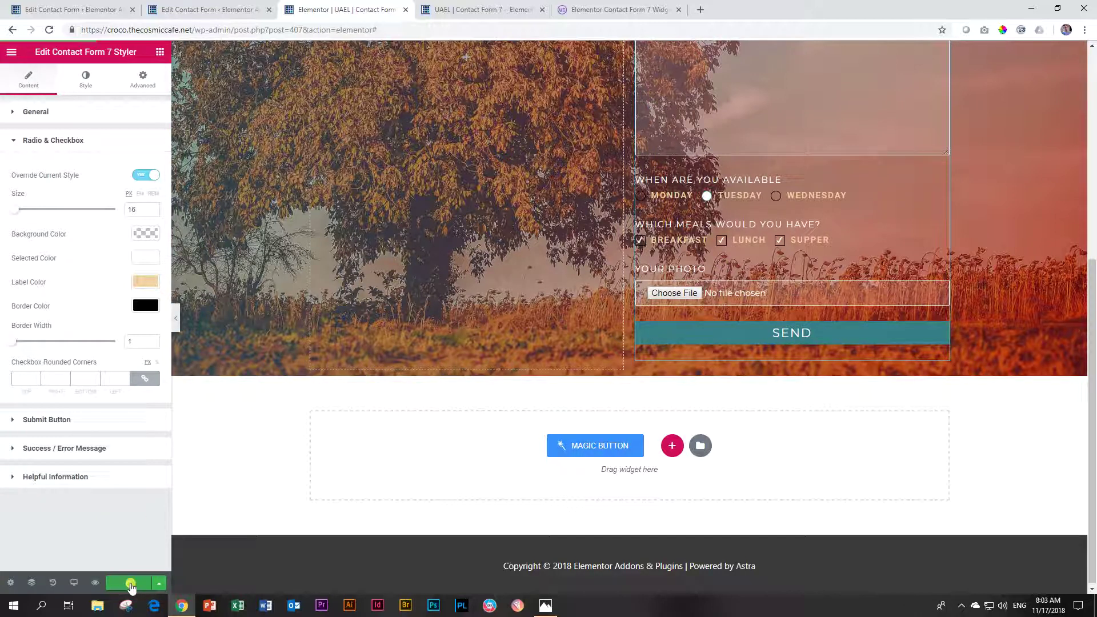
Step: Reload the contact page preview with F5 and scroll through the restyled Contact Us form
{"action": "left_click", "coordinate": [483, 7]}
{"action": "scroll", "coordinate": [460, 172], "scroll_direction": "down", "scroll_amount": 4}
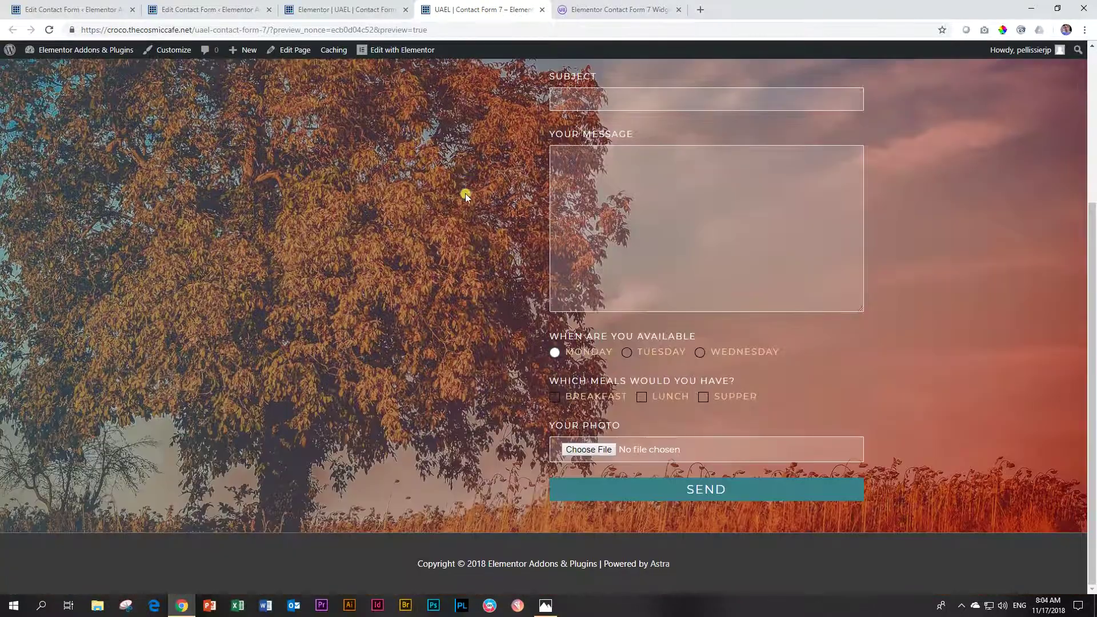
{"action": "key", "text": "F5"}
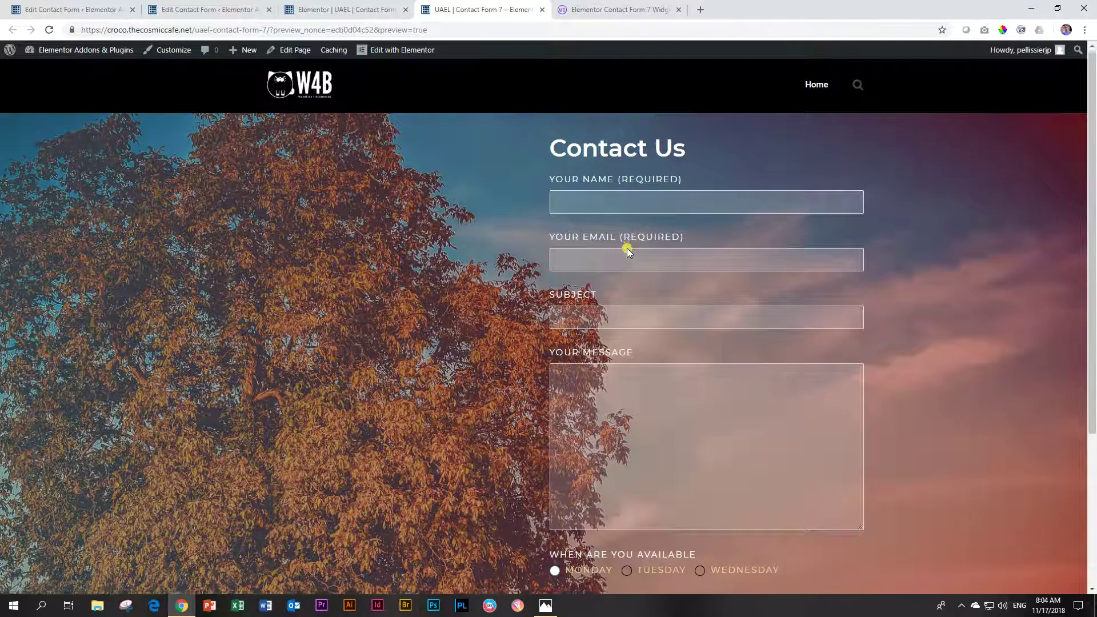
{"action": "scroll", "coordinate": [627, 248], "scroll_direction": "down", "scroll_amount": 3}
{"action": "scroll", "coordinate": [627, 250], "scroll_direction": "down", "scroll_amount": 1}
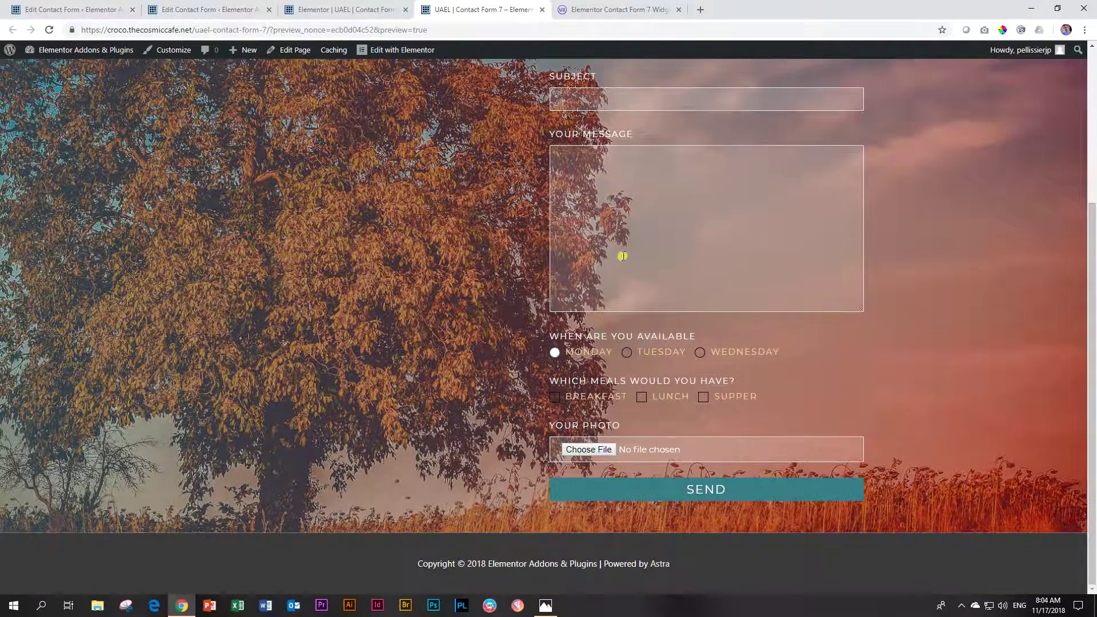
{"action": "scroll", "coordinate": [623, 255], "scroll_direction": "up", "scroll_amount": 4}
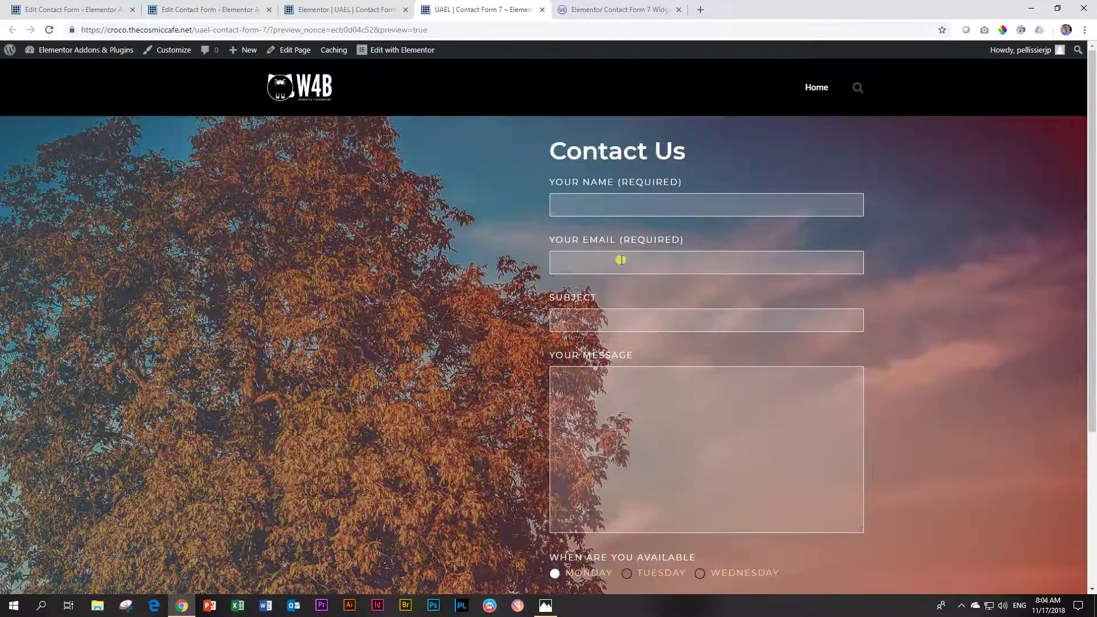
{"action": "scroll", "coordinate": [620, 260], "scroll_direction": "down", "scroll_amount": 4}
{"action": "scroll", "coordinate": [620, 260], "scroll_direction": "up", "scroll_amount": 4}
{"action": "scroll", "coordinate": [609, 260], "scroll_direction": "down", "scroll_amount": 4}
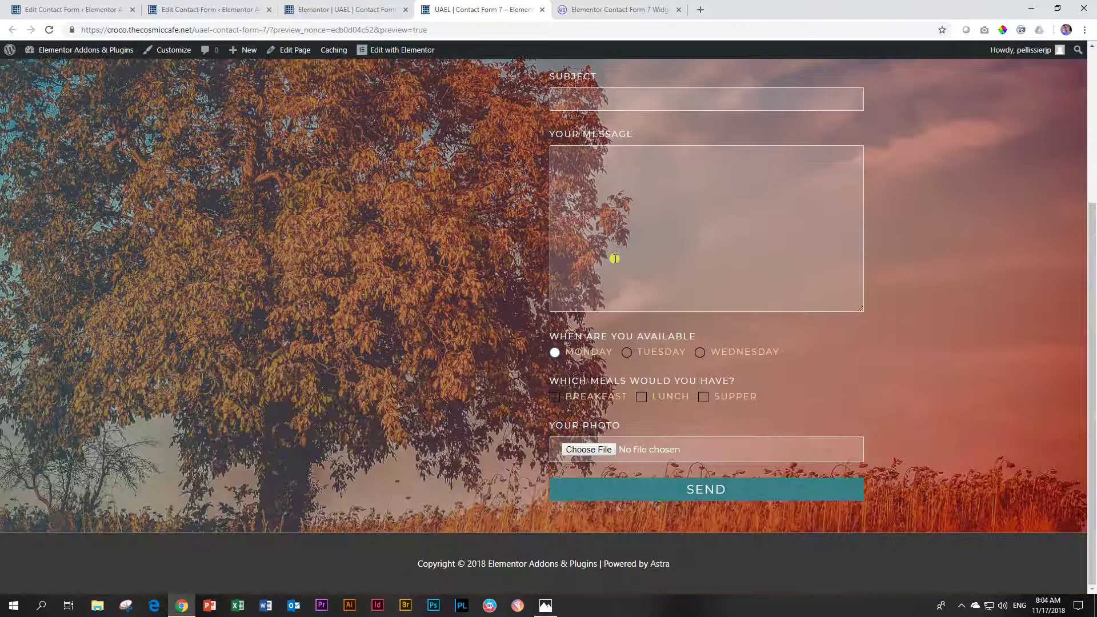
{"action": "scroll", "coordinate": [610, 258], "scroll_direction": "up", "scroll_amount": 3}
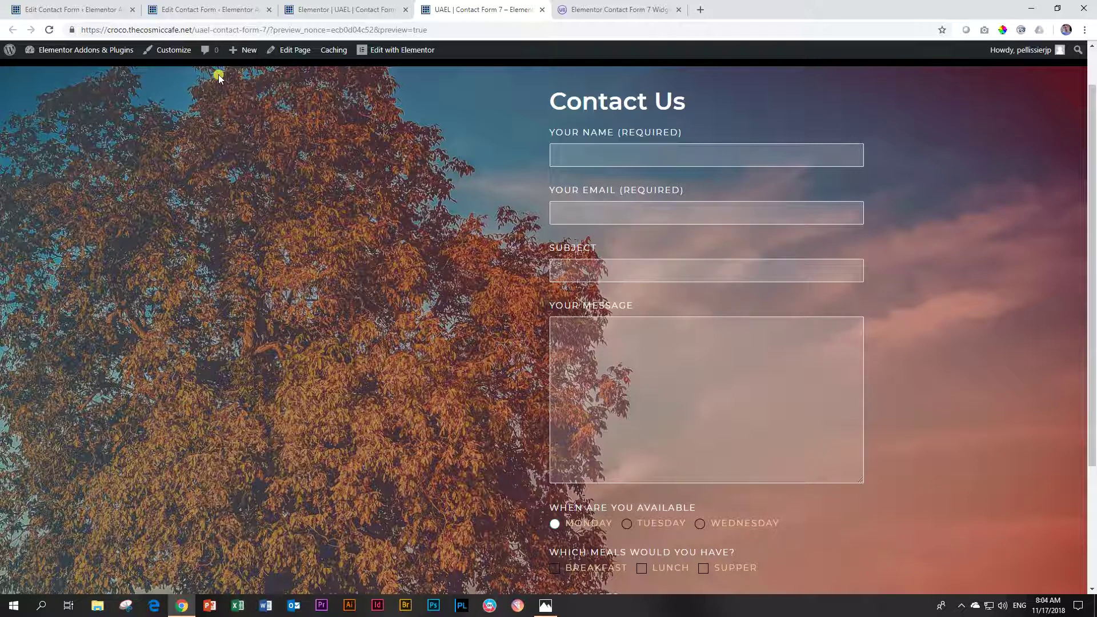
Step: Review the whole Contact Form Radio Buttons template in its form editor
{"action": "left_click", "coordinate": [75, 5]}
{"action": "left_click", "coordinate": [200, 9]}
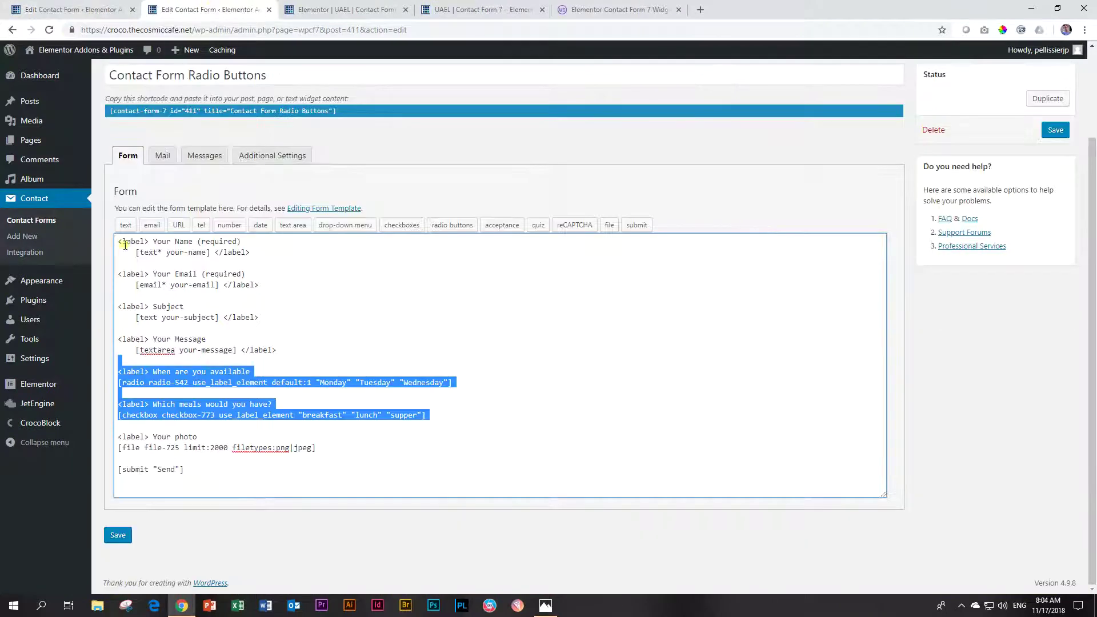
{"action": "left_click", "coordinate": [306, 309]}
{"action": "left_click_drag", "start_coordinate": [259, 466], "coordinate": [120, 244]}
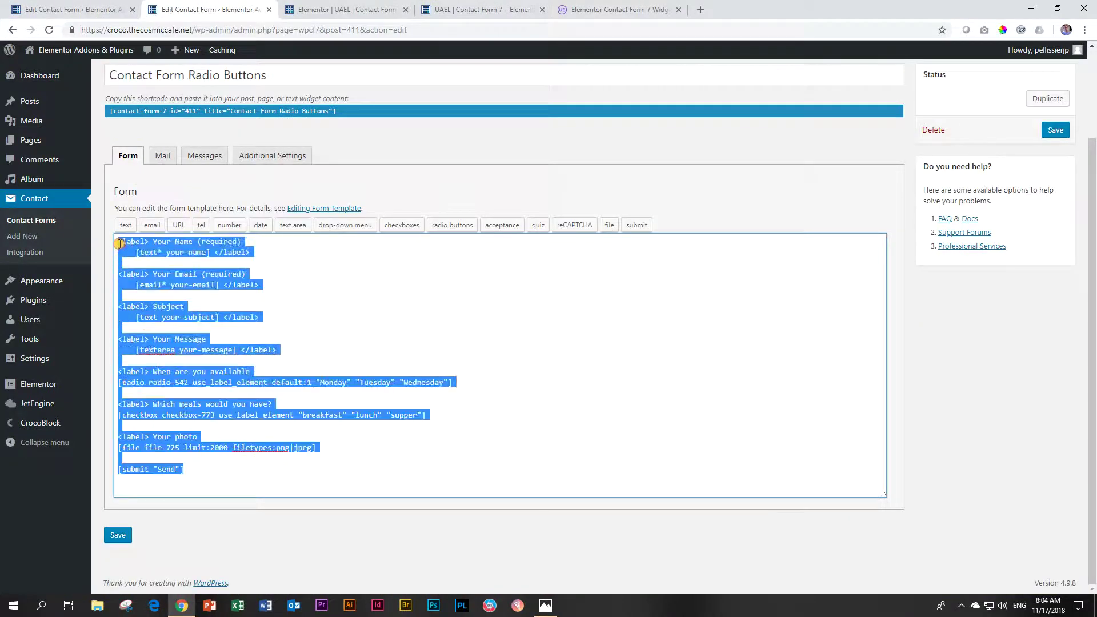
{"action": "left_click", "coordinate": [67, 7]}
{"action": "left_click", "coordinate": [165, 8]}
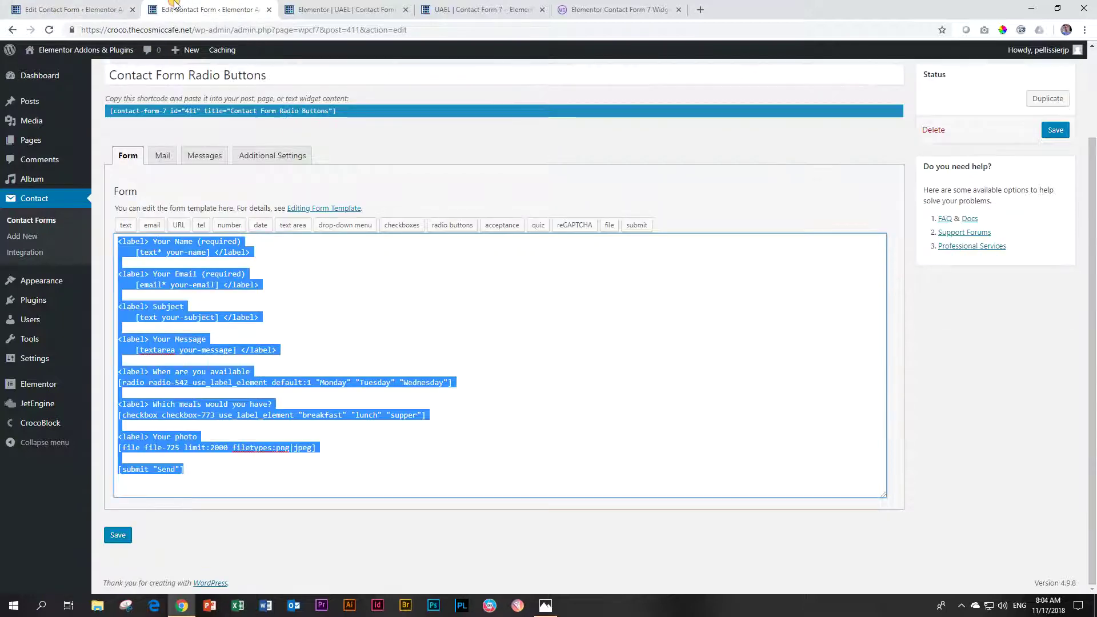
Step: Select the Contact Form Basic shortcode in the Contact Forms list, then return to Elementor
{"action": "left_click", "coordinate": [19, 220]}
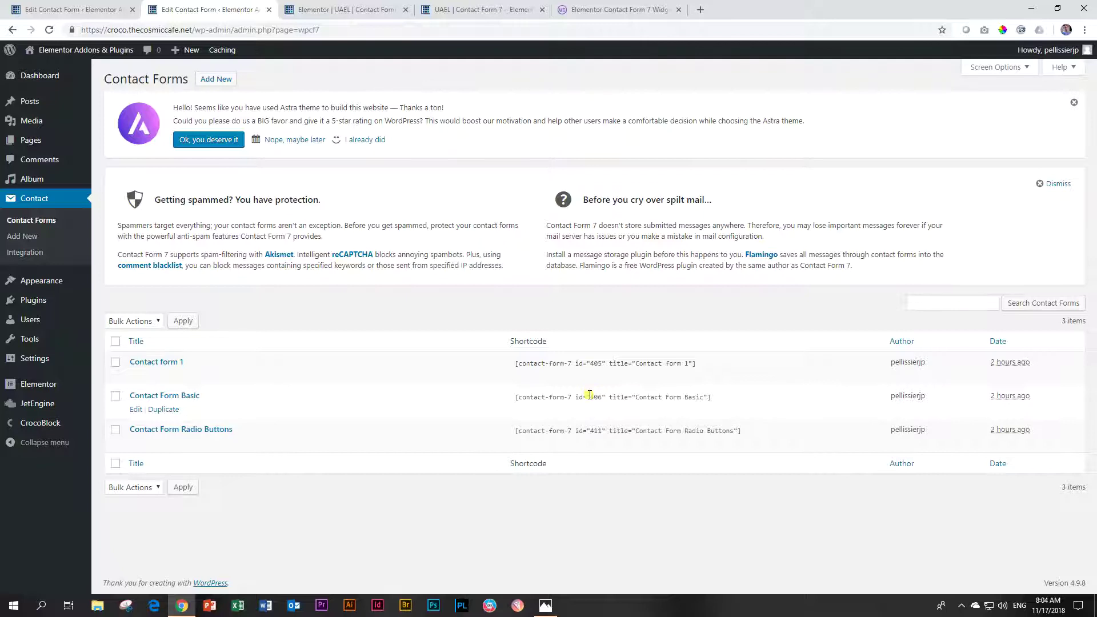
{"action": "left_click", "coordinate": [589, 394]}
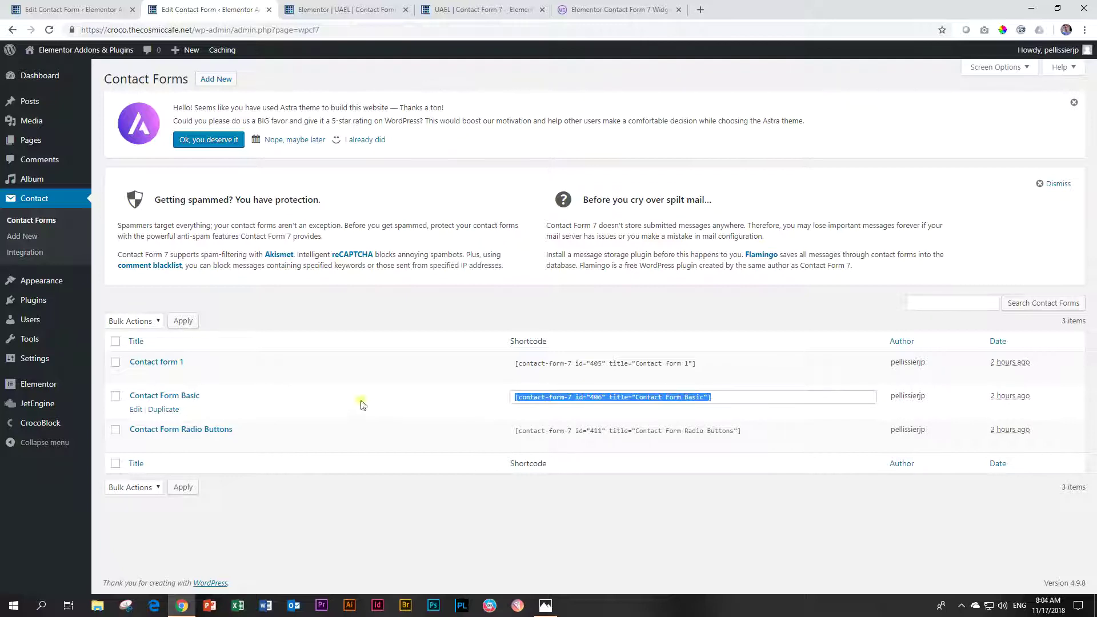
{"action": "left_click", "coordinate": [341, 15]}
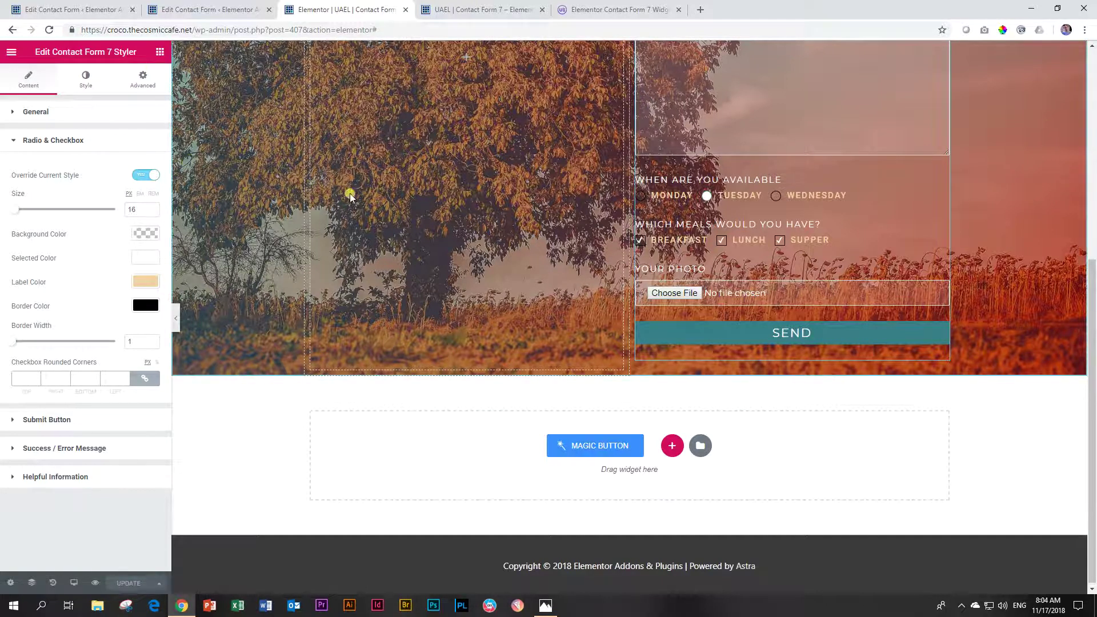
Step: Look over the finished form, then go to the uaelementor.com Contact Form 7 widget page
{"action": "scroll", "coordinate": [609, 227], "scroll_direction": "up", "scroll_amount": 5}
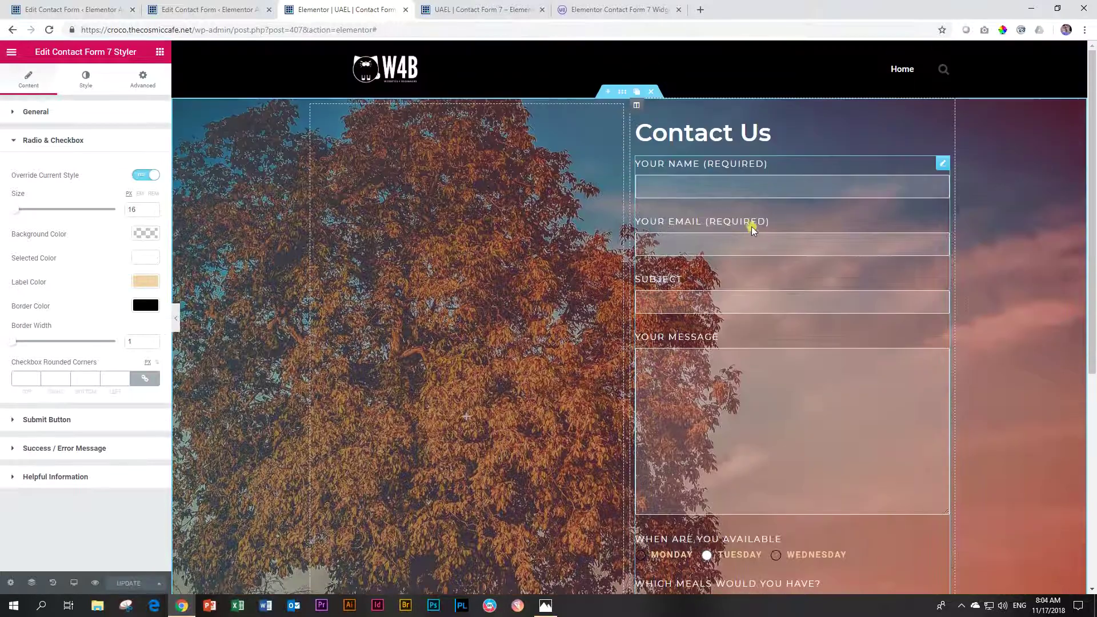
{"action": "scroll", "coordinate": [828, 323], "scroll_direction": "down", "scroll_amount": 3}
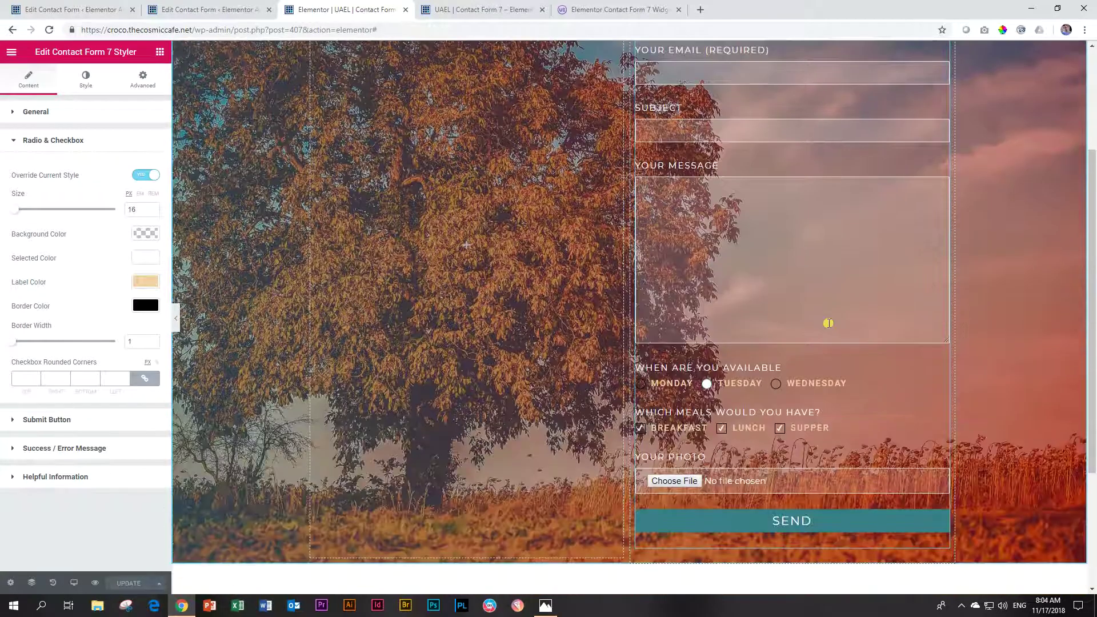
{"action": "scroll", "coordinate": [826, 323], "scroll_direction": "up", "scroll_amount": 3}
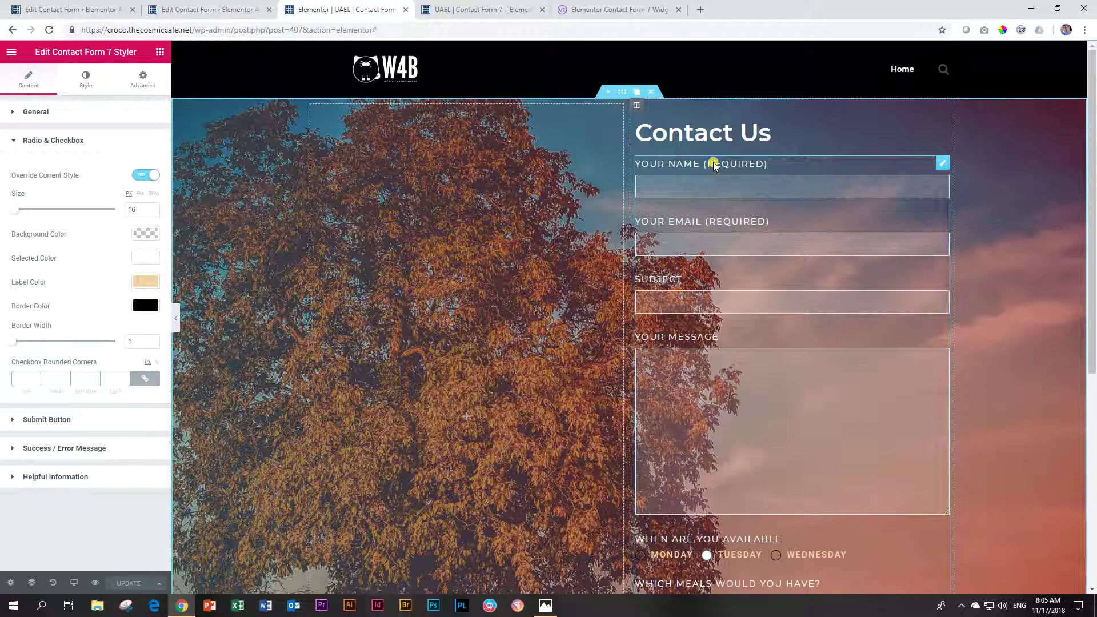
{"action": "scroll", "coordinate": [755, 270], "scroll_direction": "down", "scroll_amount": 5}
{"action": "scroll", "coordinate": [756, 272], "scroll_direction": "up", "scroll_amount": 5}
{"action": "scroll", "coordinate": [751, 276], "scroll_direction": "down", "scroll_amount": 5}
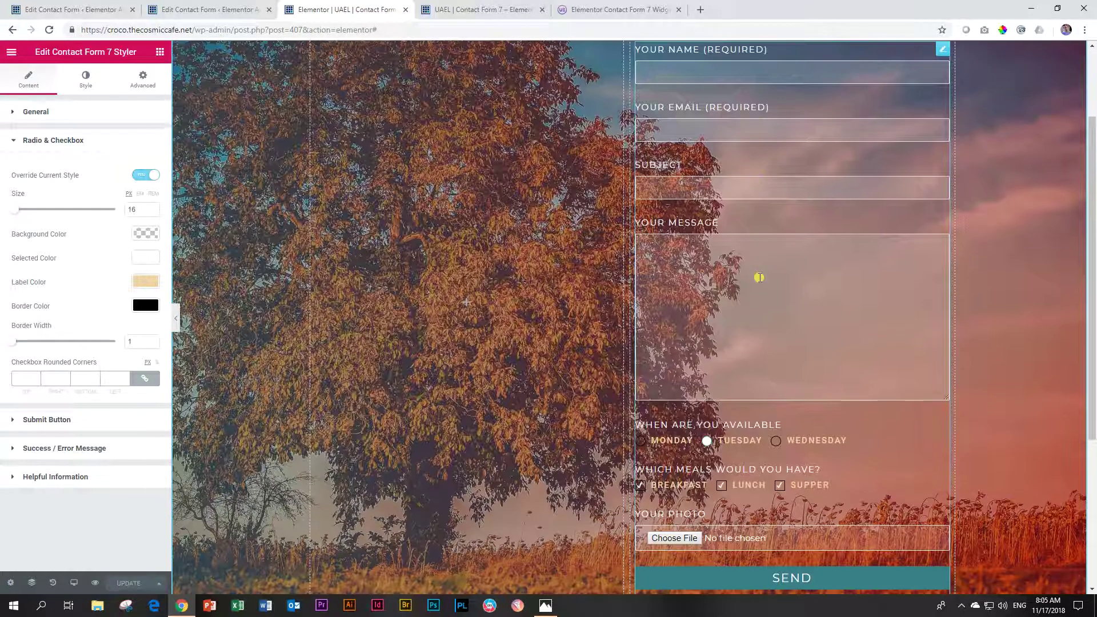
{"action": "scroll", "coordinate": [761, 291], "scroll_direction": "up", "scroll_amount": 5}
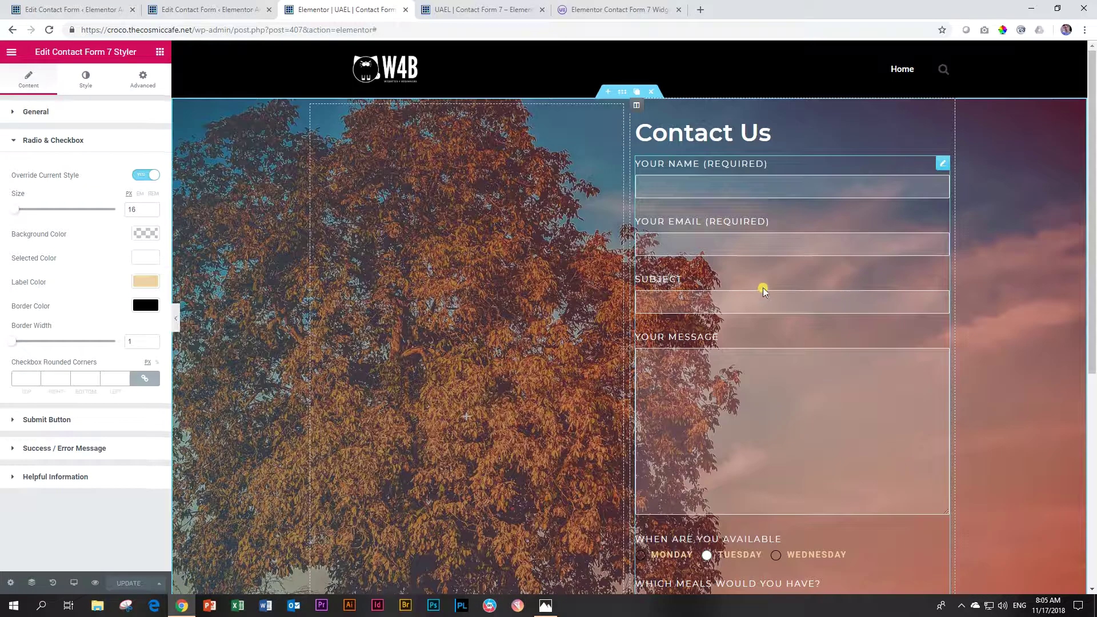
{"action": "left_click", "coordinate": [617, 10]}
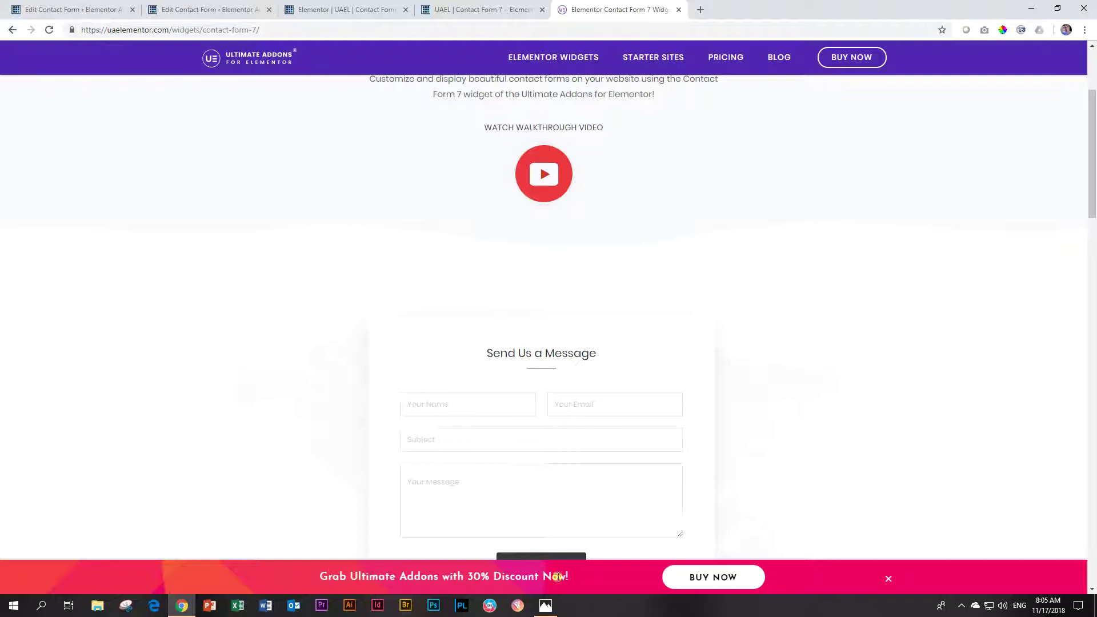
{"action": "scroll", "coordinate": [391, 451], "scroll_direction": "up", "scroll_amount": 3}
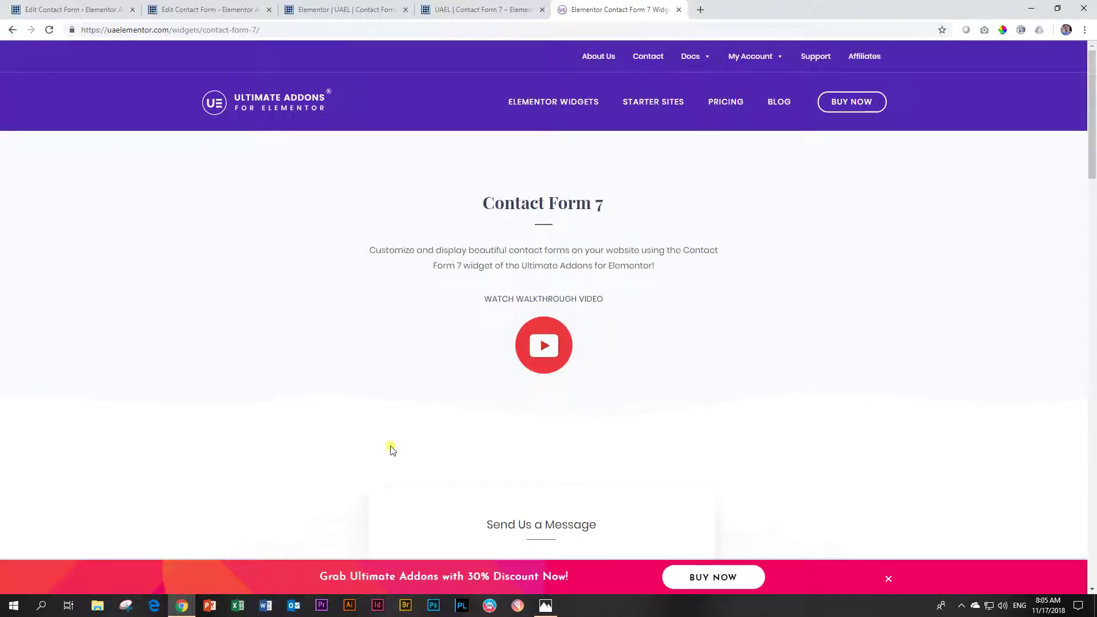